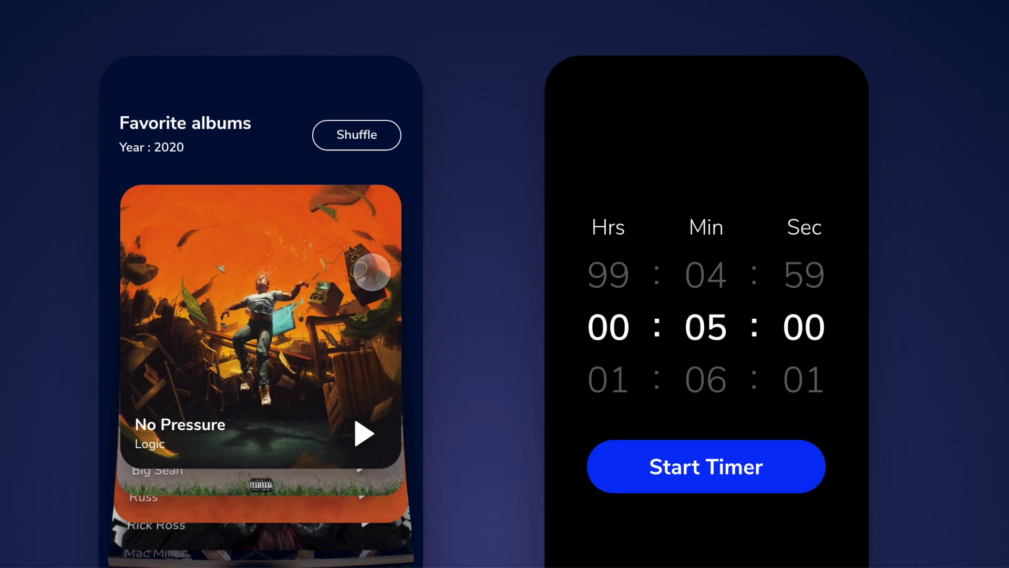
In the preview, tilt and expand the top KIDS album card, then start the countdown timer.
drag(371, 266, 378, 340)
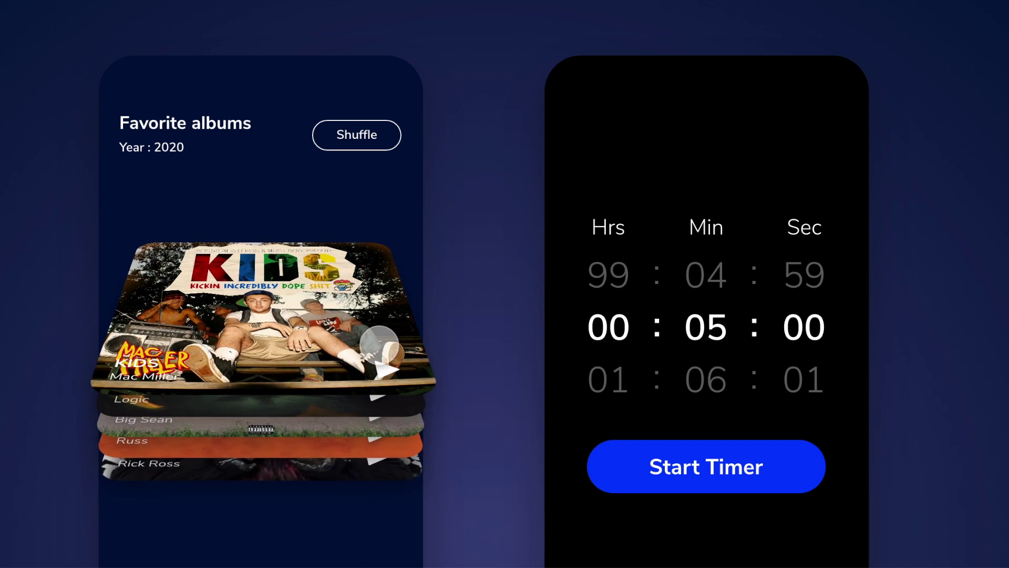
click(379, 344)
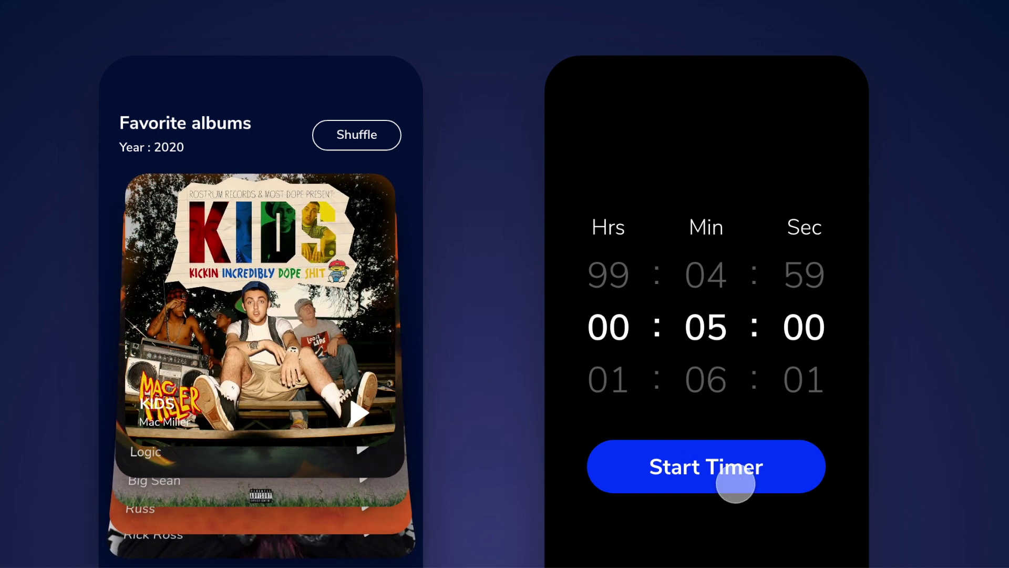
click(735, 473)
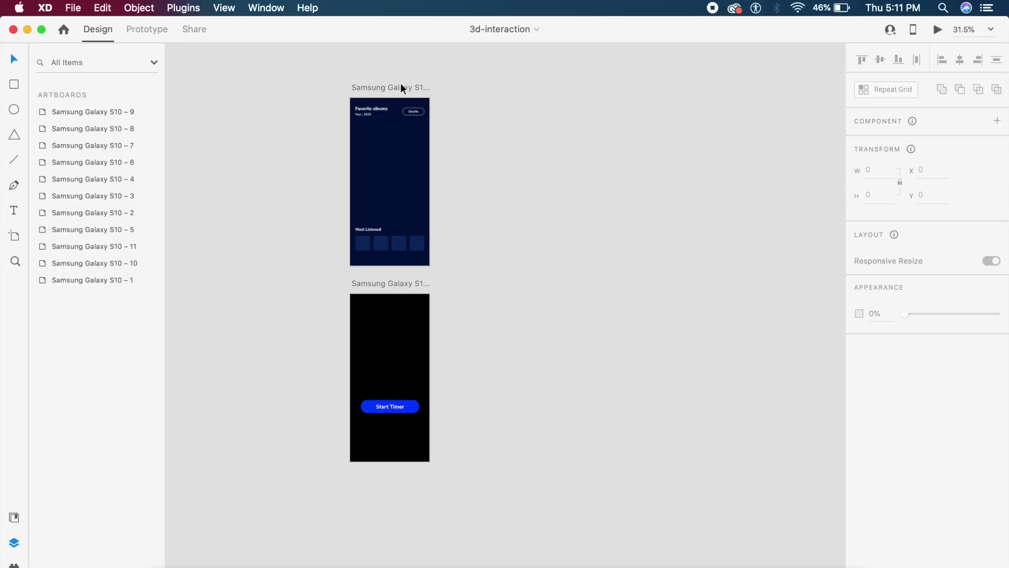
Select the Favorite albums artboard, then the black timer artboard.
click(401, 85)
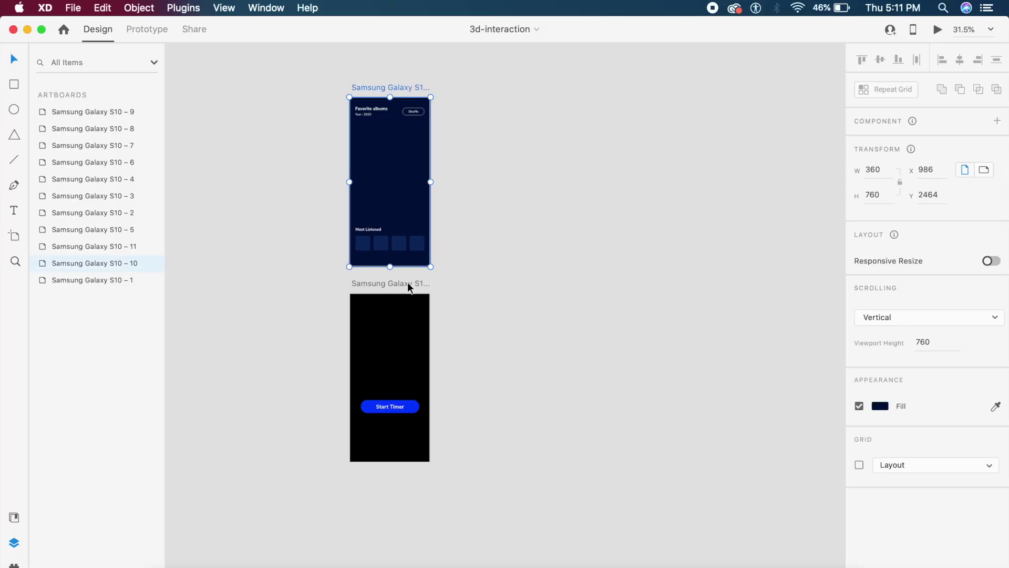
click(378, 284)
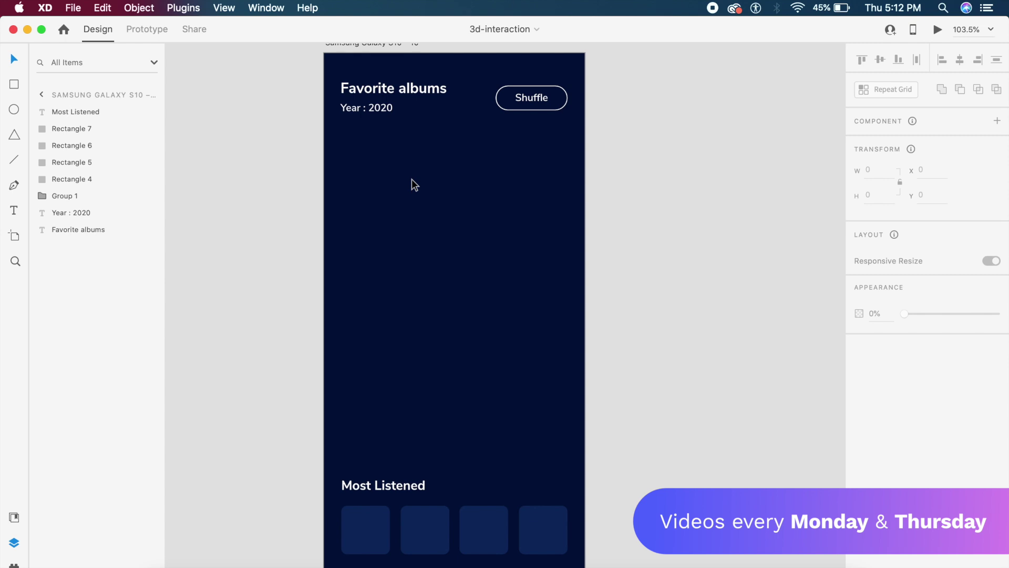
Draw a square below the Favorite albums heading and size it to 312×312.
key(r)
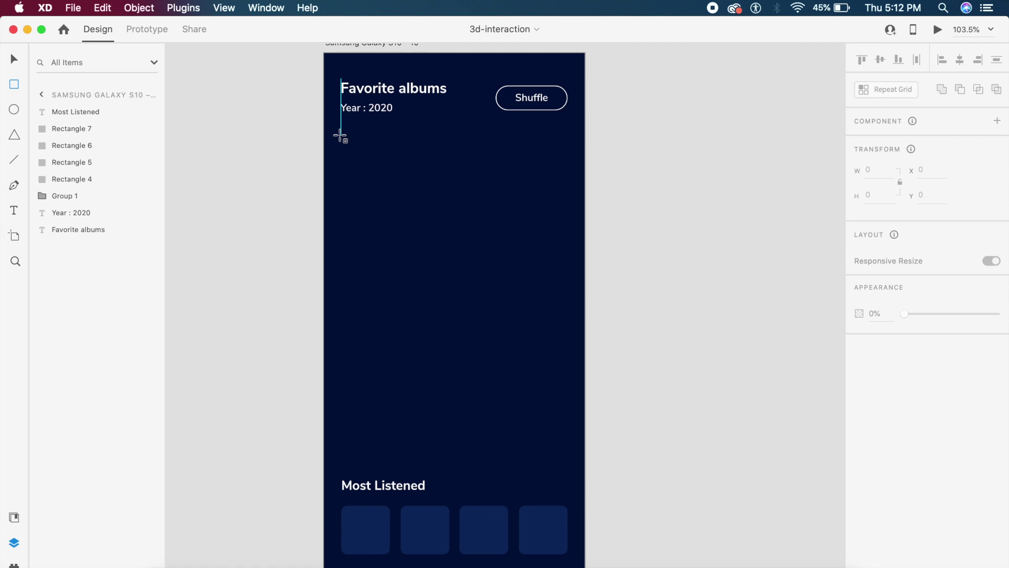
key(v)
key(r)
drag(341, 145, 608, 500)
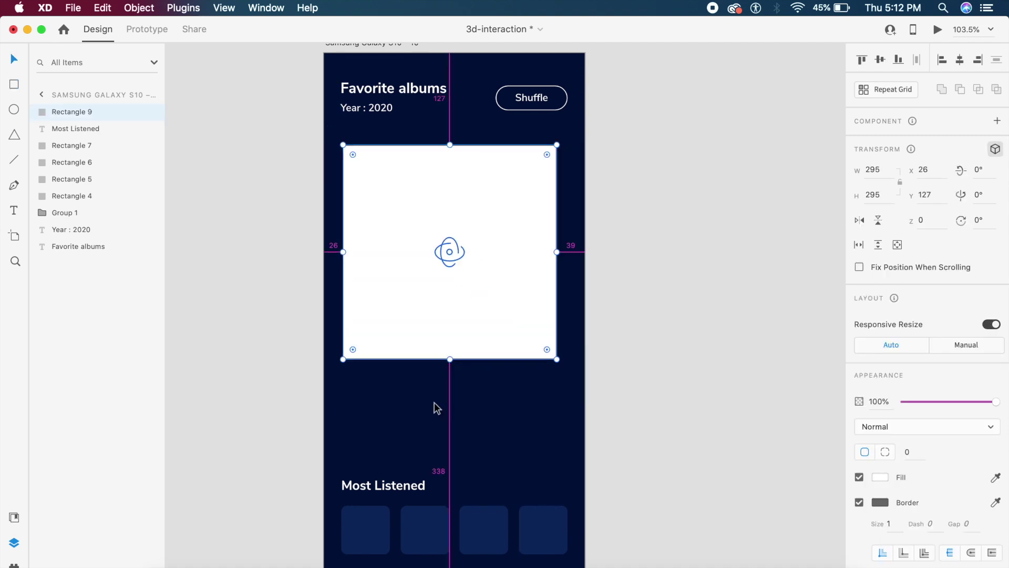
key(Left)
key(Left)
key(Left)
key(Left)
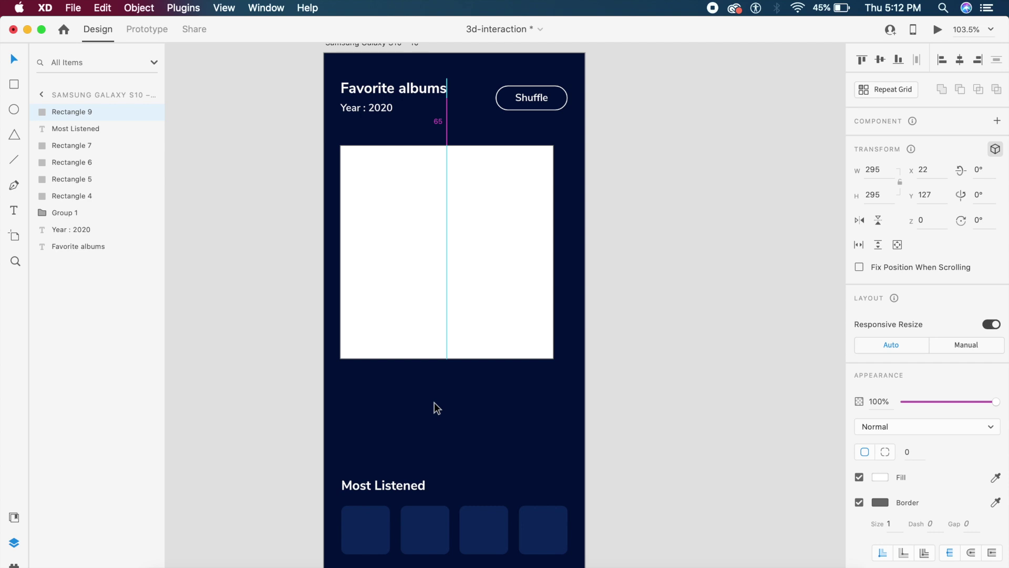
key(Right)
key(Right)
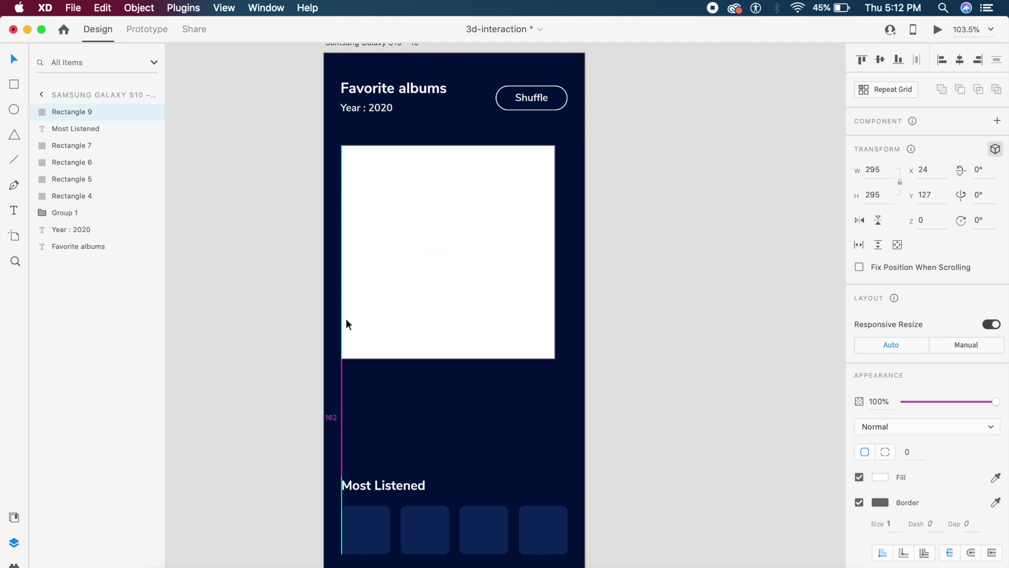
scroll(329, 286, up, 5)
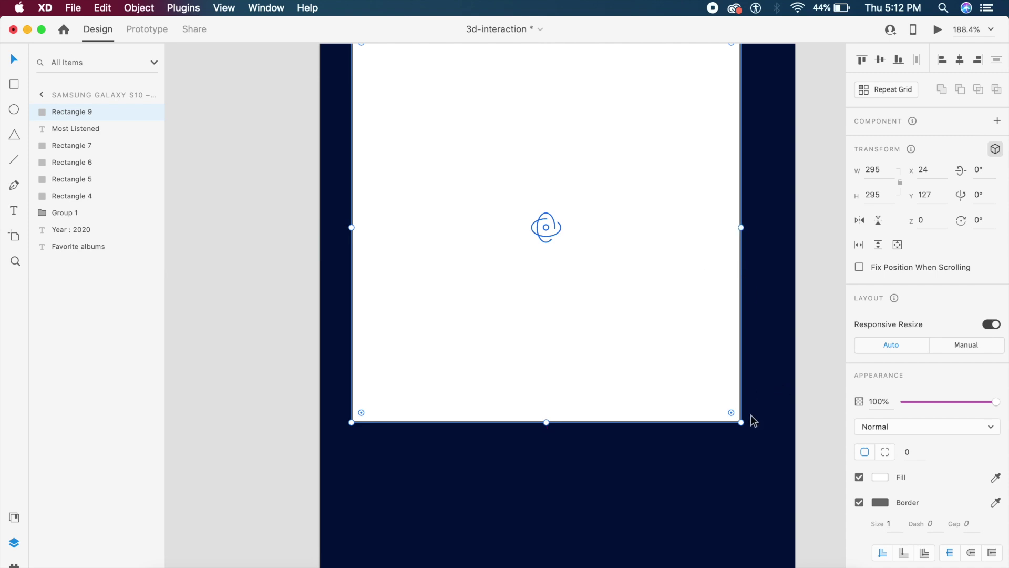
drag(741, 422, 756, 438)
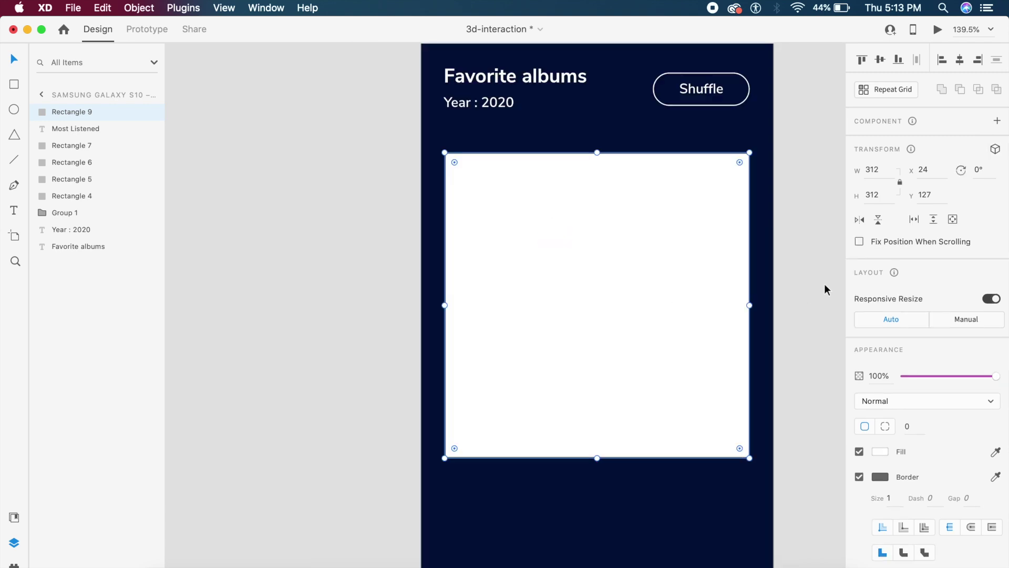
Give the square a 24-pixel corner radius and remove its border.
click(916, 429)
text(24)
key(Return)
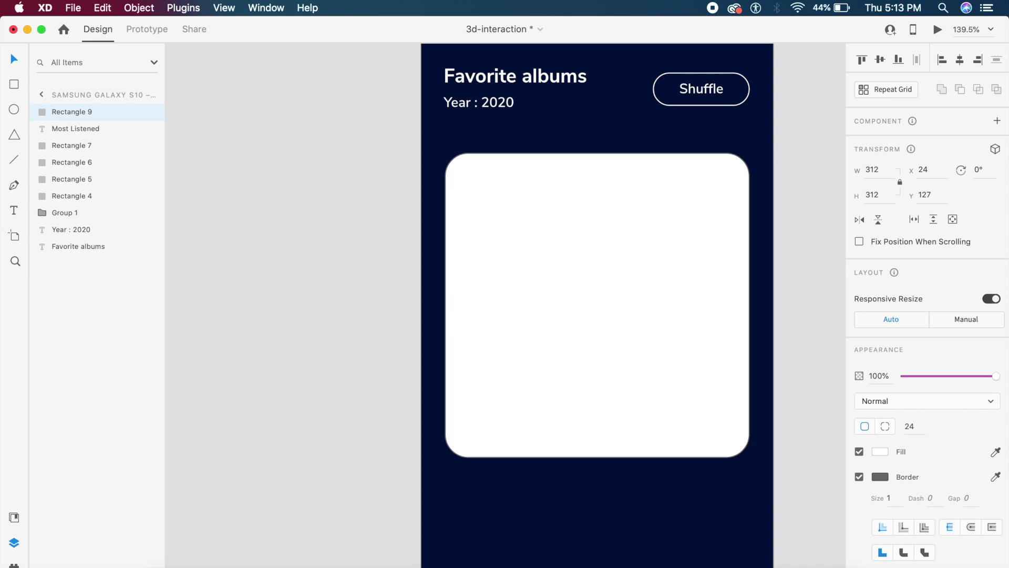
click(859, 477)
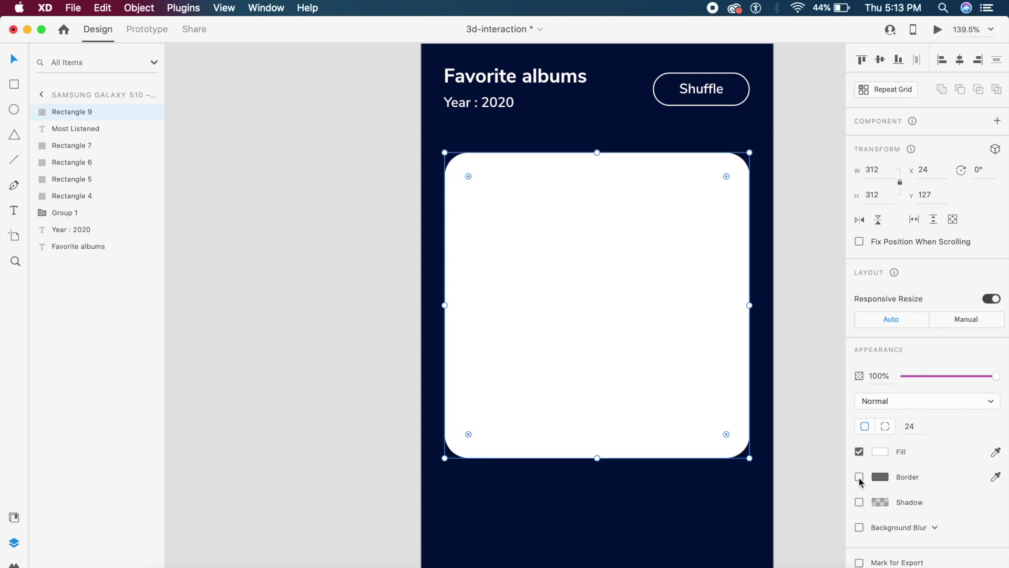
click(817, 477)
Drop Edp76quWAAAN6Ot.jpg from the Finder art folder into the rounded square.
key(super+Tab)
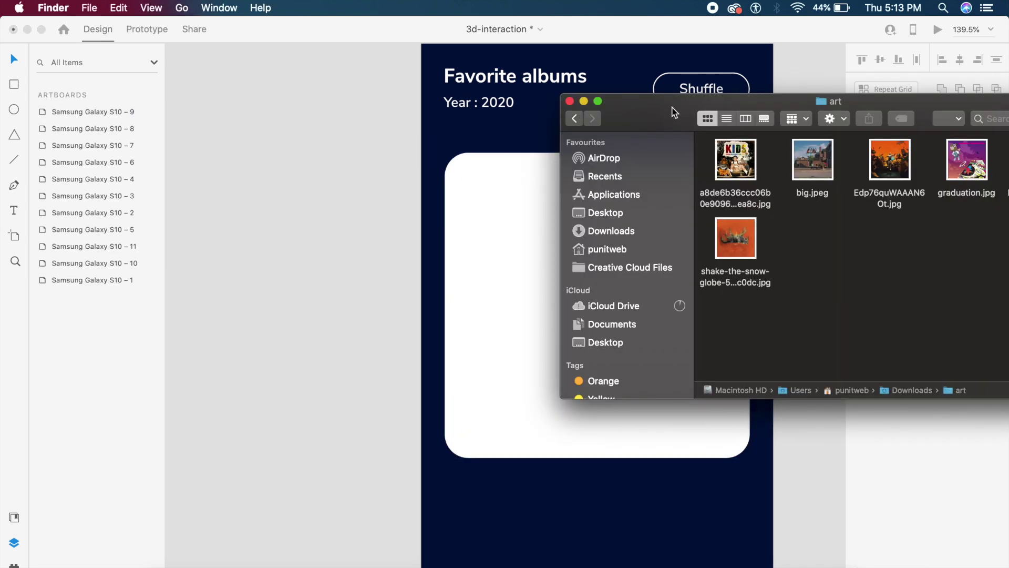
drag(673, 111, 37, 82)
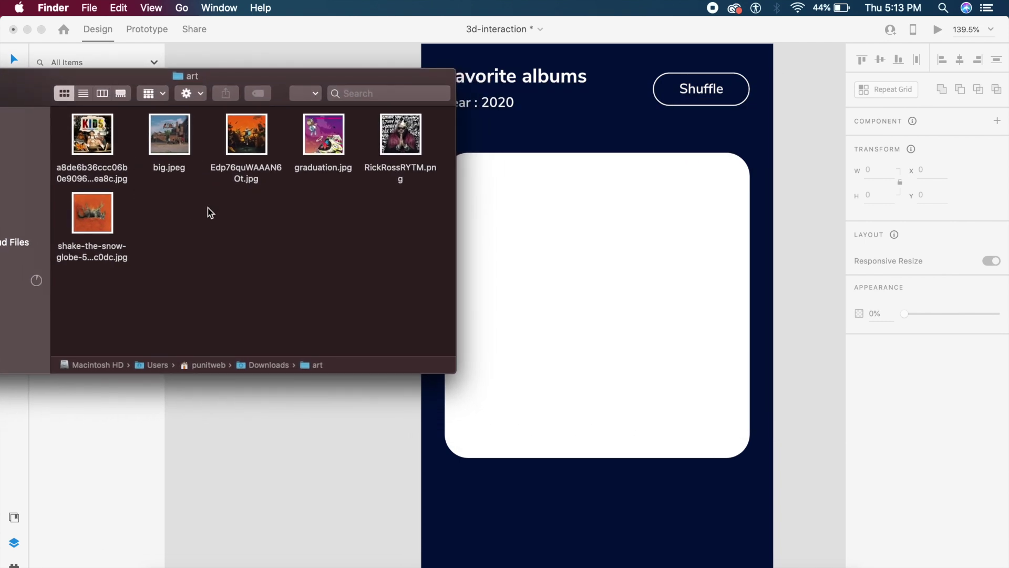
drag(51, 86, 21, 76)
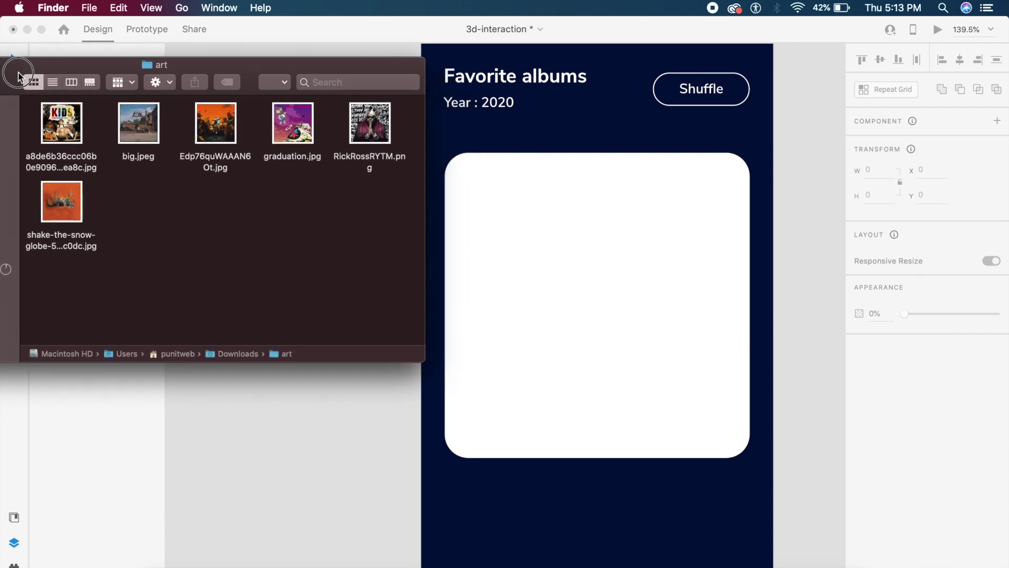
drag(202, 140, 581, 254)
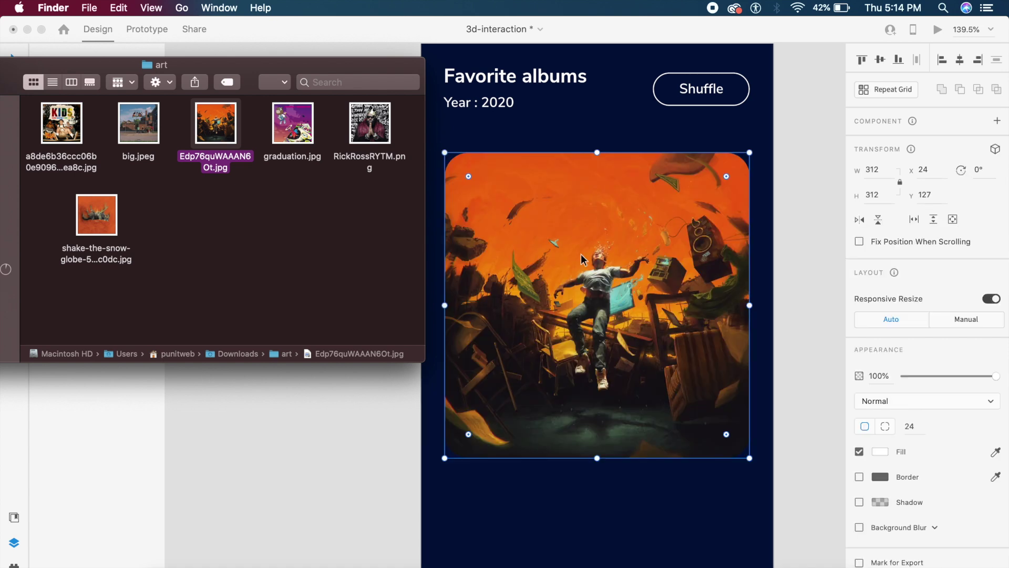
click(511, 414)
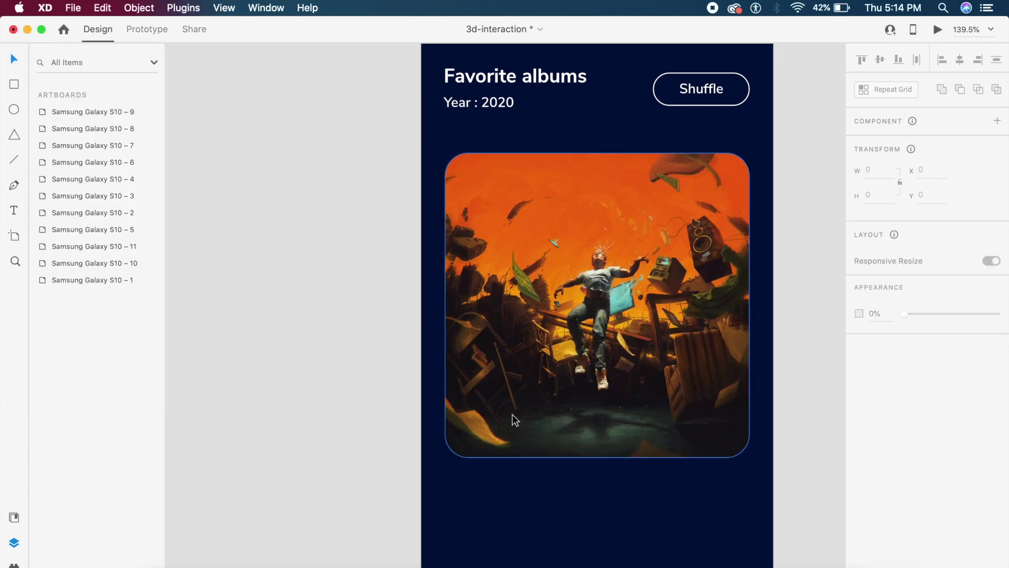
Add a 'No Pressure' title on the cover with a 'Logic' line copied below it.
scroll(512, 415, right, 3)
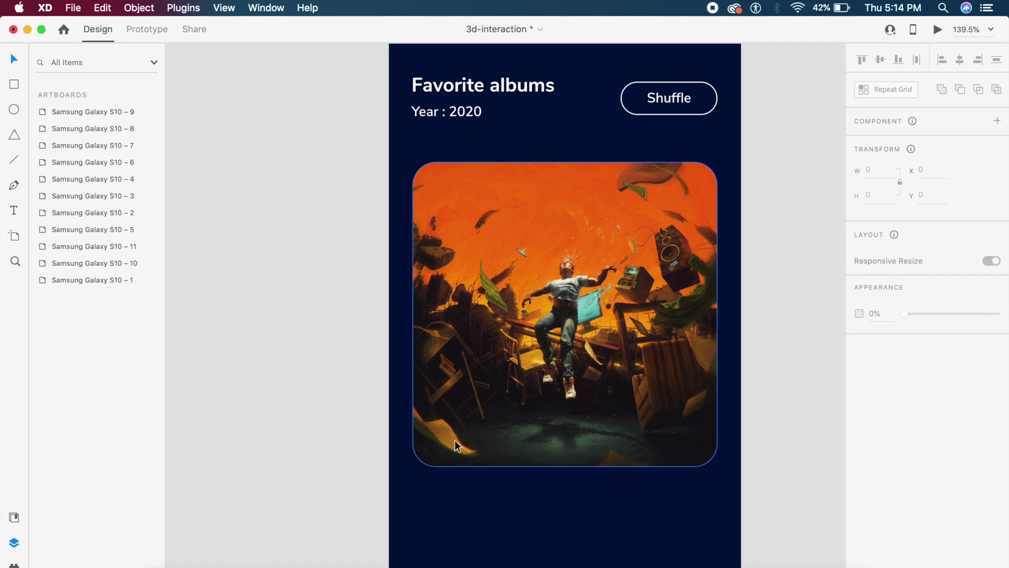
key(t)
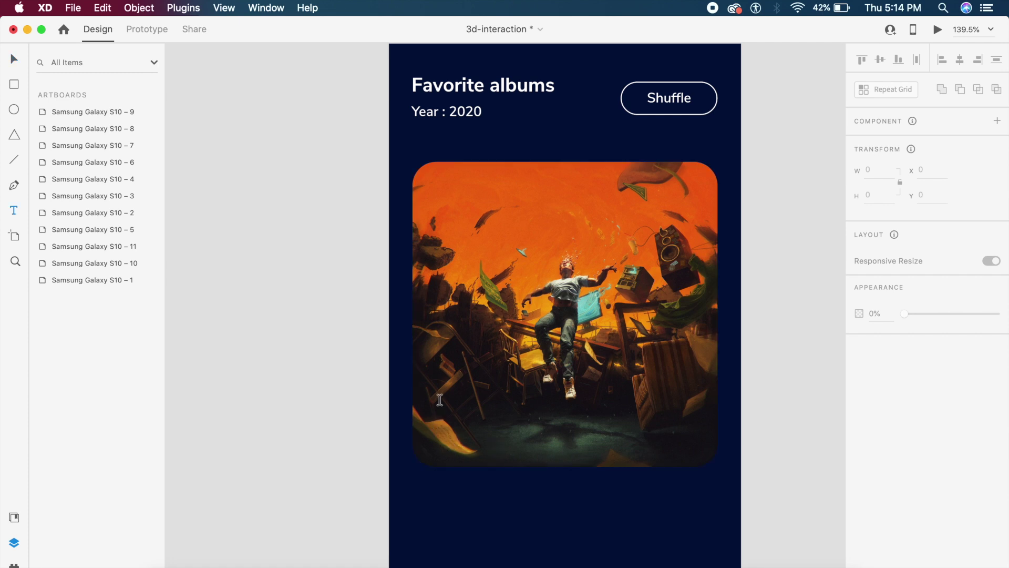
click(440, 399)
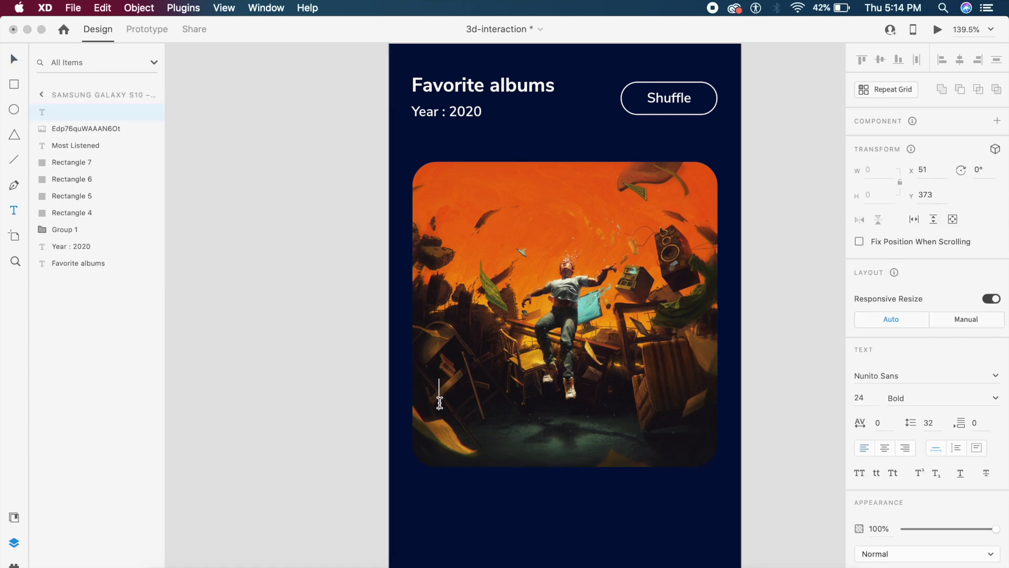
text(No Press)
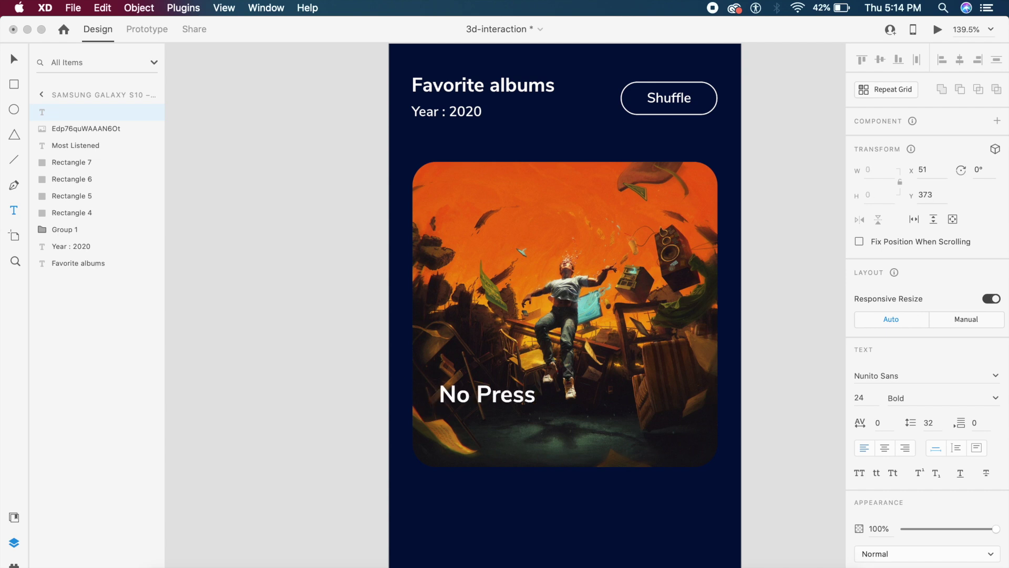
text(ure)
key(Escape)
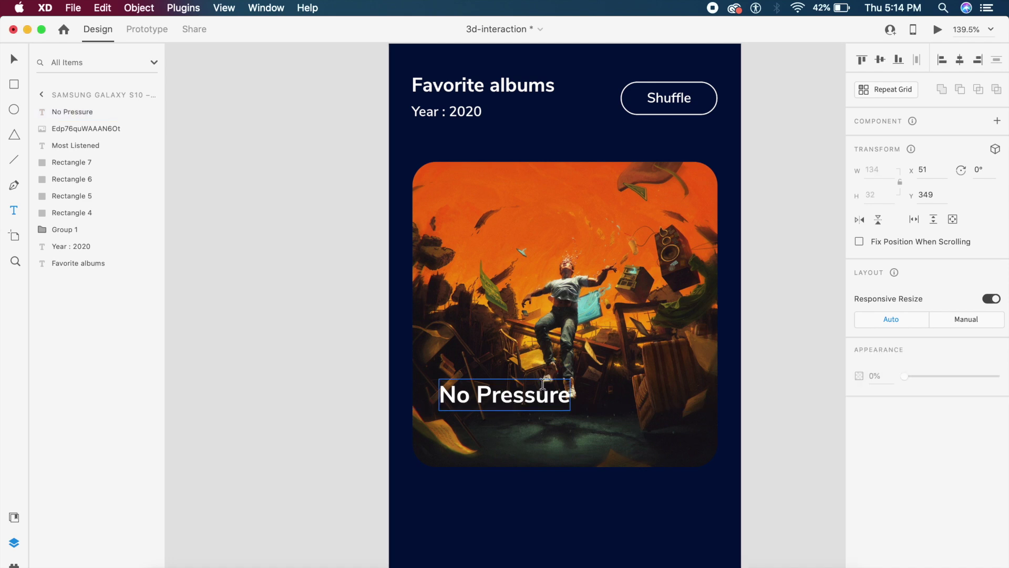
drag(503, 405, 504, 436)
double_click(505, 432)
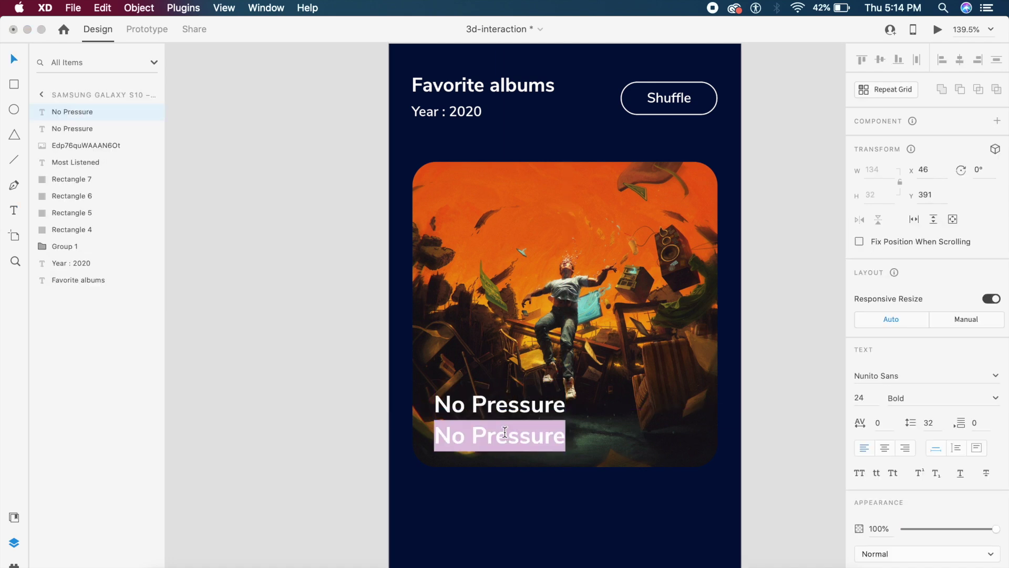
text(Loguc)
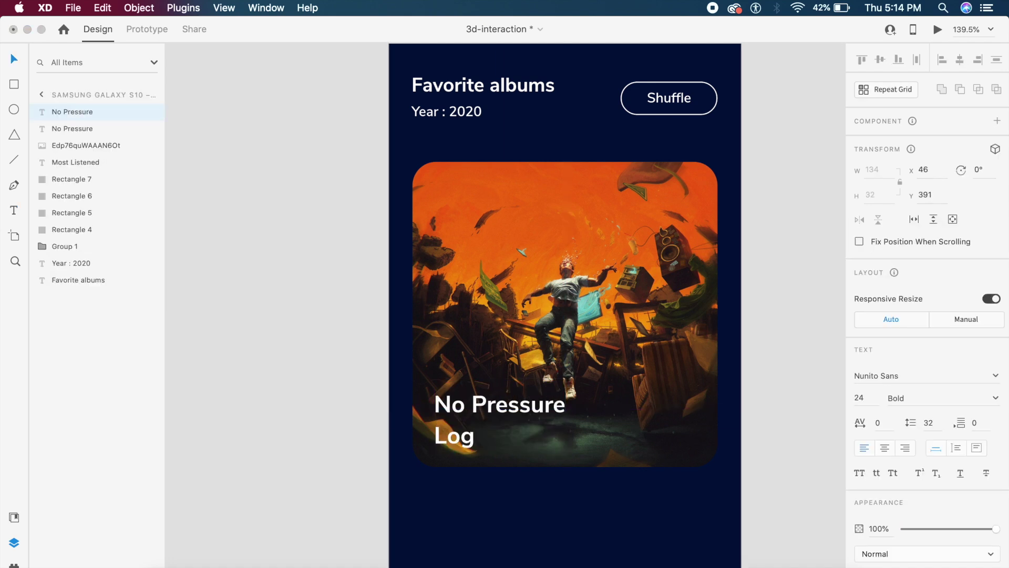
key(BackSpace)
key(BackSpace)
text(ic)
Set the No Pressure title to font size 20.
click(864, 398)
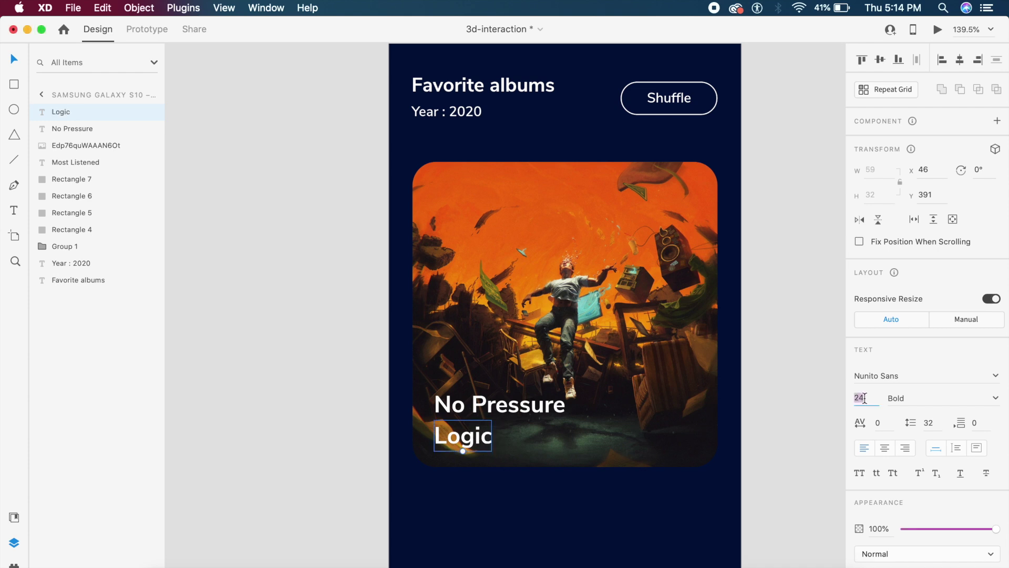
click(488, 415)
click(862, 398)
text(2)
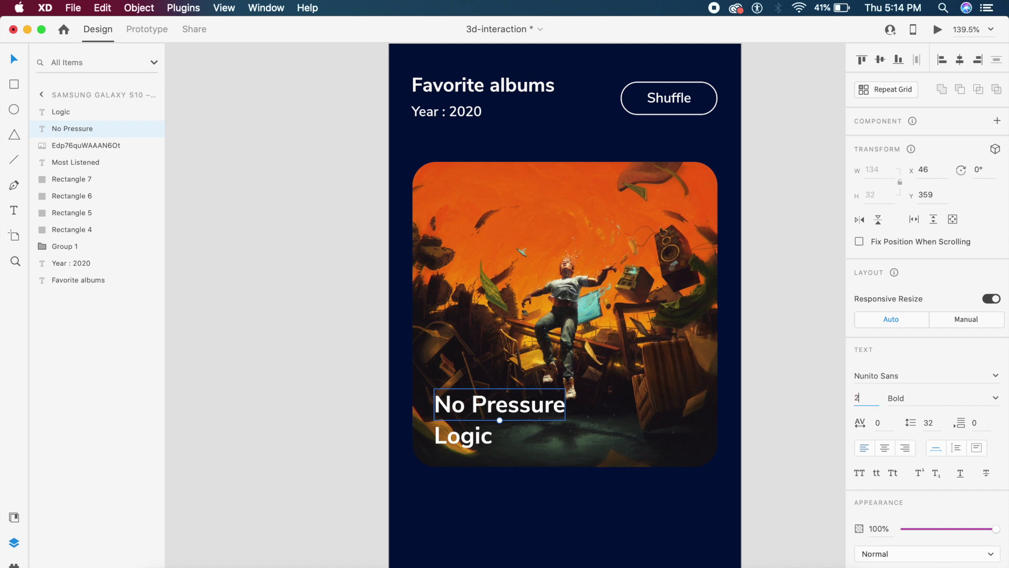
text(0)
key(Return)
Make the Logic artist line font size 16 with regular weight.
click(460, 436)
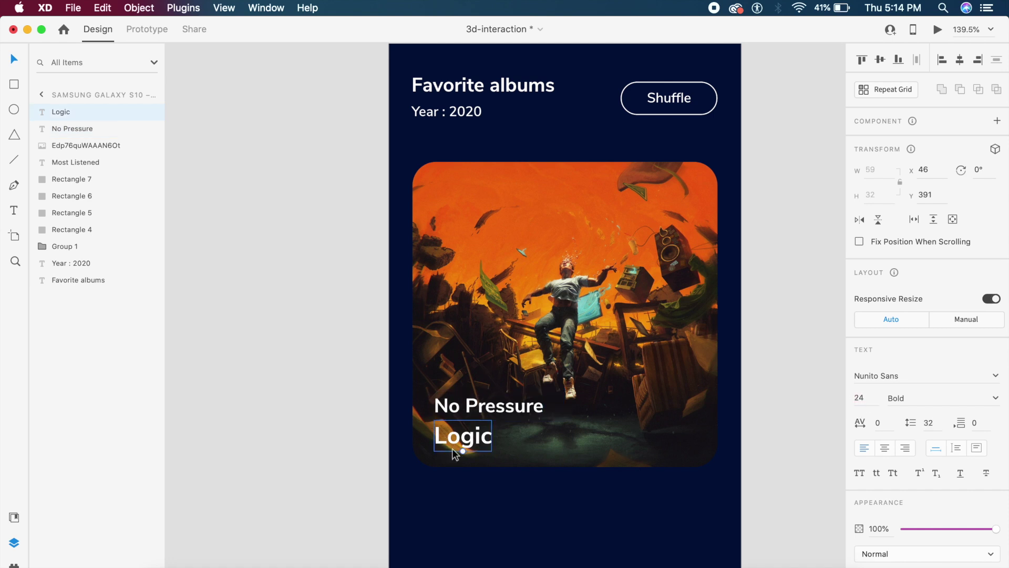
click(857, 404)
text(16)
key(Tab)
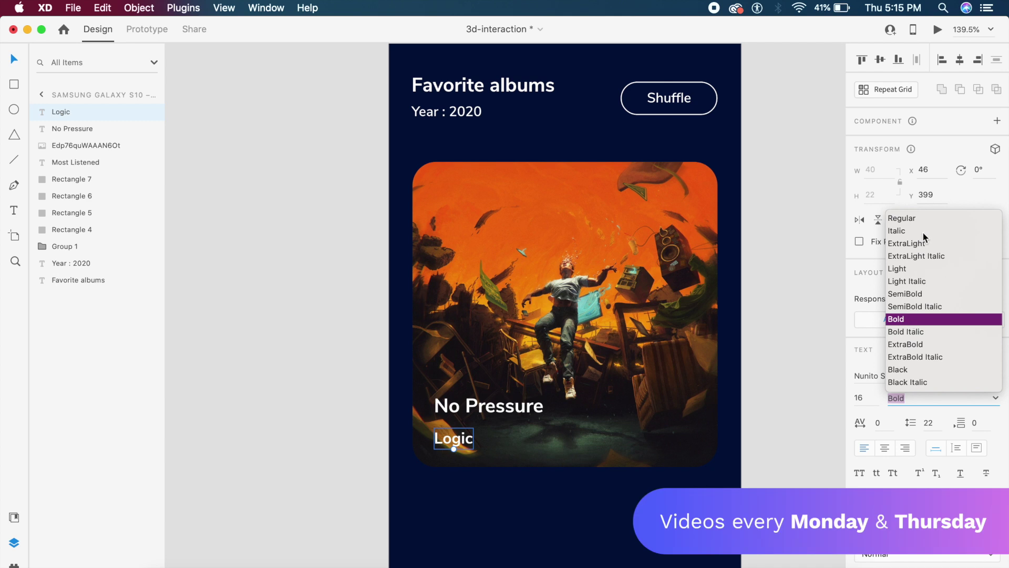
click(901, 217)
shift+click(515, 409)
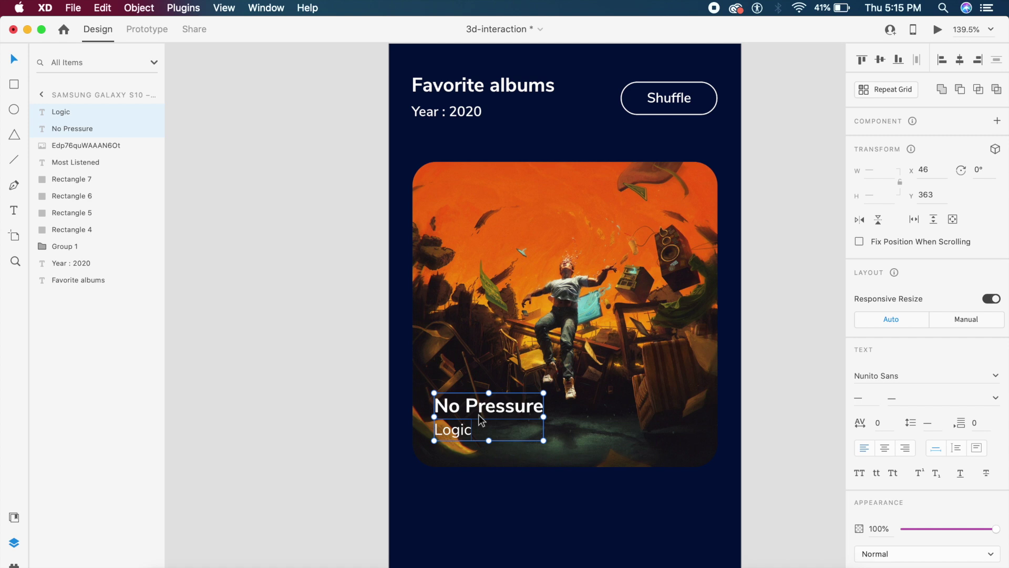
key(Escape)
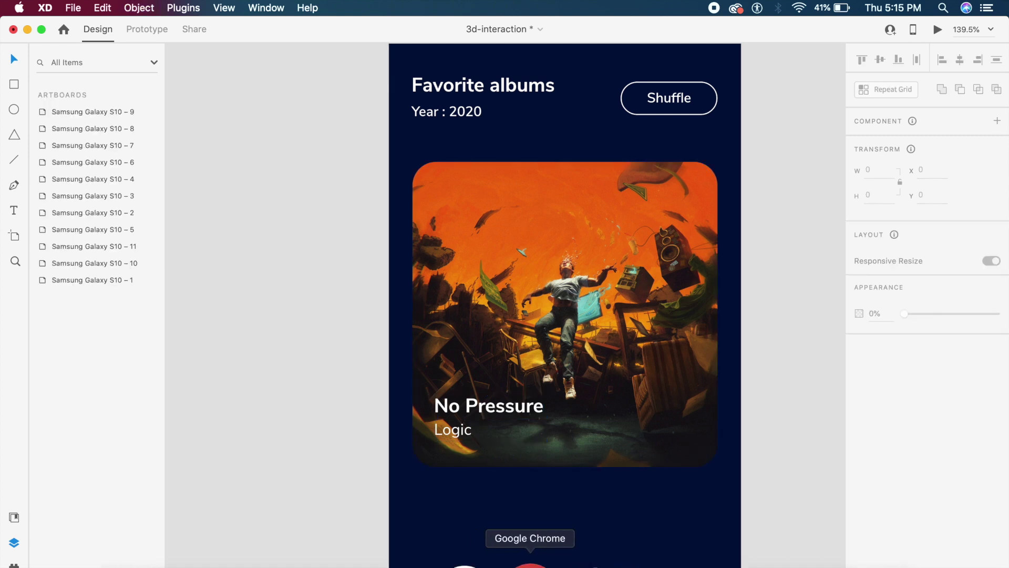
Search Remix Icon for 'play' and copy the filled play icon as SVG.
click(530, 564)
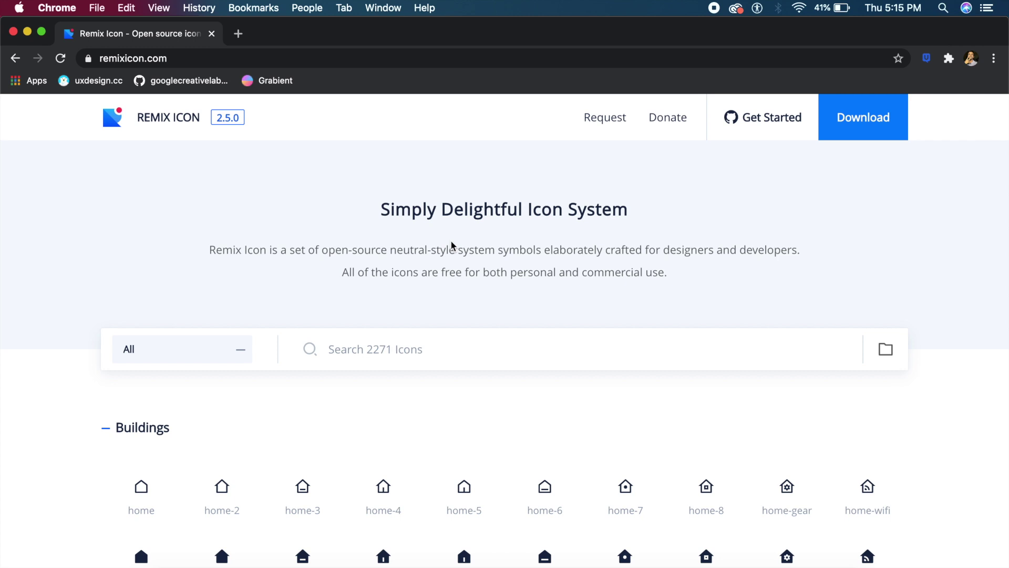
click(403, 353)
text(play)
scroll(142, 473, down, 5)
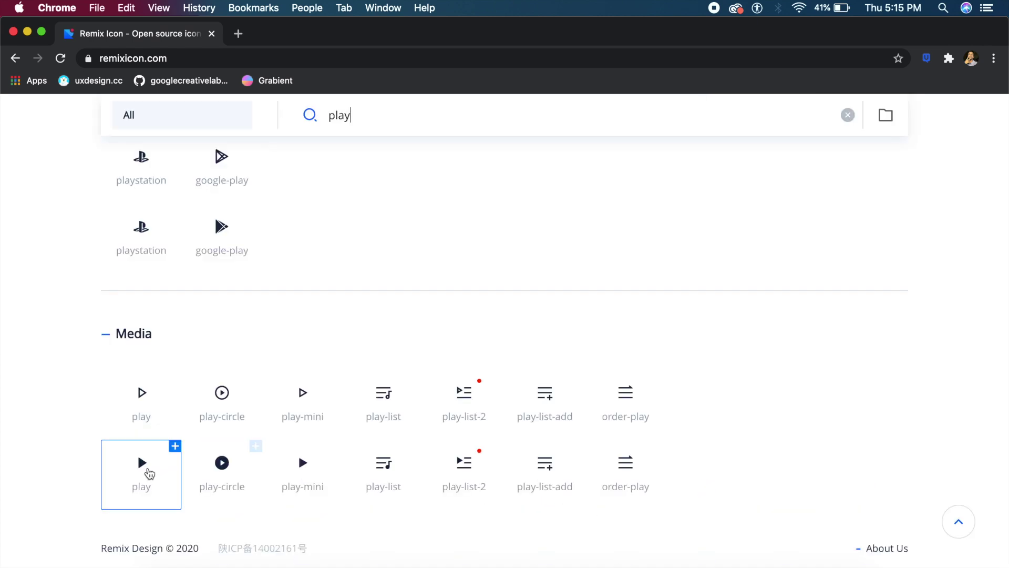
click(148, 474)
click(483, 396)
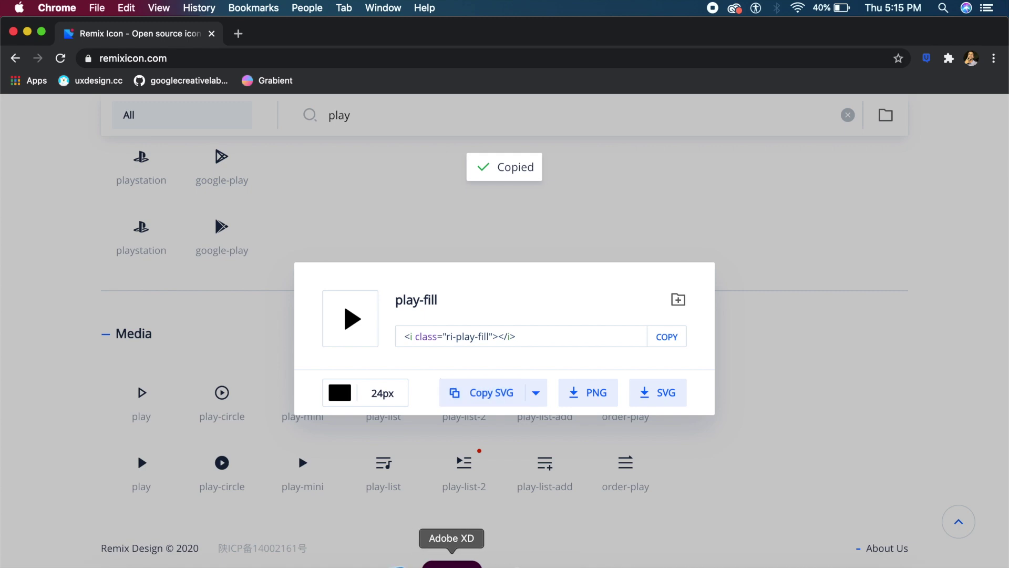
click(455, 561)
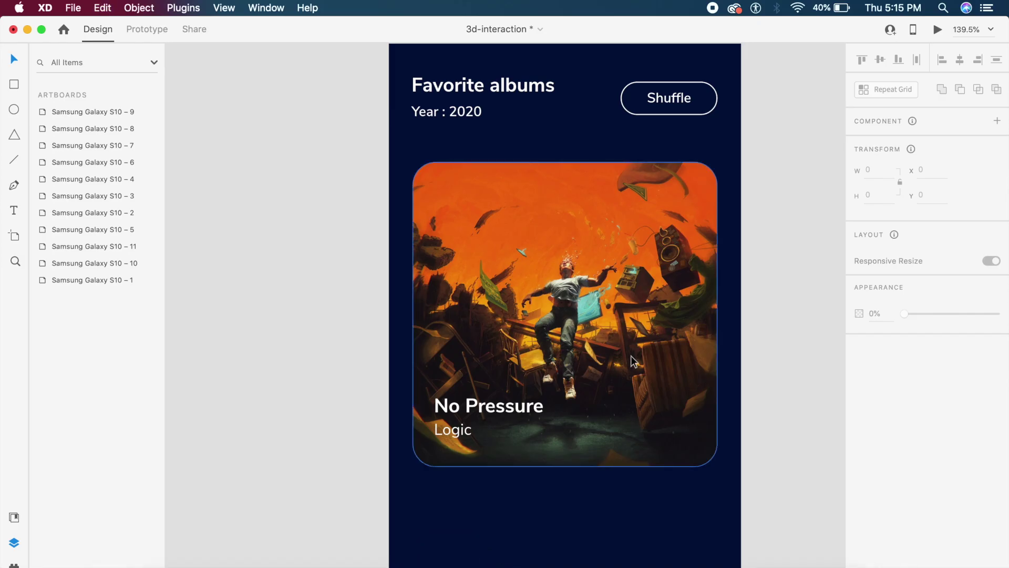
Paste the play icon at the card's lower right and fill it white.
key(super+v)
drag(505, 313, 674, 421)
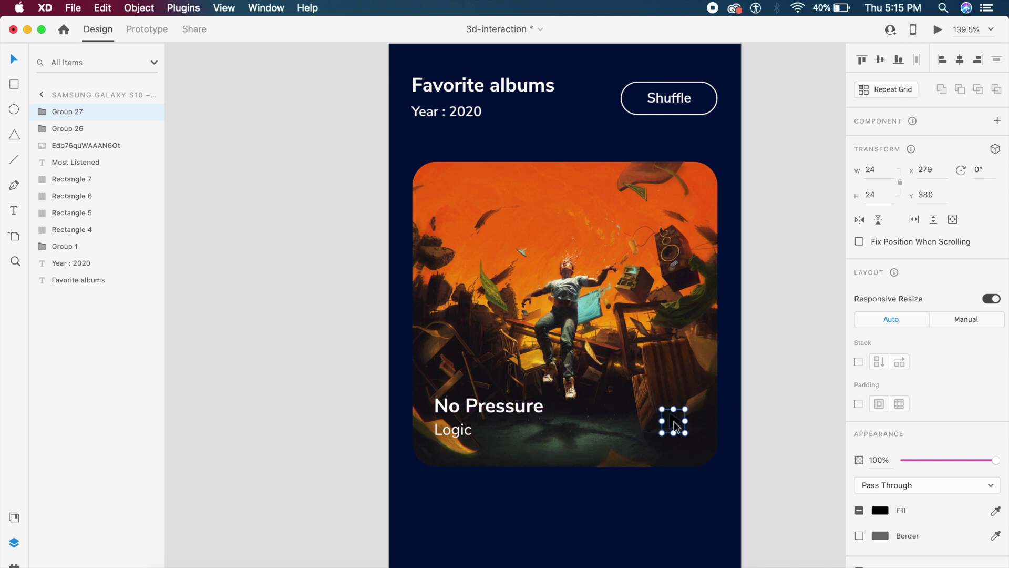
click(880, 510)
drag(746, 436, 667, 407)
click(667, 407)
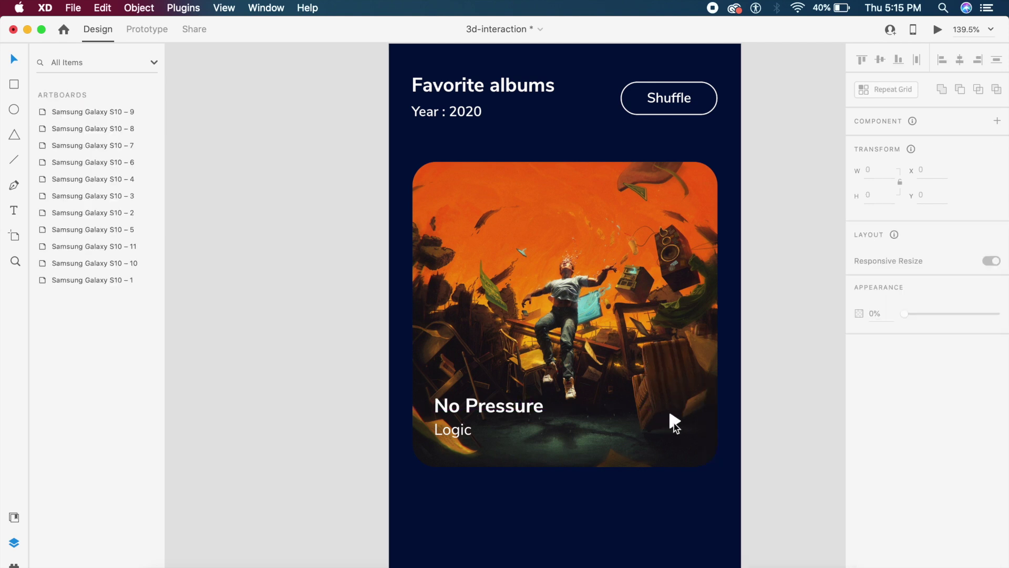
click(673, 421)
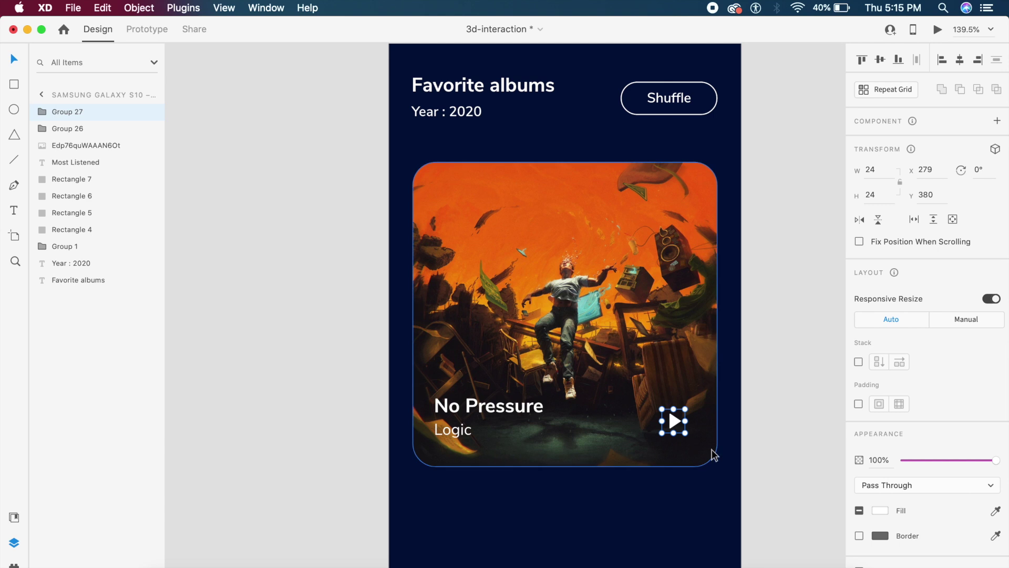
Resize the play icon proportionally to 32 wide and align it with the title.
click(901, 183)
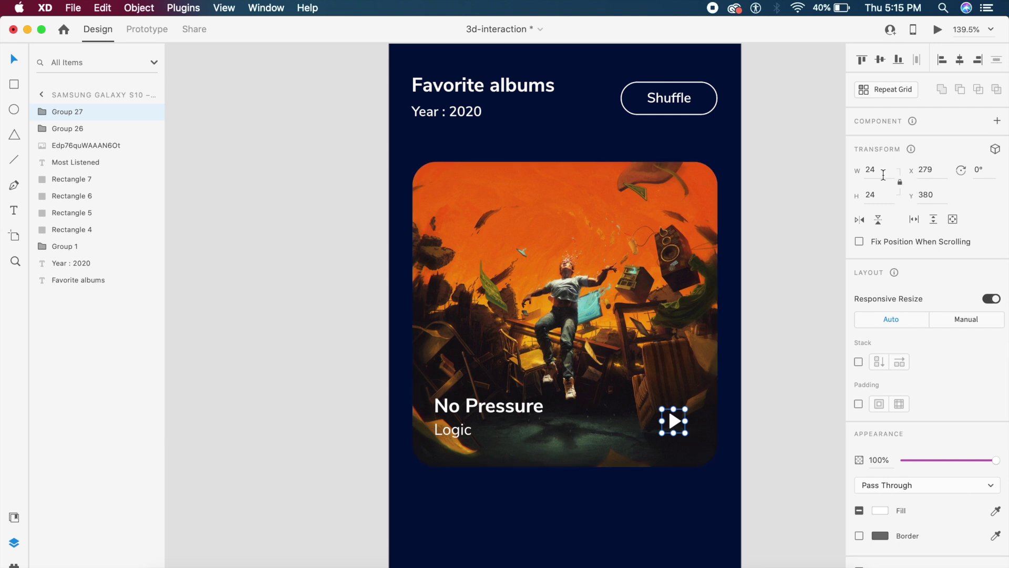
click(880, 169)
text(32)
key(Return)
drag(679, 425, 678, 419)
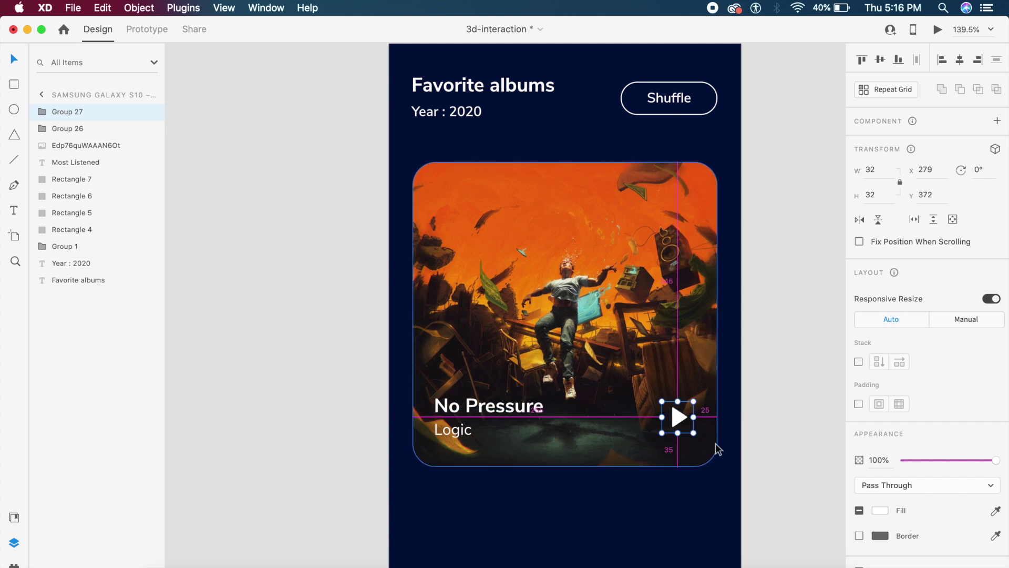
key(Right)
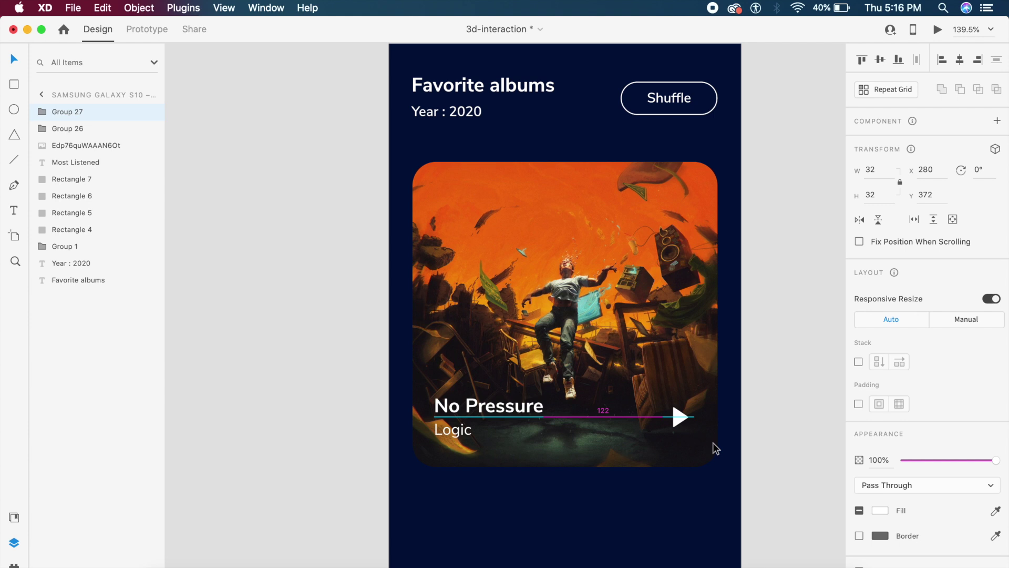
Nudge the text left, then group the text, play icon and cover image.
click(453, 403)
key(Left)
key(Left)
key(Left)
key(Left)
key(Left)
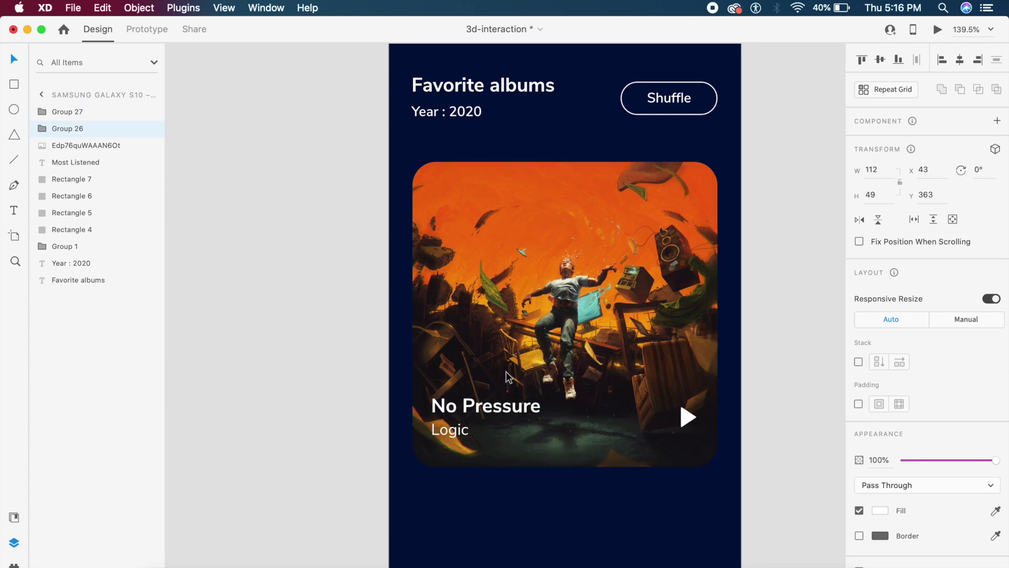
key(Left)
key(Left)
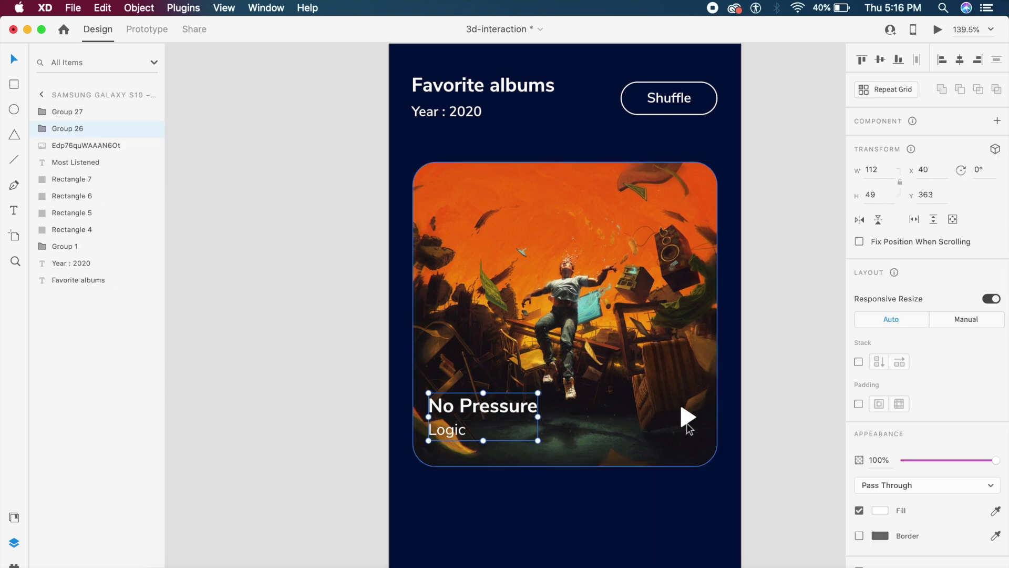
shift+click(686, 419)
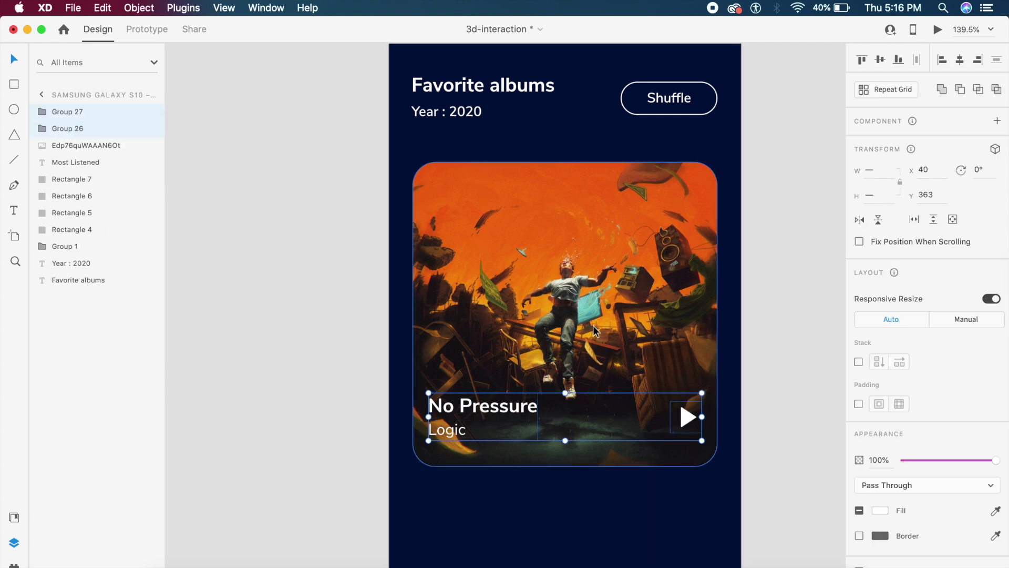
shift+click(529, 337)
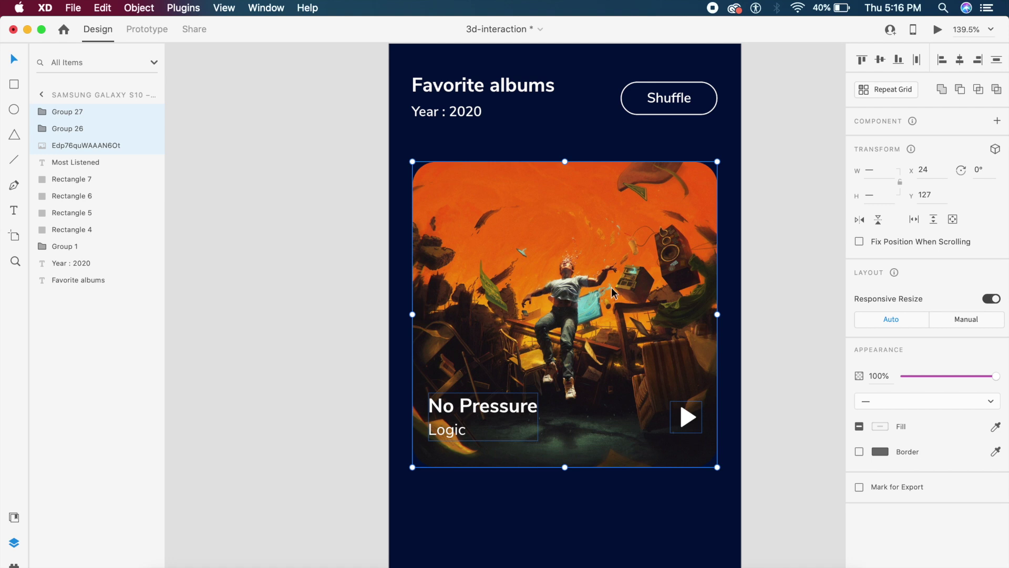
key(super+g)
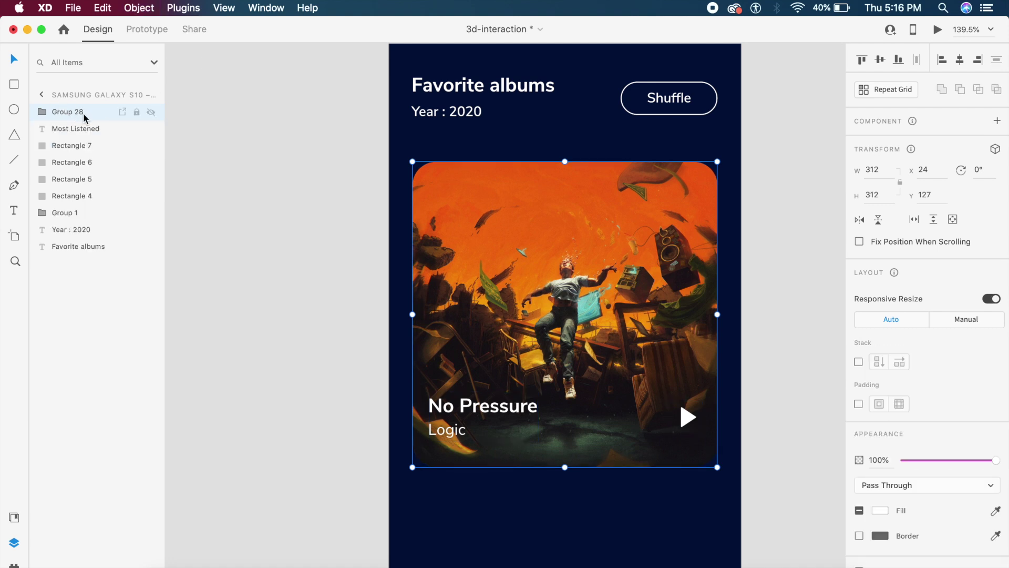
Rename the new card group to 'Stack-layer'.
double_click(70, 113)
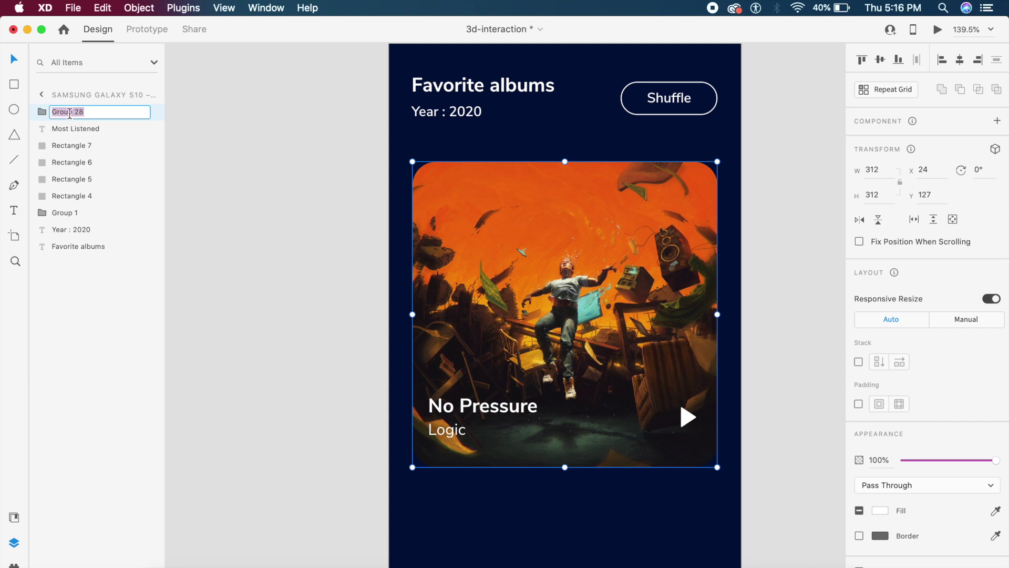
text(Stack-layer)
key(Return)
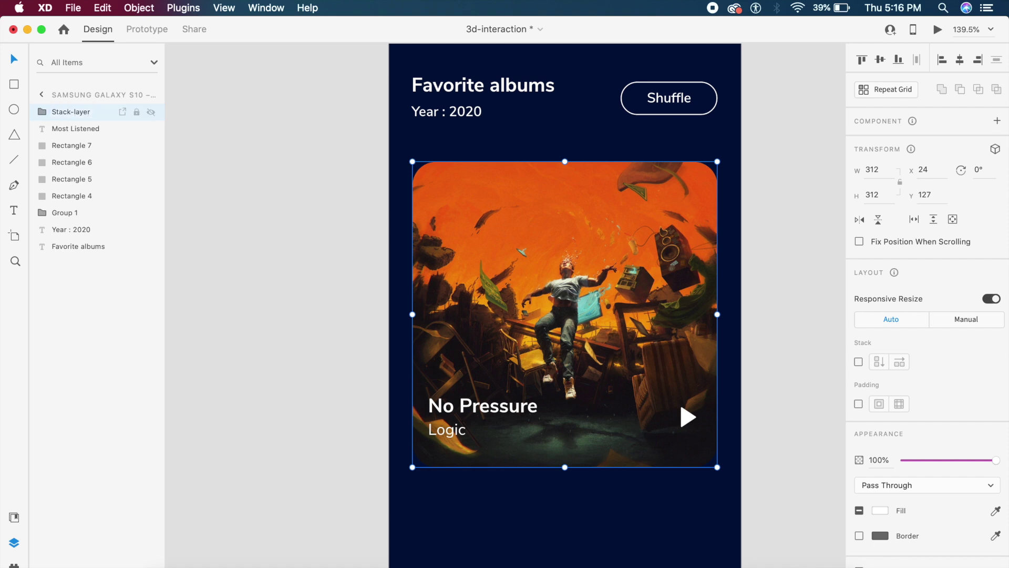
click(320, 254)
Duplicate the card lower in the stack and swap the copy's cover to big.jpeg.
click(613, 315)
drag(613, 315, 614, 417)
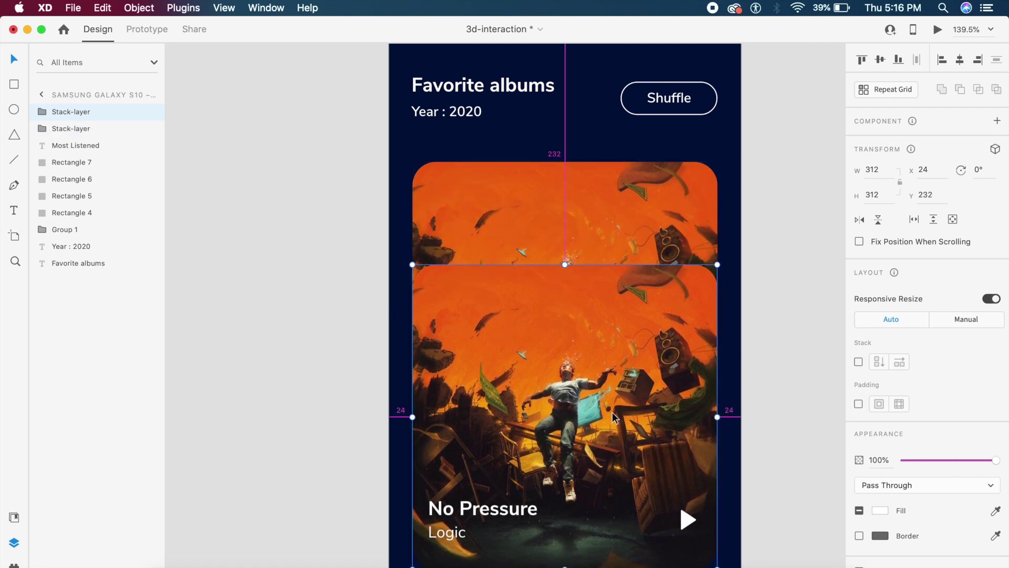
scroll(612, 417, down, 5)
scroll(546, 351, up, 2)
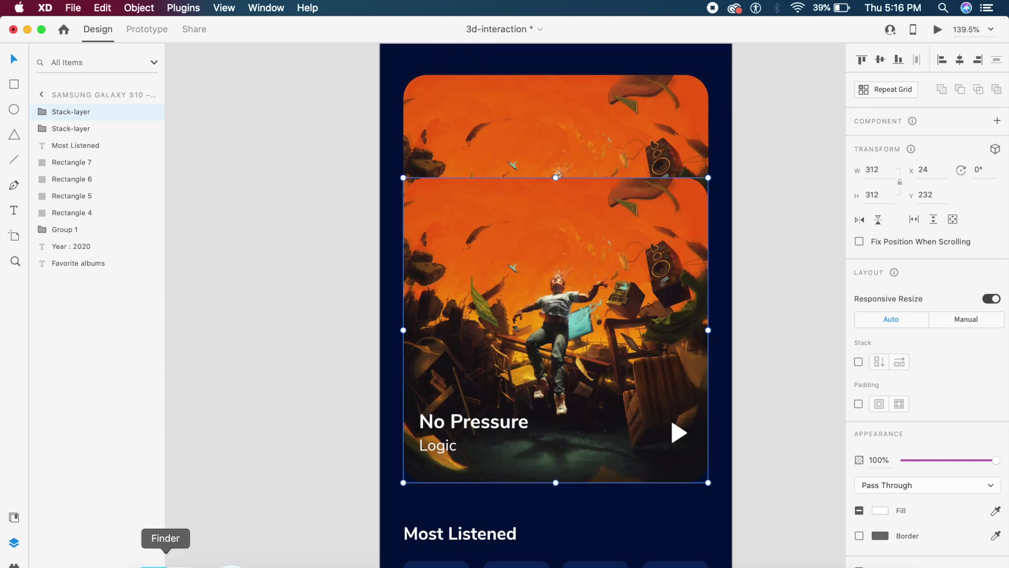
click(165, 561)
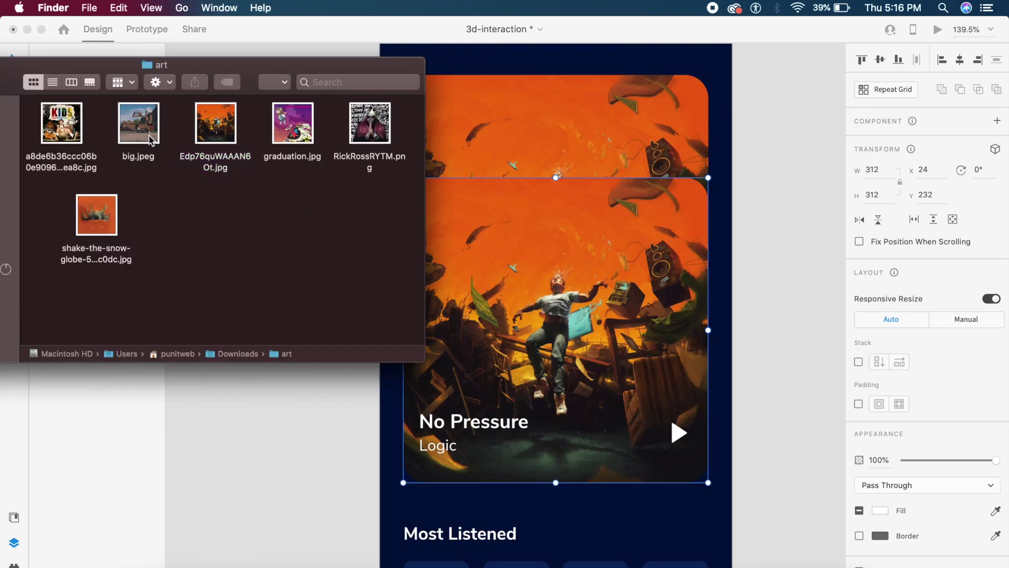
drag(149, 138, 529, 284)
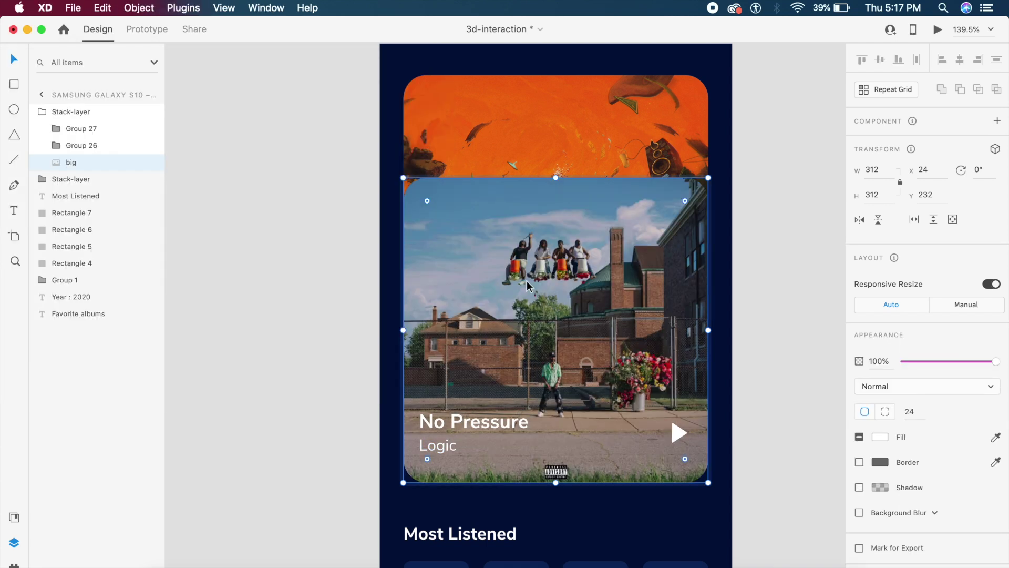
click(262, 259)
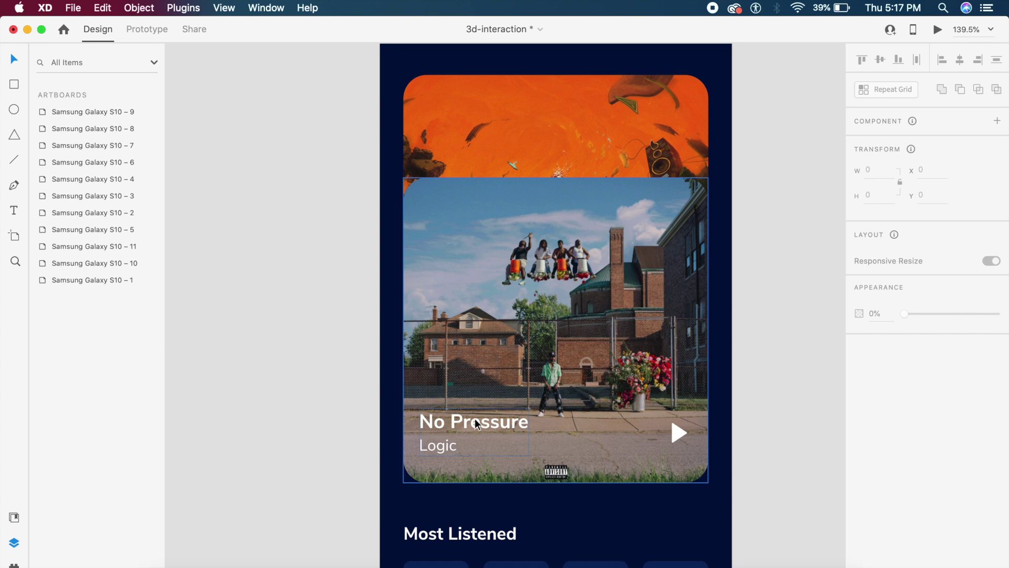
key(super+z)
scroll(633, 203, down, 5)
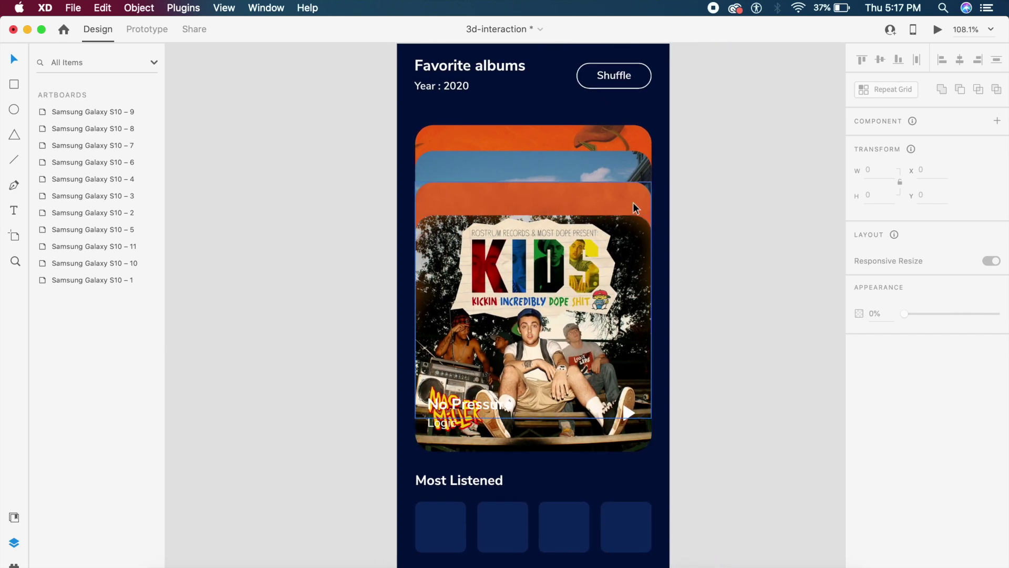
Bring the front album card forward in depth and centre it horizontally on the artboard.
click(592, 185)
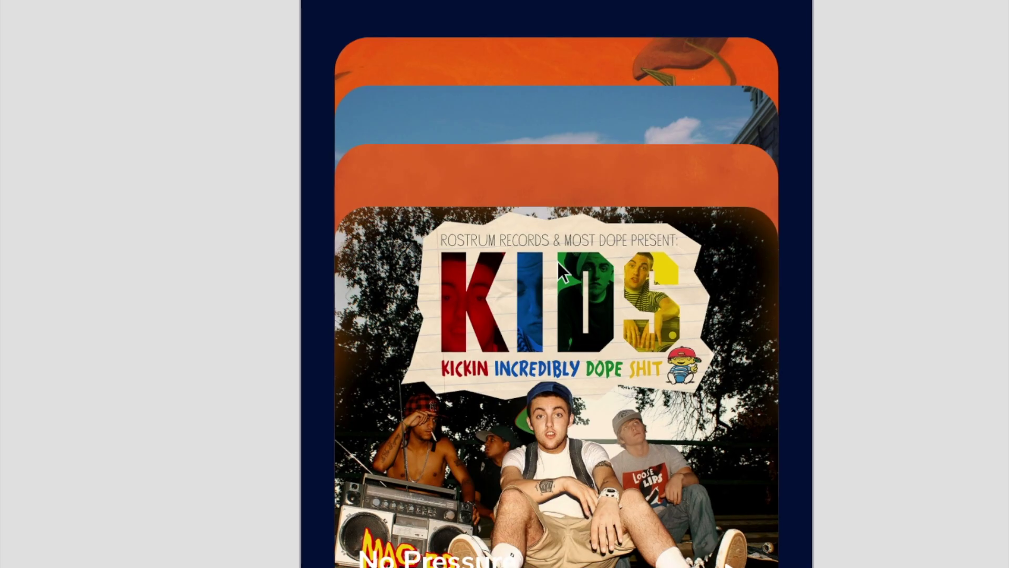
click(560, 267)
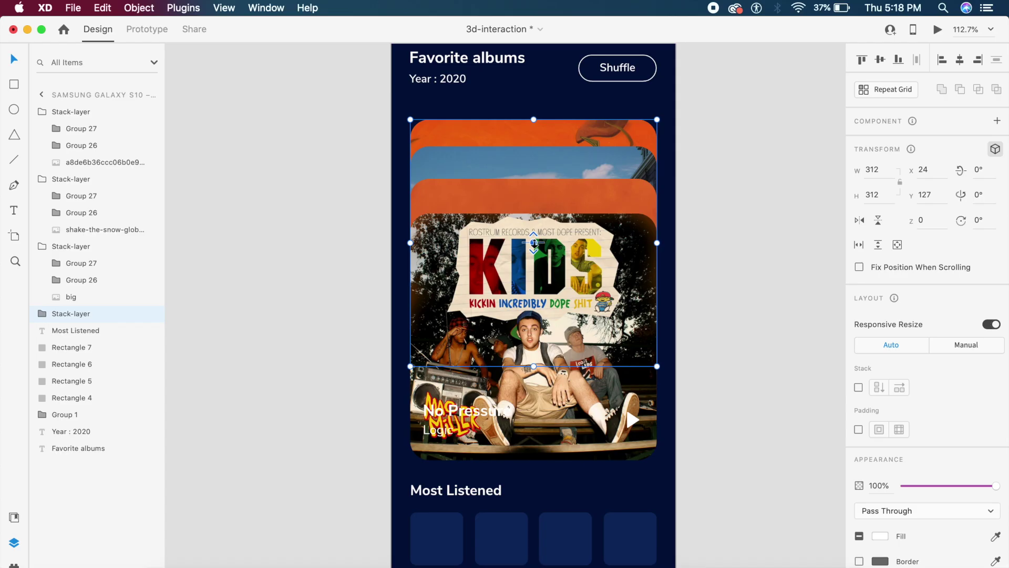
drag(533, 243, 534, 266)
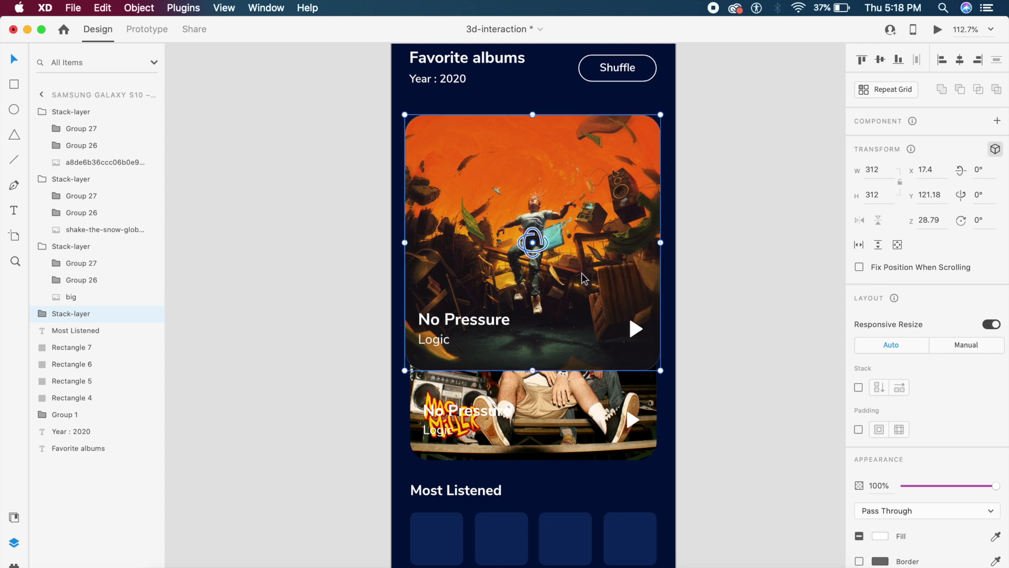
click(768, 236)
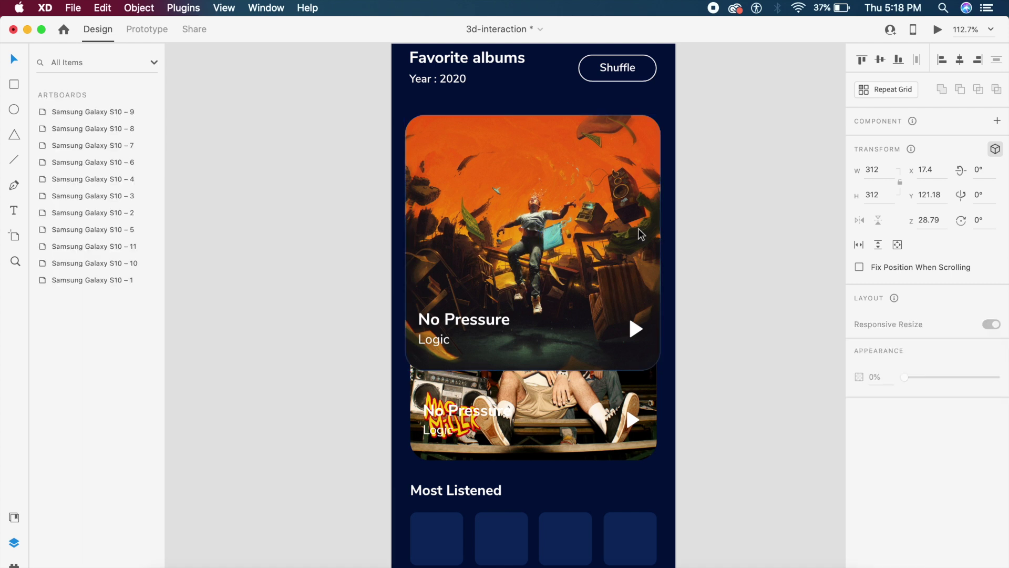
click(641, 234)
click(960, 61)
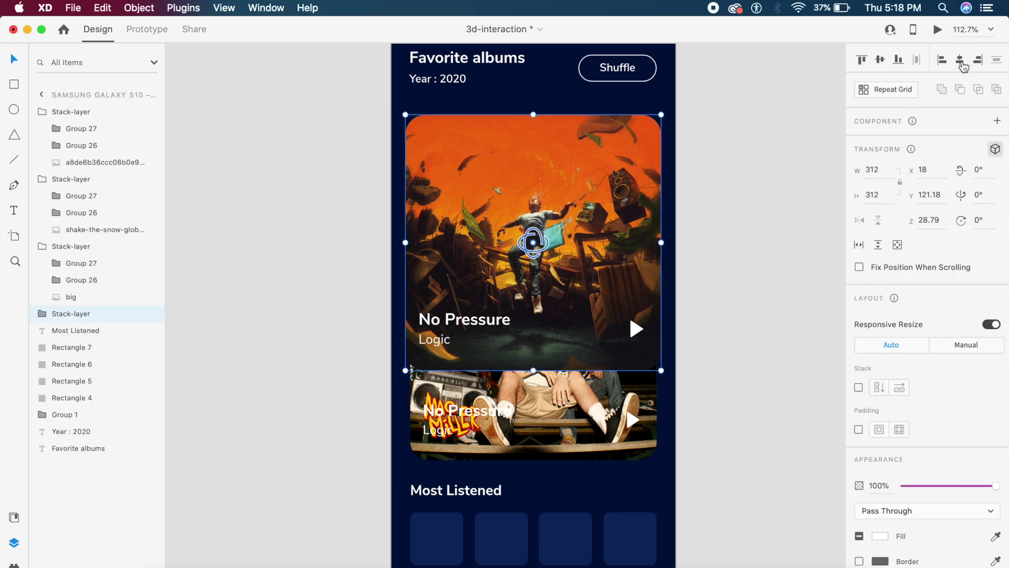
Shrink the front card to about 299.44 px and nudge it right to X 24.
drag(660, 371, 651, 361)
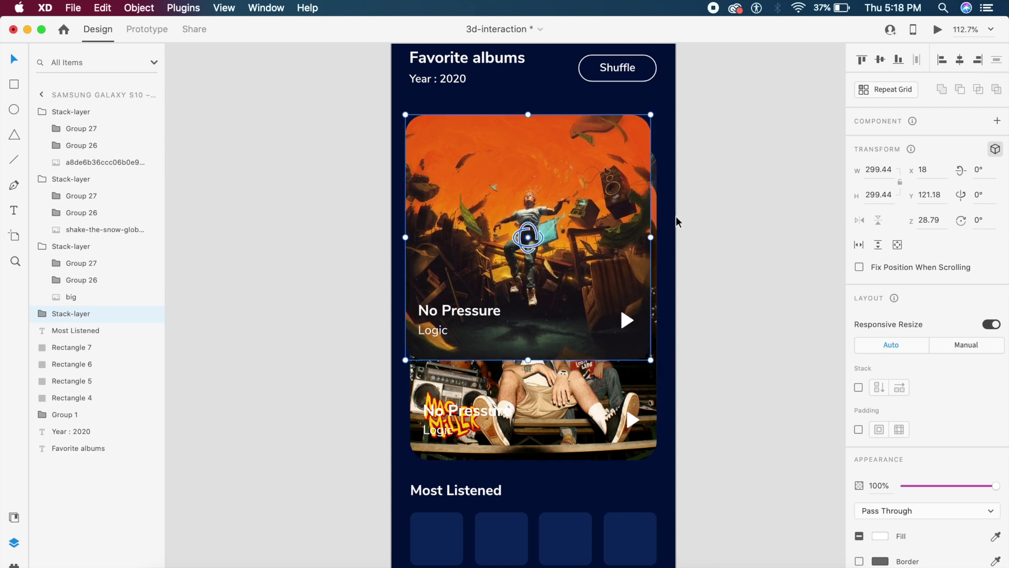
key(Right)
key(Right)
key(Right)
key(Right)
key(Right)
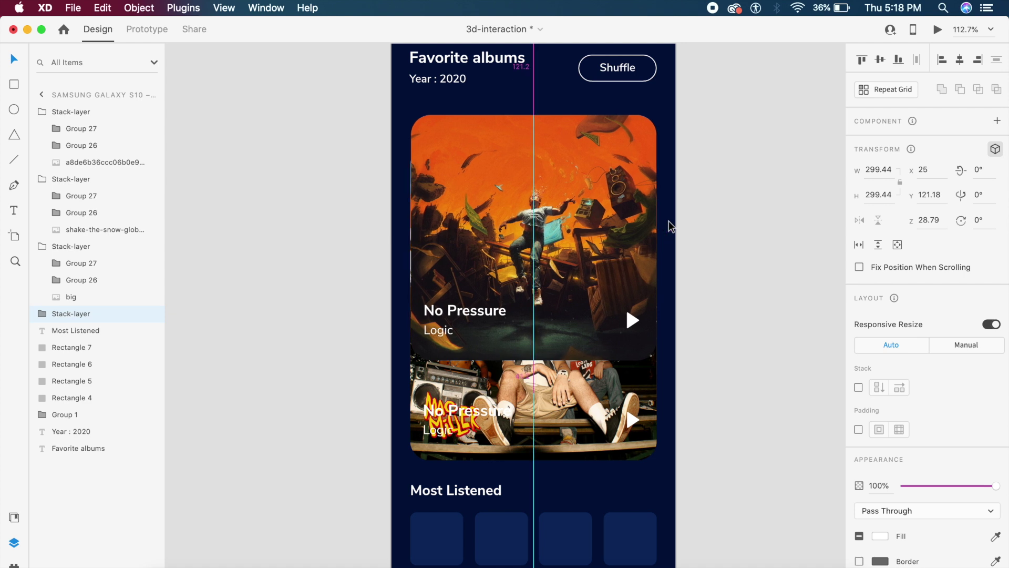
key(Right)
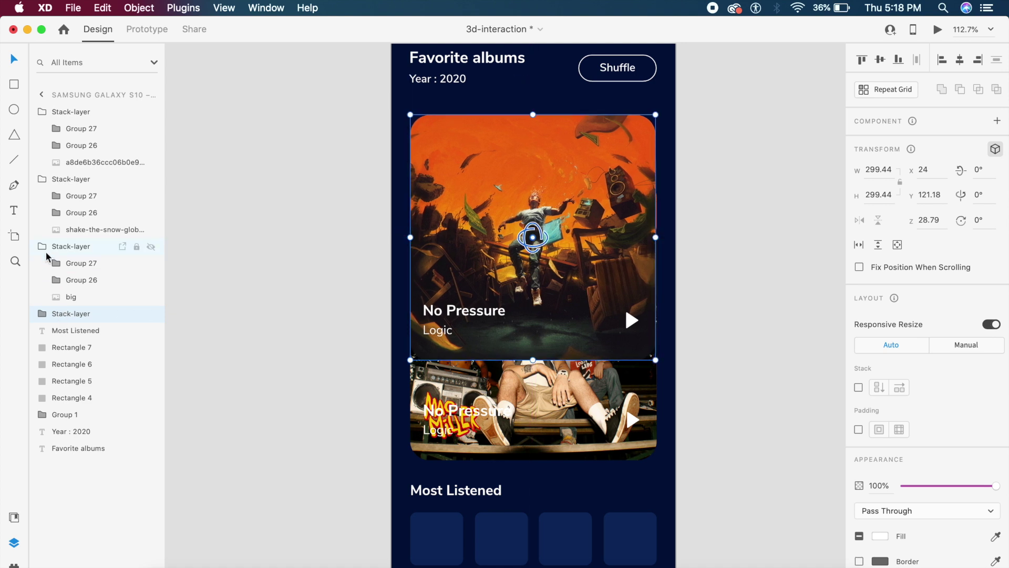
Push the card just behind the front card forward to Z depth 8.17.
click(45, 249)
click(46, 247)
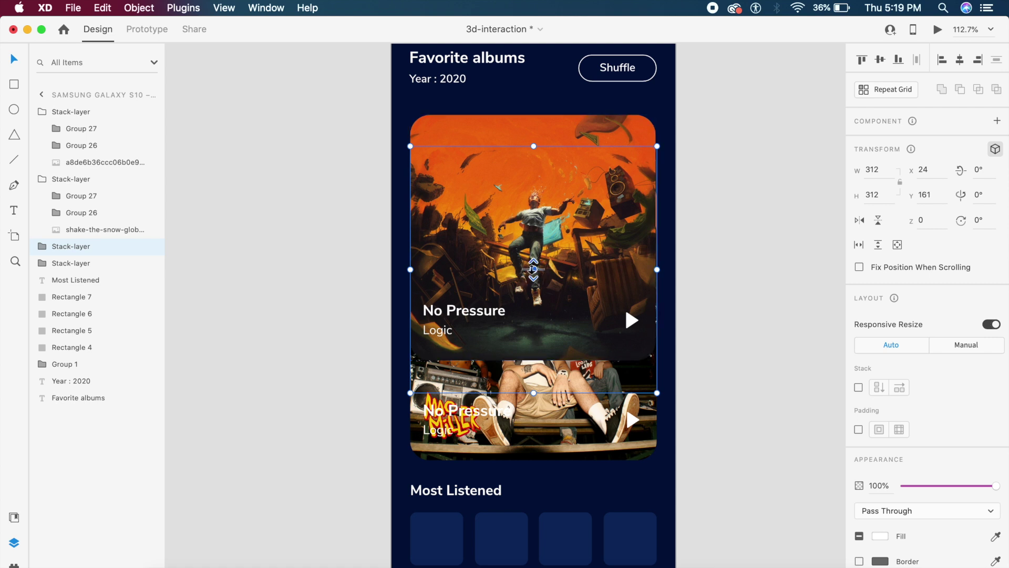
drag(534, 269, 532, 288)
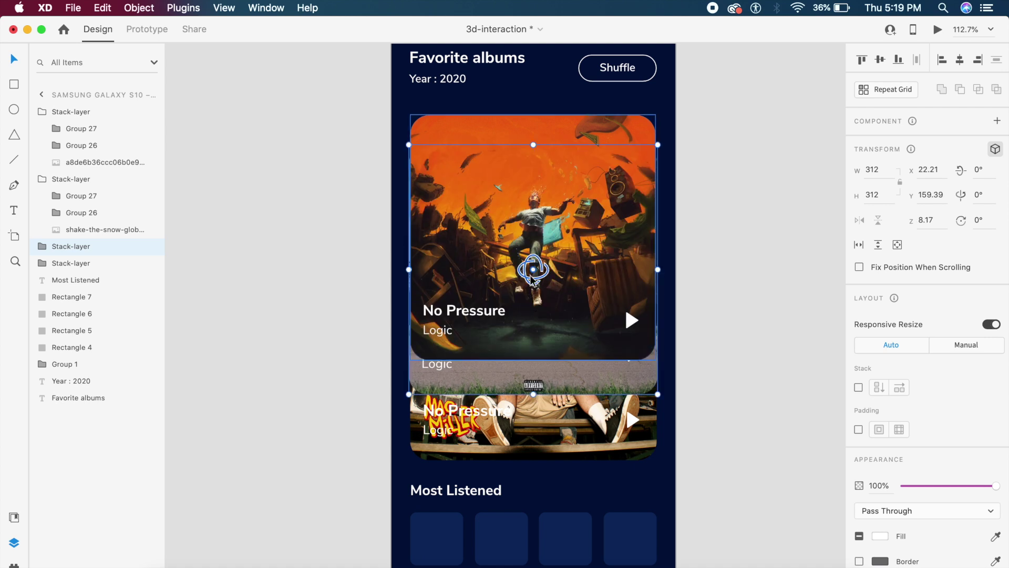
click(533, 284)
click(533, 376)
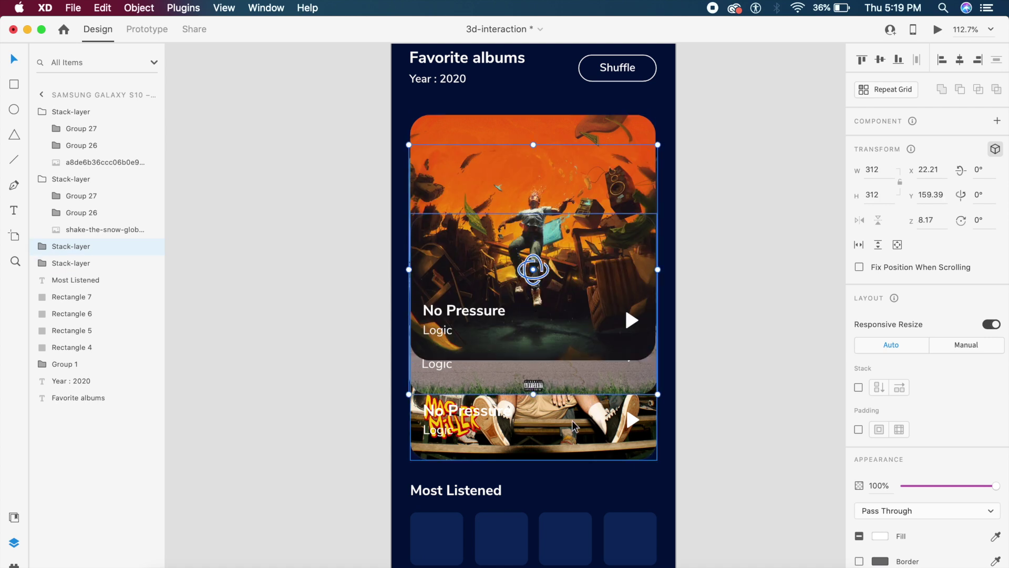
Give the next card further back a small forward Z depth of 4.83.
click(58, 179)
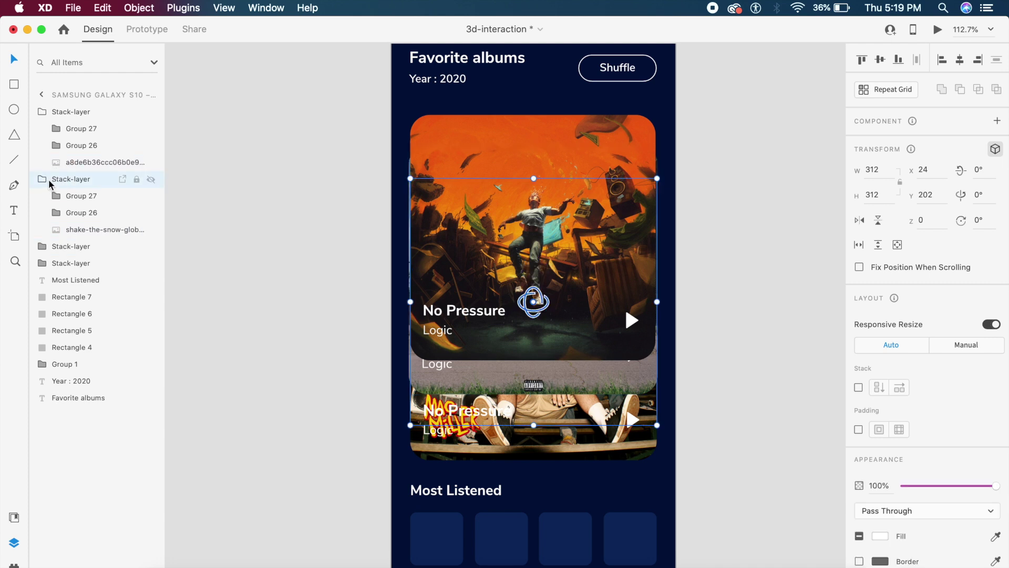
click(36, 179)
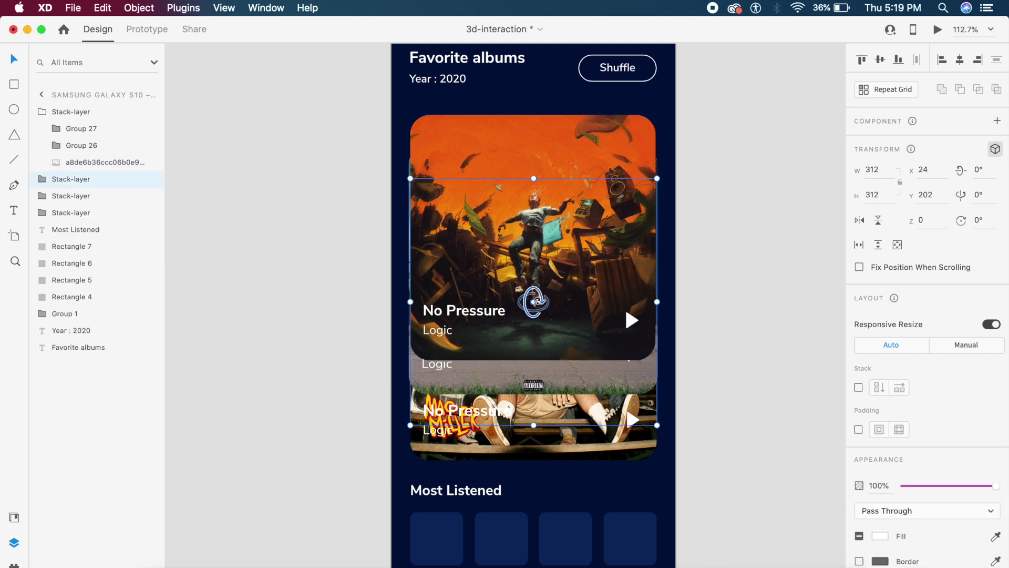
drag(534, 302, 535, 303)
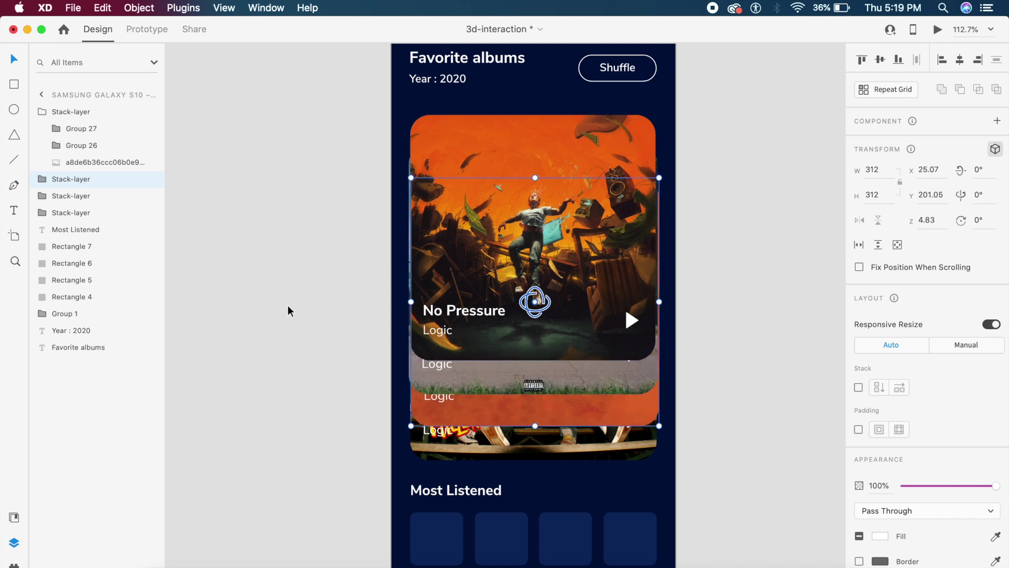
click(613, 452)
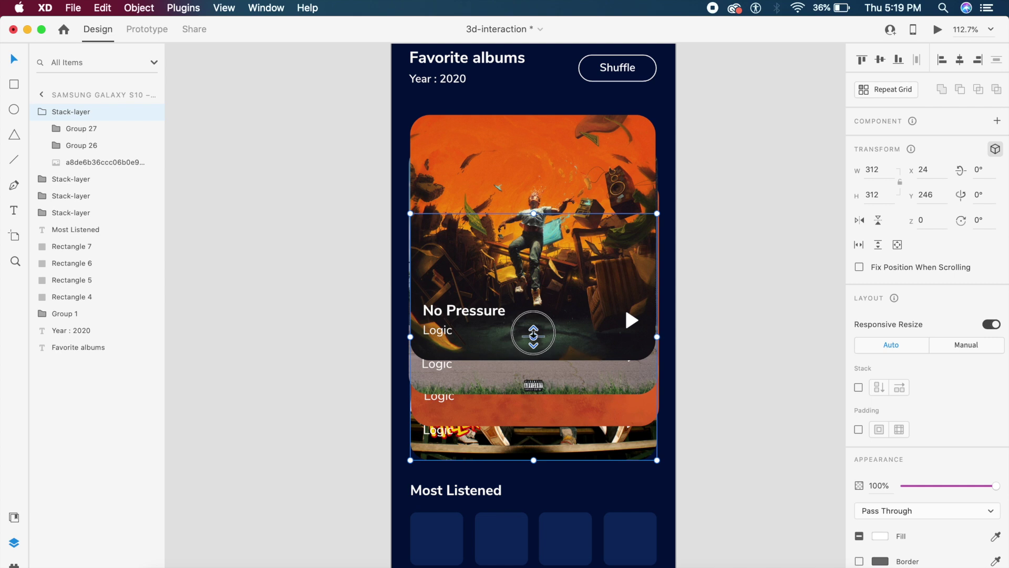
click(724, 332)
scroll(724, 332, down, 2)
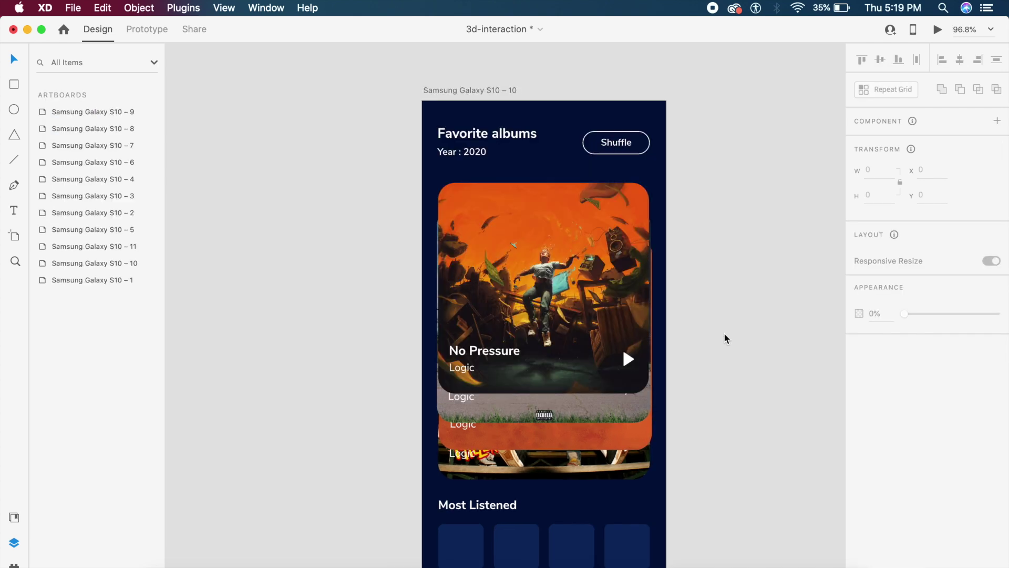
Set X Rotation to 20° on the middle back card and 30° on the rearmost card.
click(550, 405)
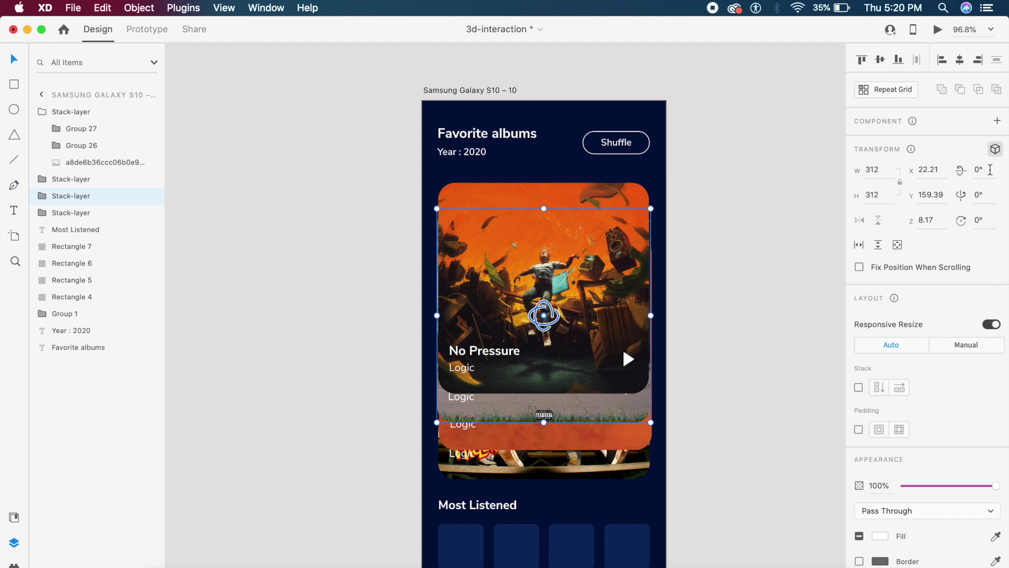
click(991, 170)
key(shift+Tab)
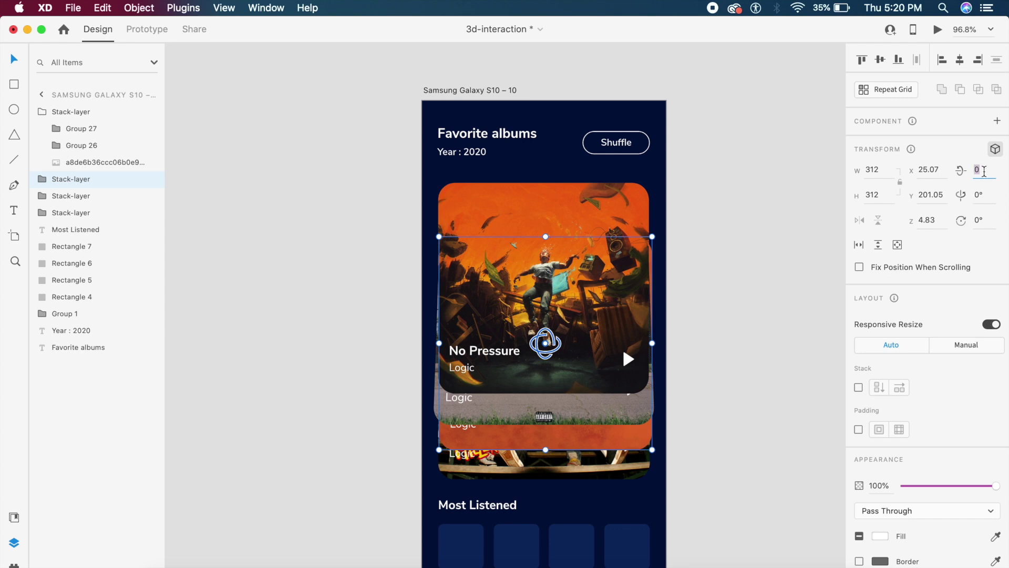
text(20)
key(Return)
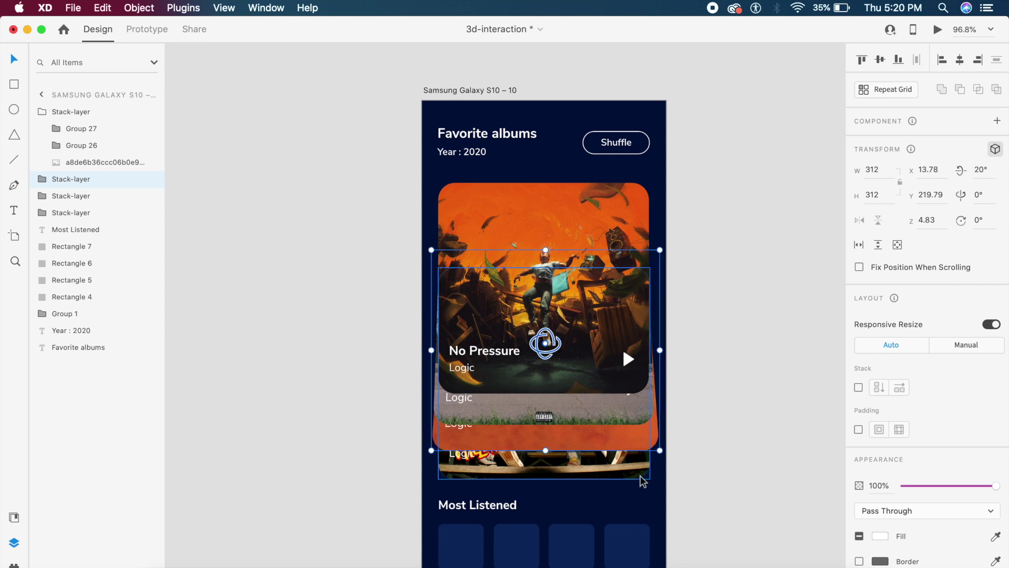
click(641, 476)
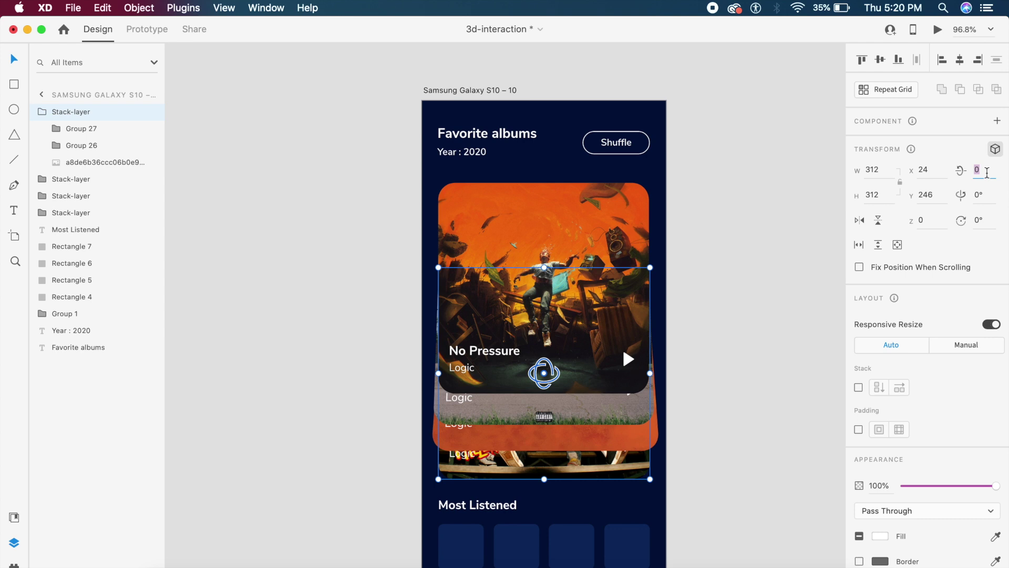
text(3)
key(Return)
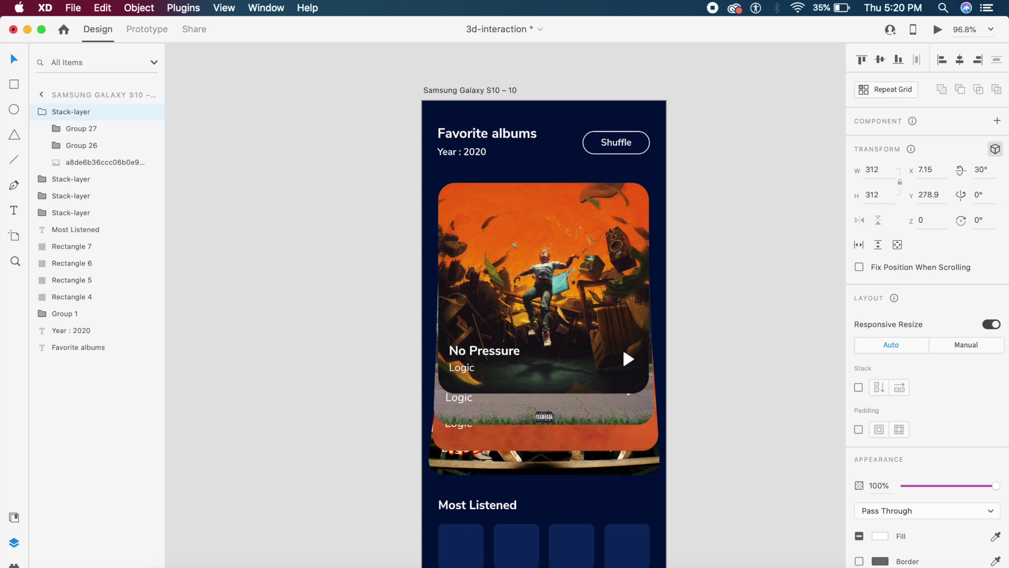
Turn on a drop shadow for the middle card's image with Y 12 and blur 24.
click(762, 300)
double_click(603, 417)
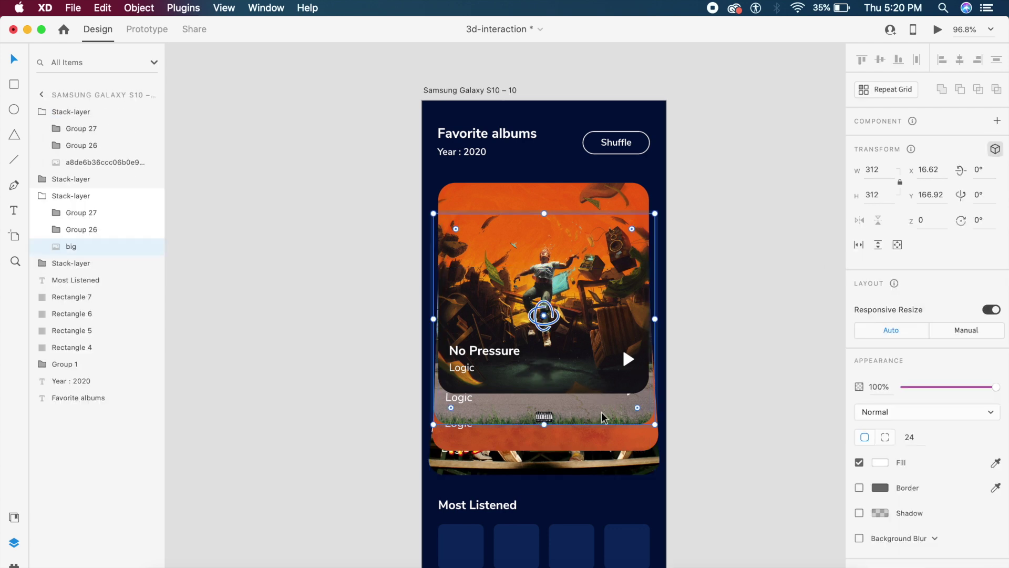
double_click(627, 450)
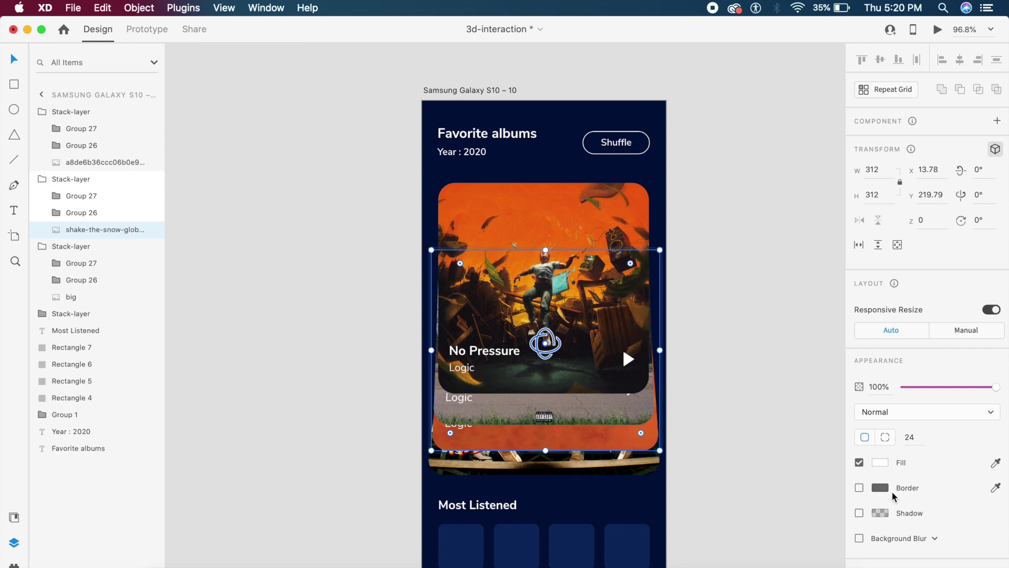
click(859, 513)
click(917, 533)
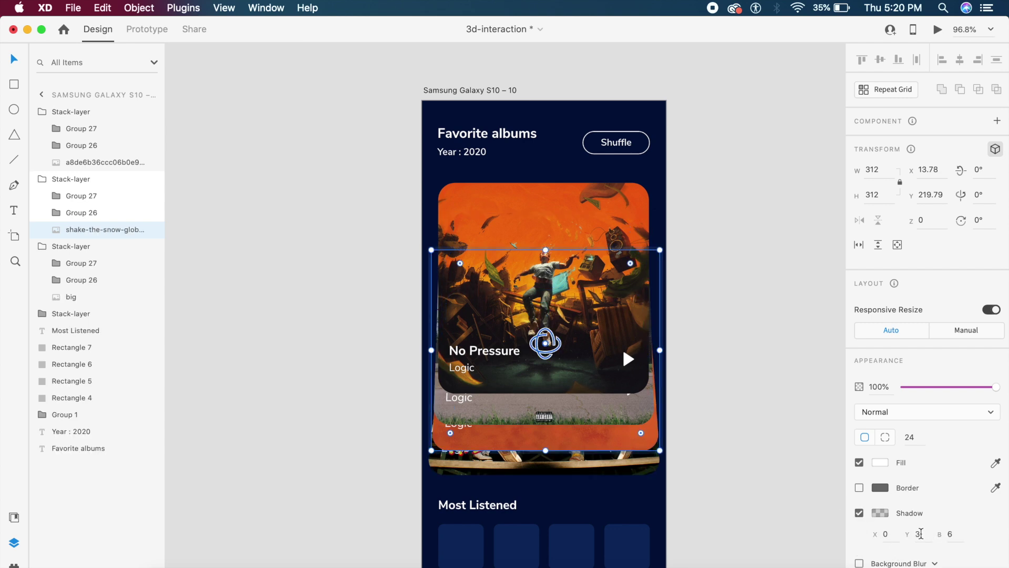
text(12)
key(Tab)
text(24)
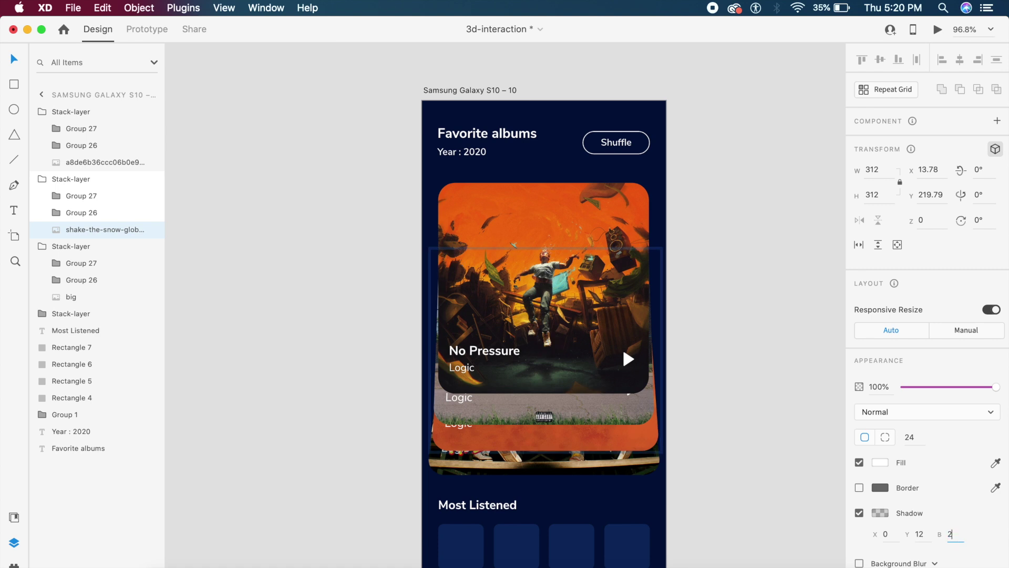
Lower the black shadow's opacity to 25%, then select artboard Samsung Galaxy S10 – 10.
click(880, 513)
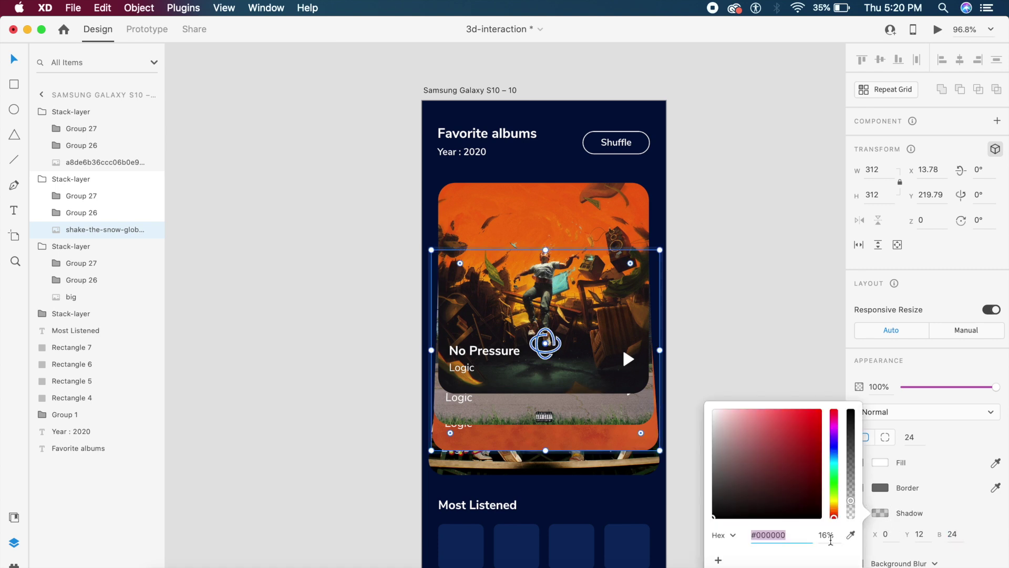
click(826, 535)
text(20)
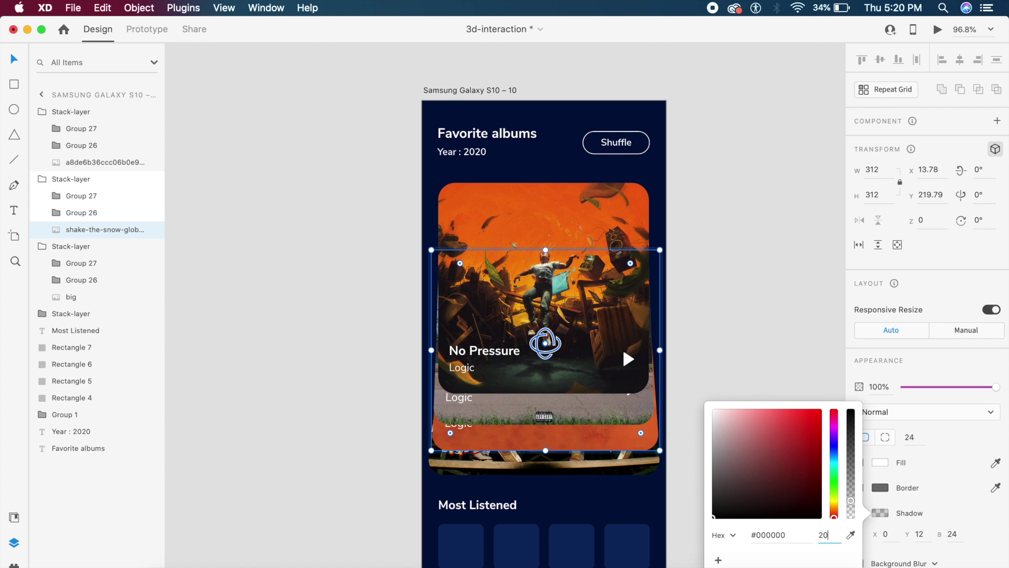
click(725, 340)
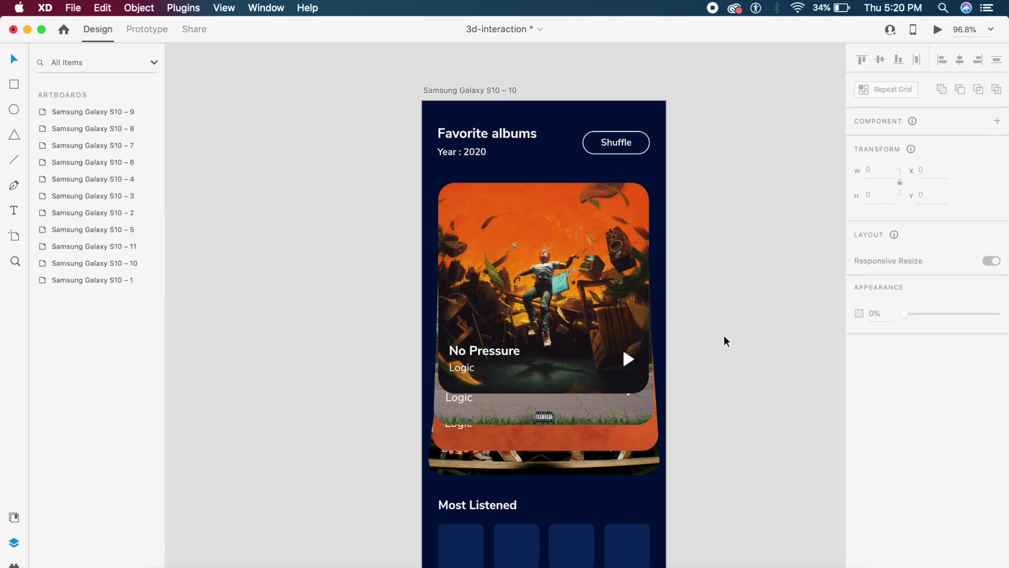
click(583, 420)
click(751, 484)
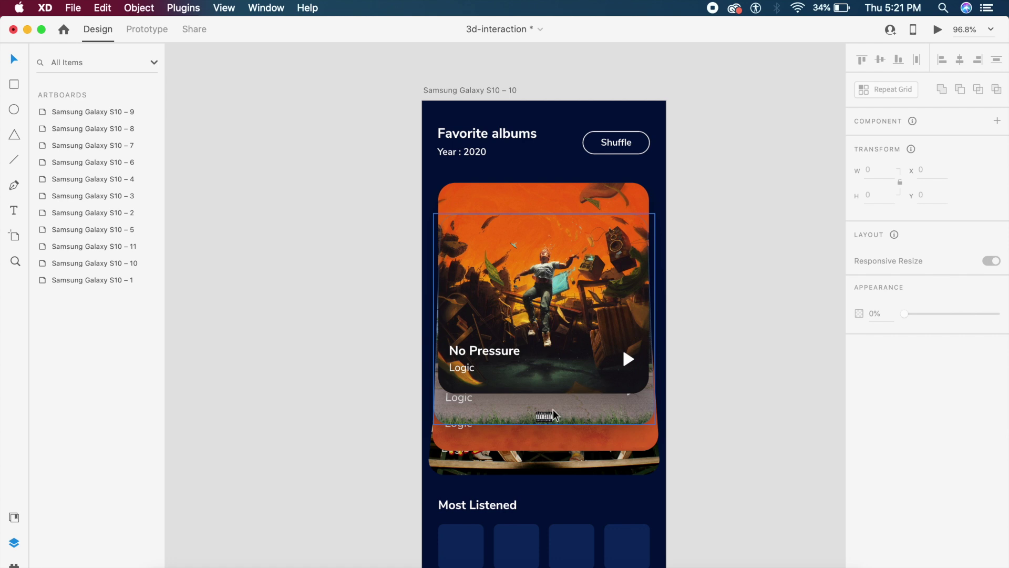
scroll(606, 412, down, 2)
click(500, 130)
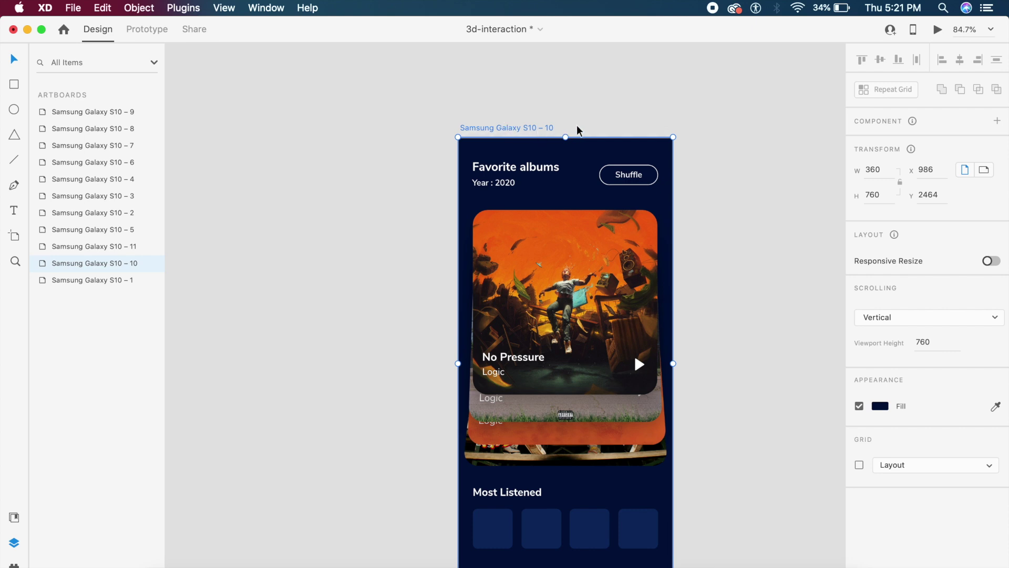
Duplicate artboard S10 – 10 with Cmd+D and select the copy's top album card.
key(super+d)
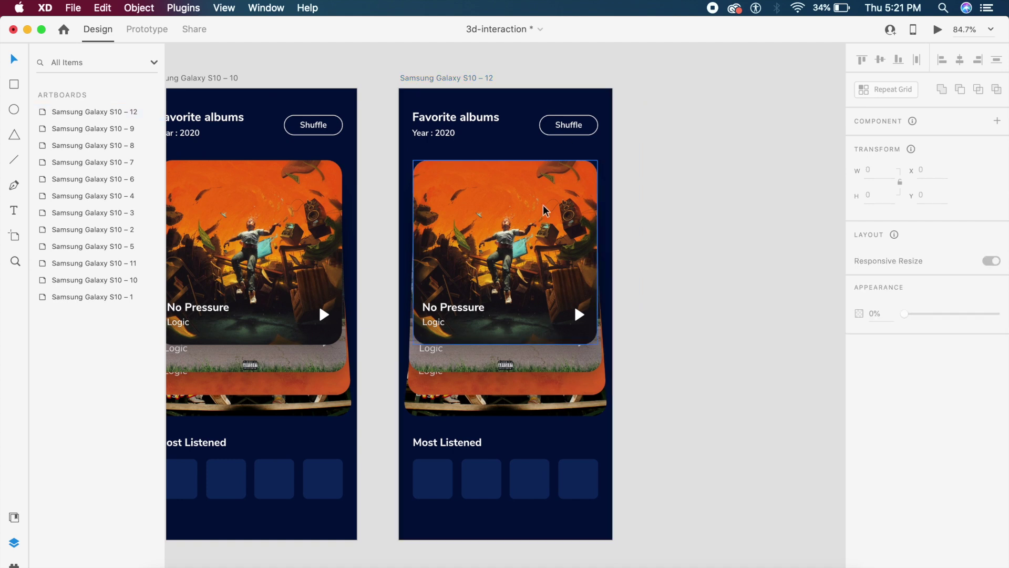
click(480, 224)
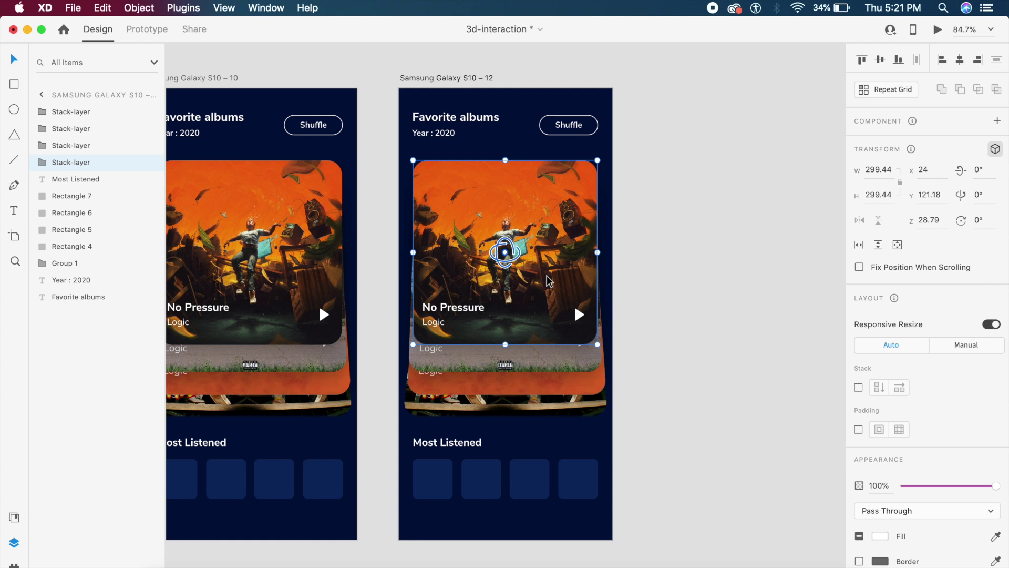
Tilt the top album card and the three stacked cards behind it back 60° on X.
click(675, 223)
click(553, 225)
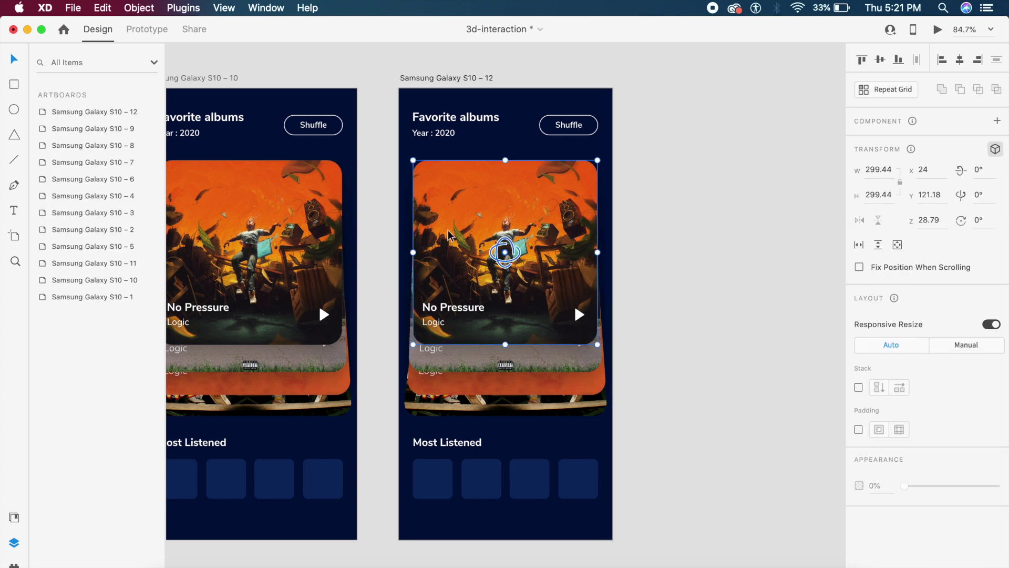
click(979, 171)
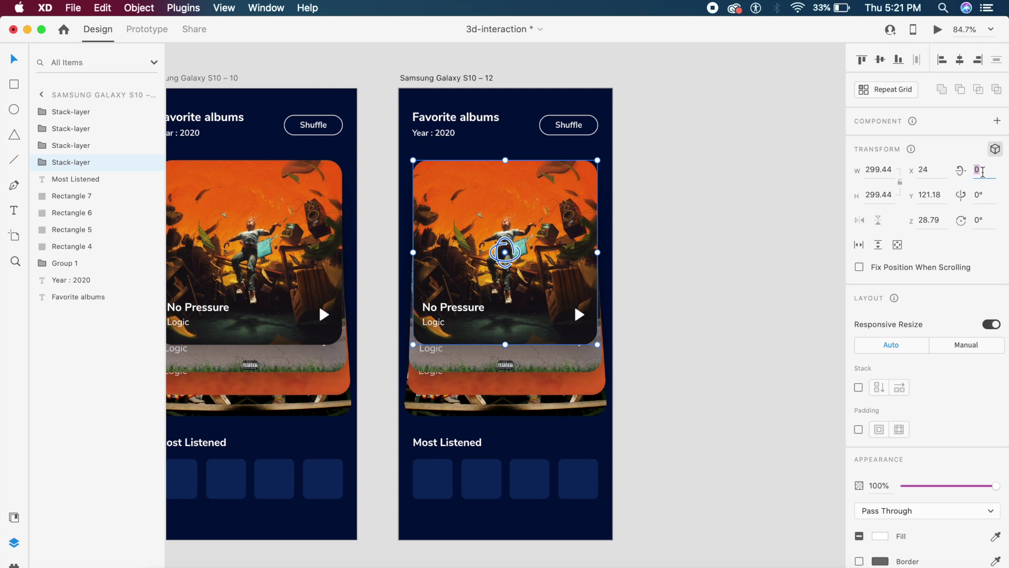
text(6)
key(Return)
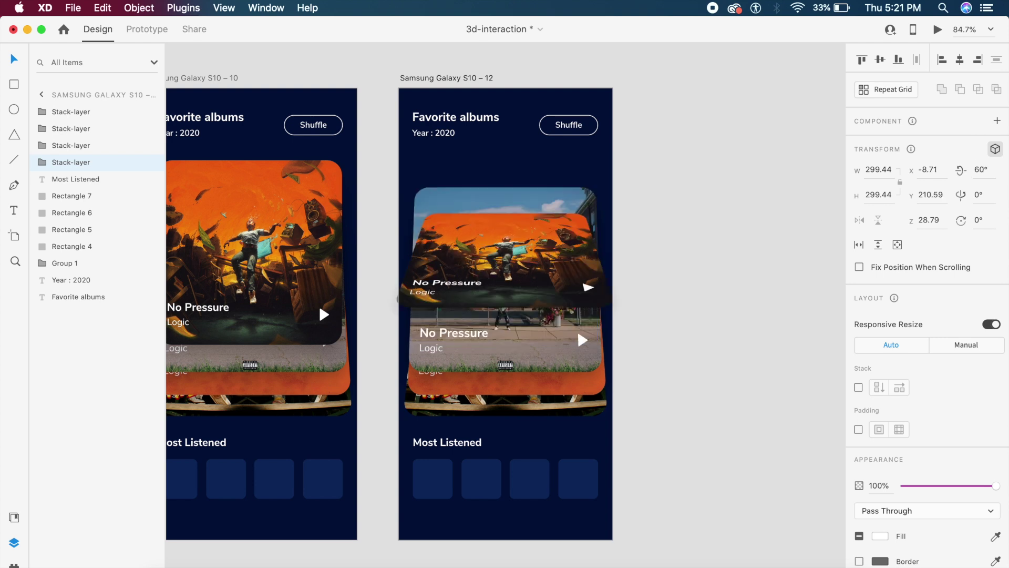
click(769, 231)
click(552, 197)
shift+click(578, 399)
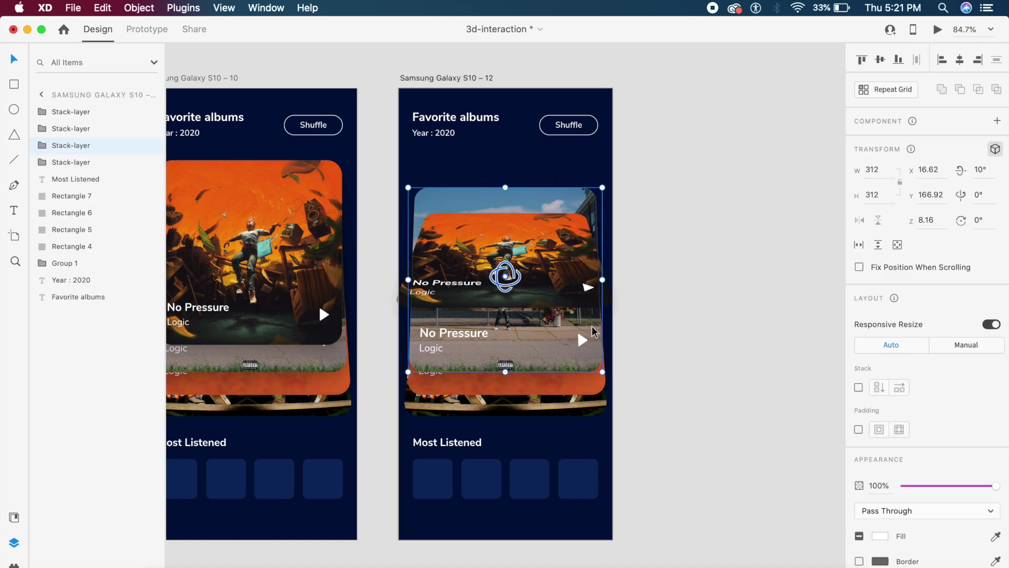
shift+click(578, 414)
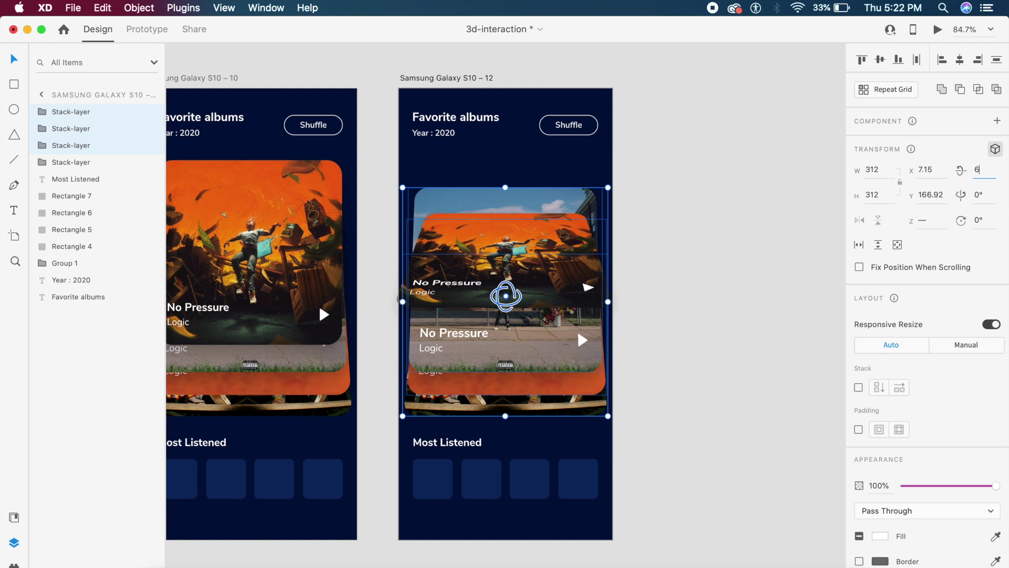
text(60)
key(Return)
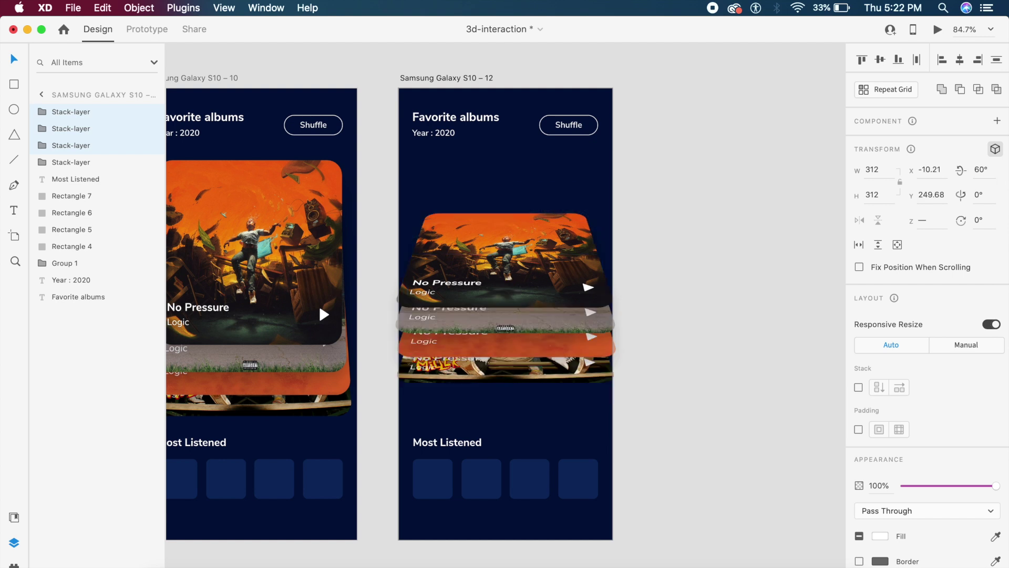
click(632, 349)
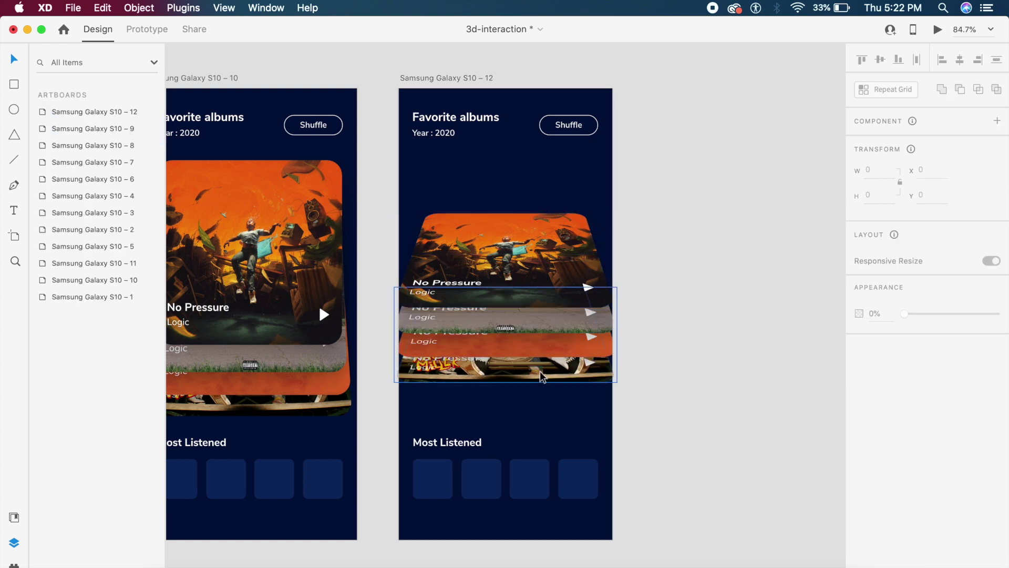
Nudge one stacked album card upward with Shift+Up.
click(616, 330)
scroll(614, 329, left, 2)
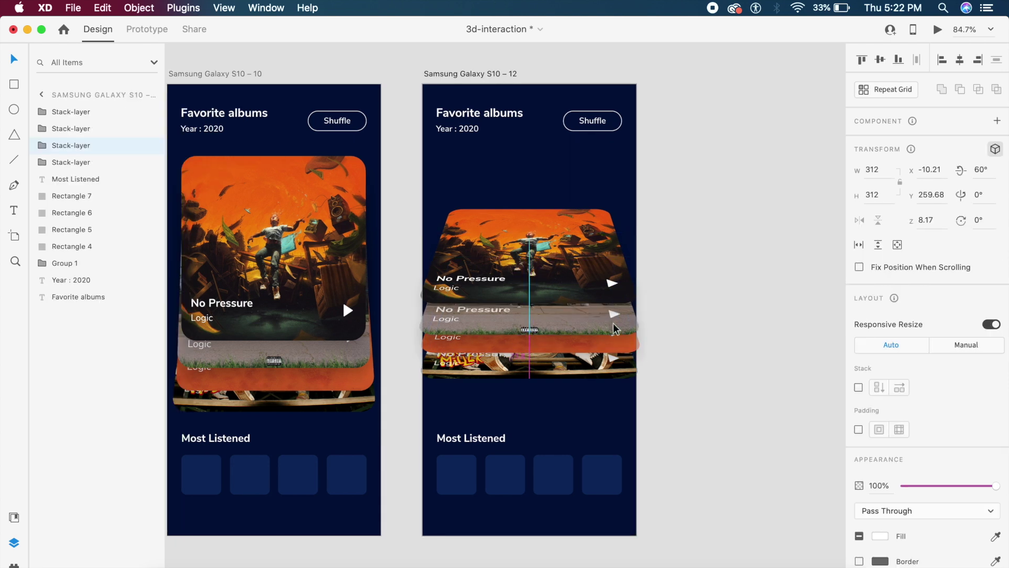
key(shift+Up)
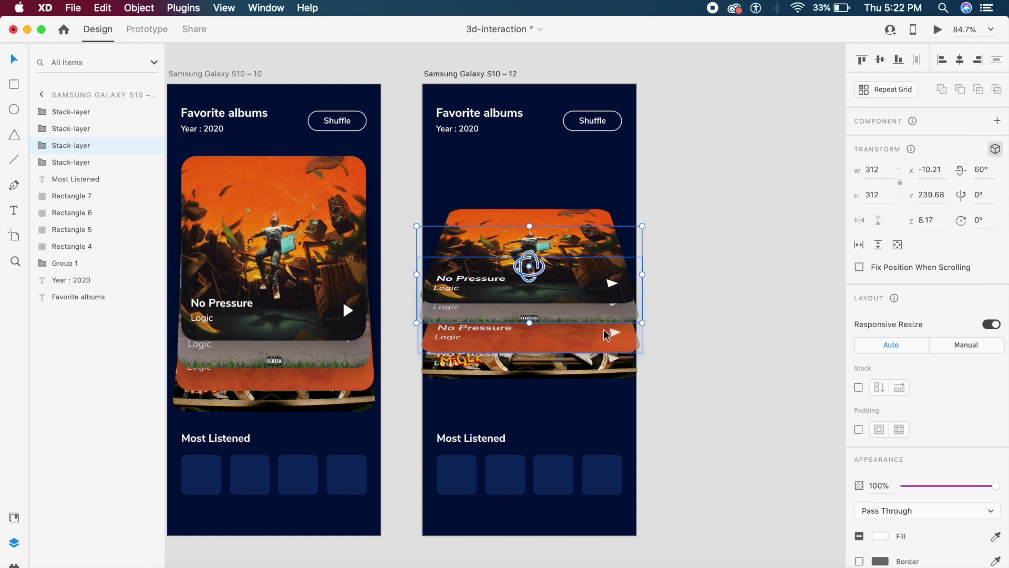
click(794, 373)
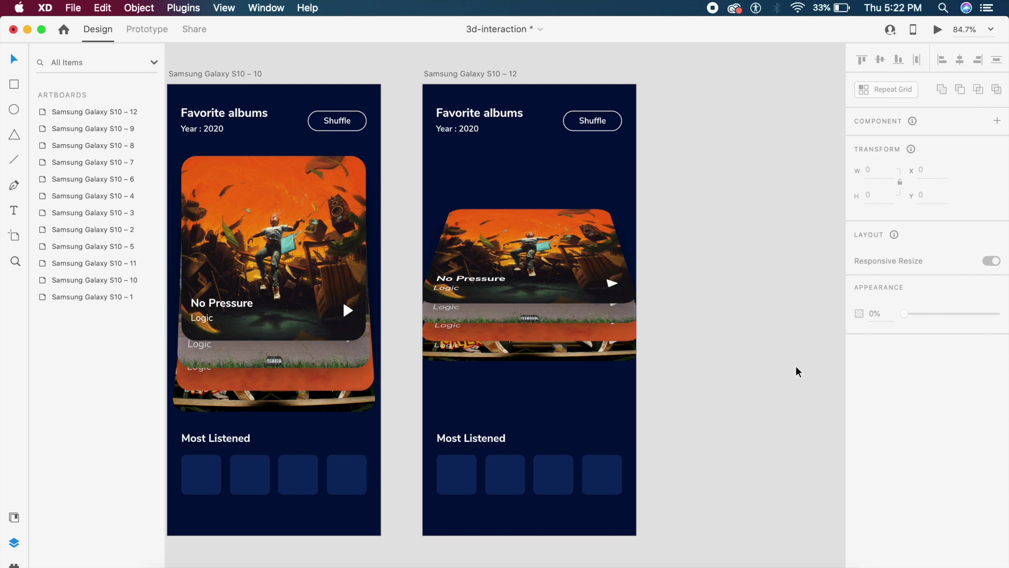
Duplicate artboard S10 – 12 as S10 – 13 and lift the KIDS card forward to Z 46.85.
click(479, 74)
key(cmd+d)
key(Escape)
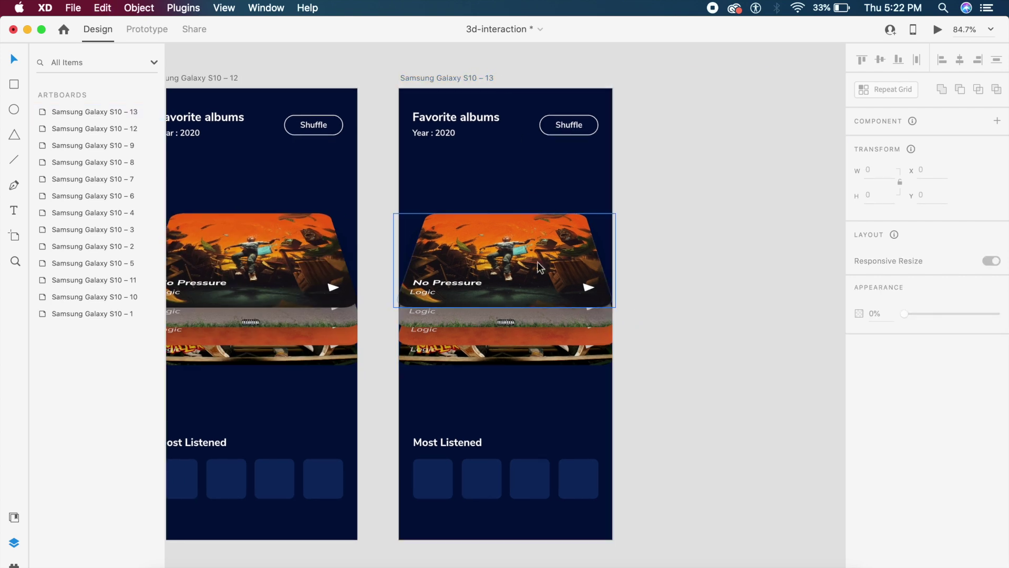
click(556, 356)
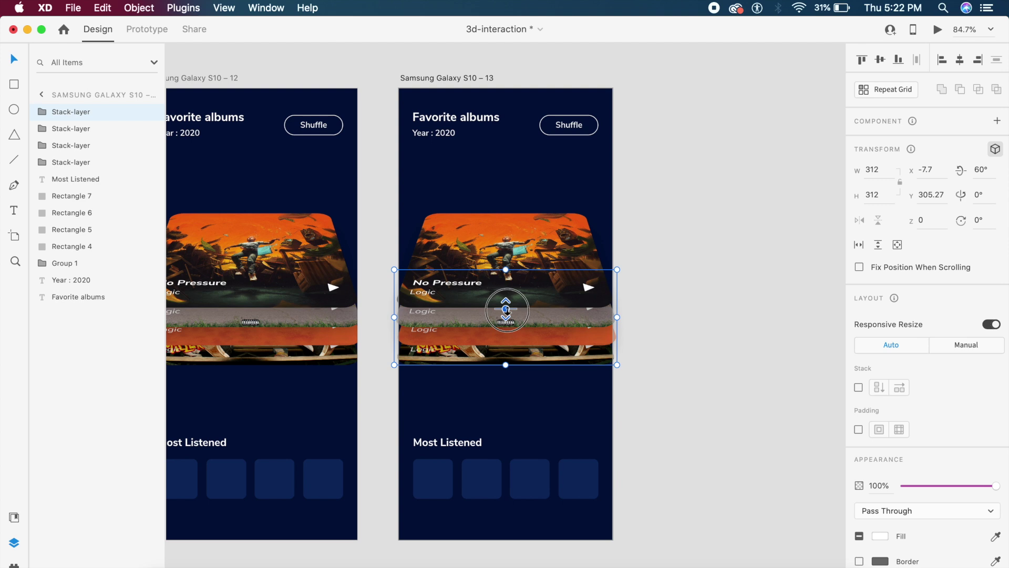
drag(506, 309, 547, 264)
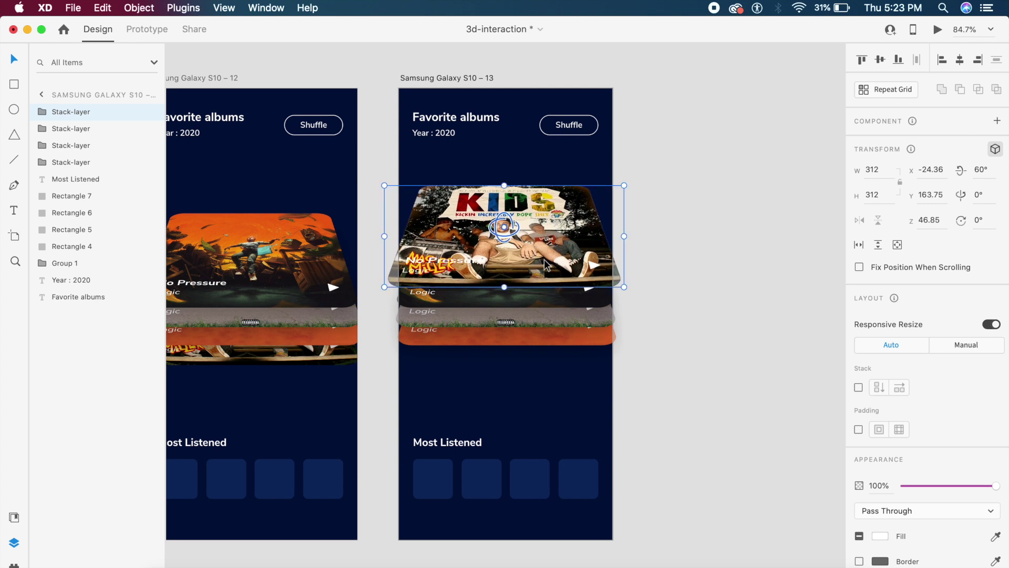
Shift the three lower stacked cards down slightly.
key(Escape)
click(565, 322)
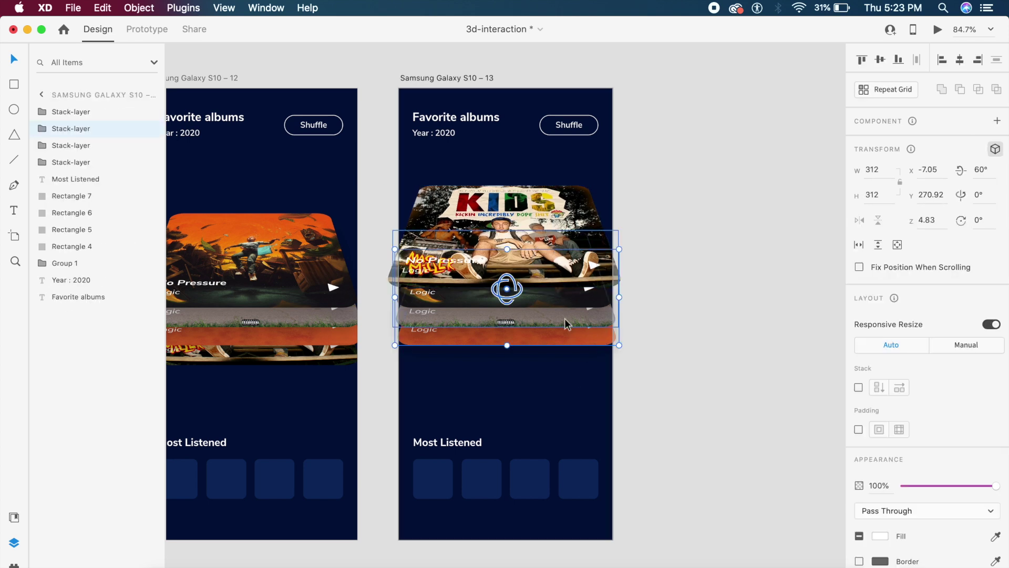
shift+click(570, 315)
shift+click(577, 304)
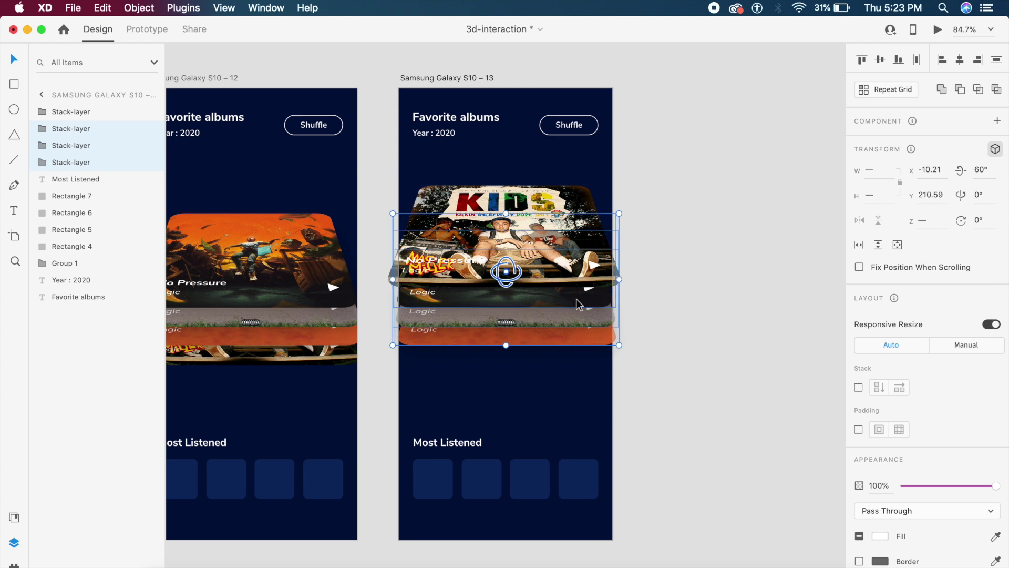
key(shift+Down)
key(shift+Down)
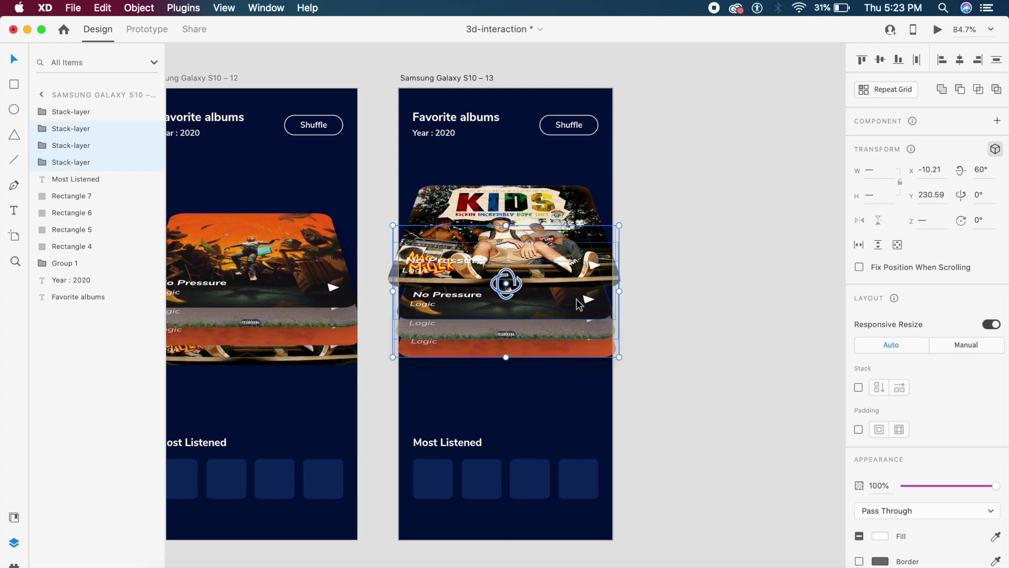
drag(578, 303, 578, 310)
Reposition the KIDS card so it stands clear above the stack.
click(573, 235)
drag(572, 236, 547, 244)
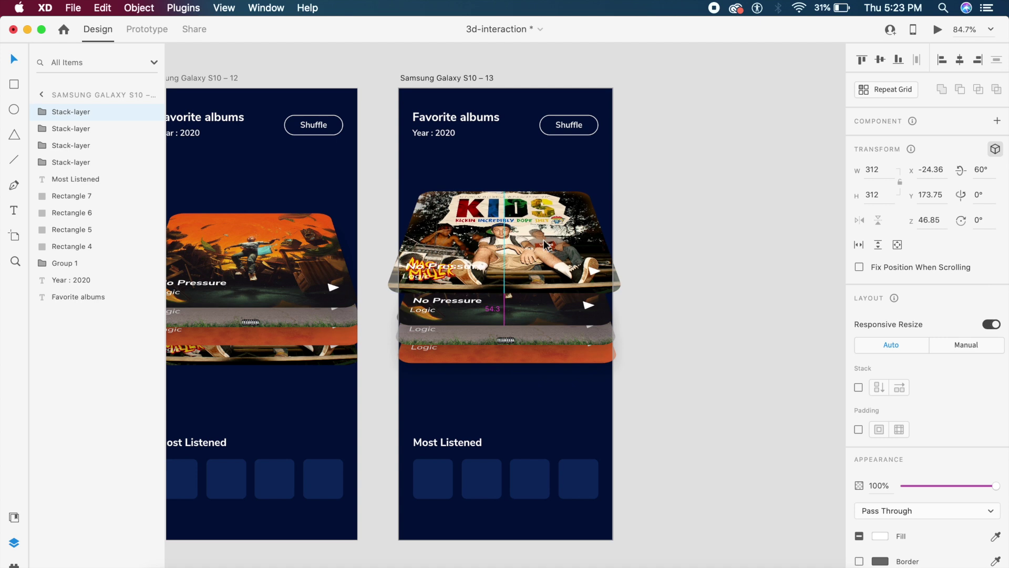
key(shift+Down)
key(shift+Down)
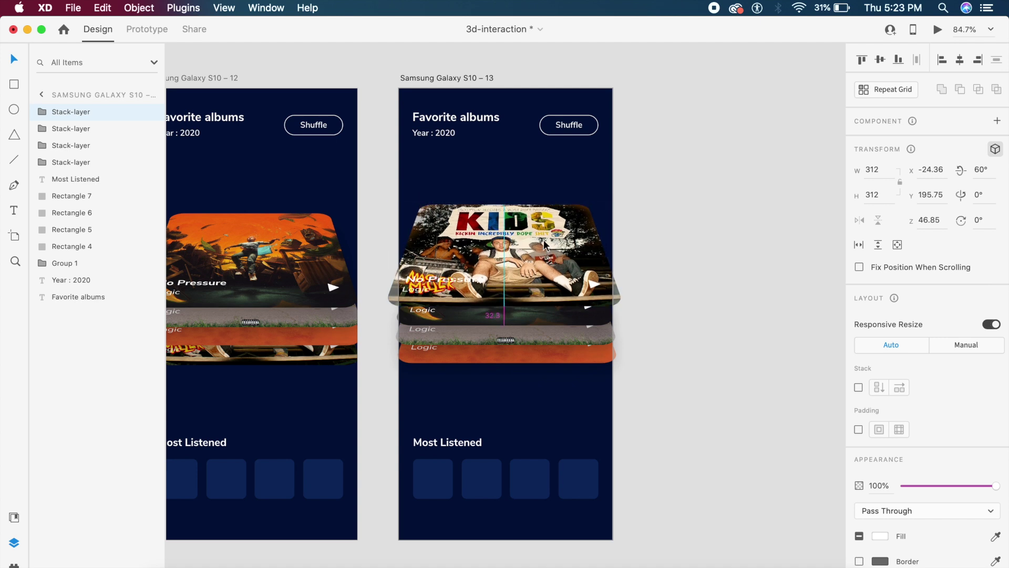
click(715, 242)
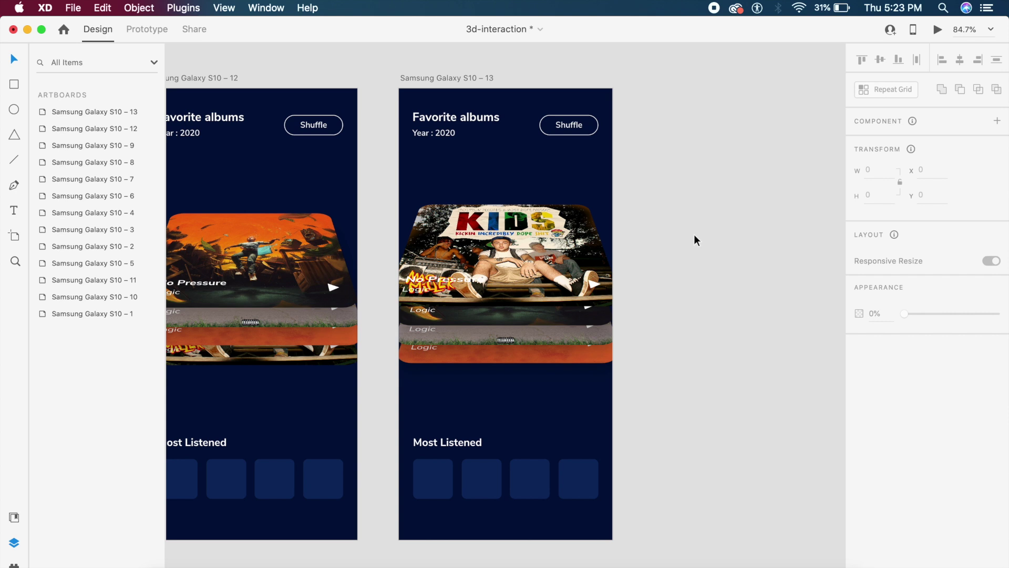
Duplicate S10 – 13 as S10 – 14, set the KIDS card rotation to 0 and resize it square.
click(463, 78)
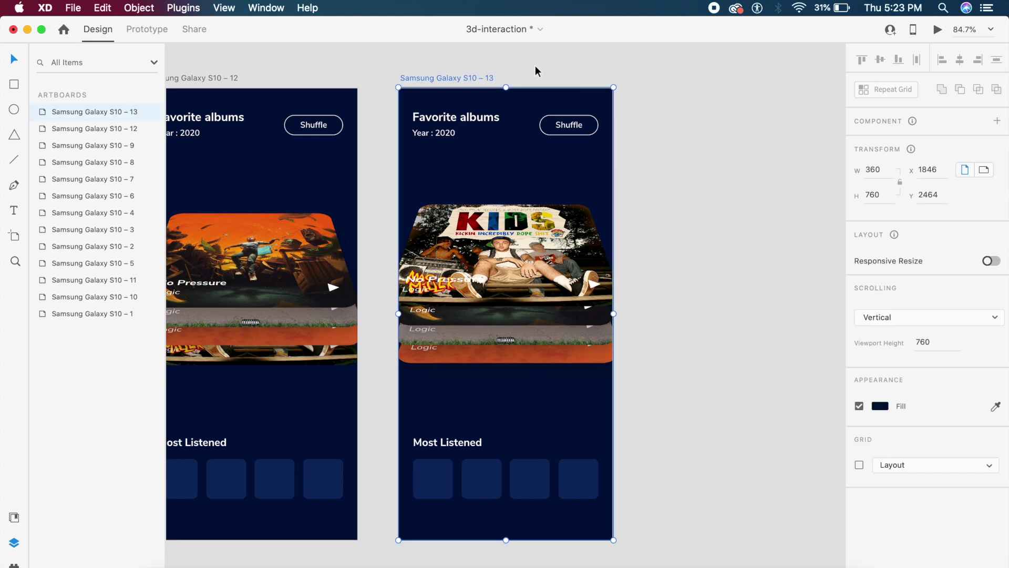
key(super+d)
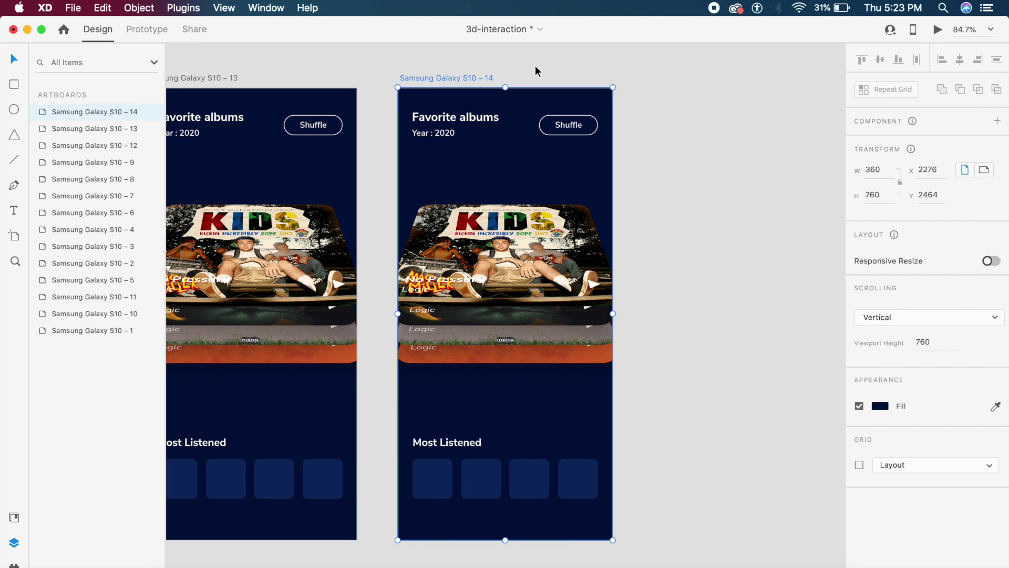
click(578, 237)
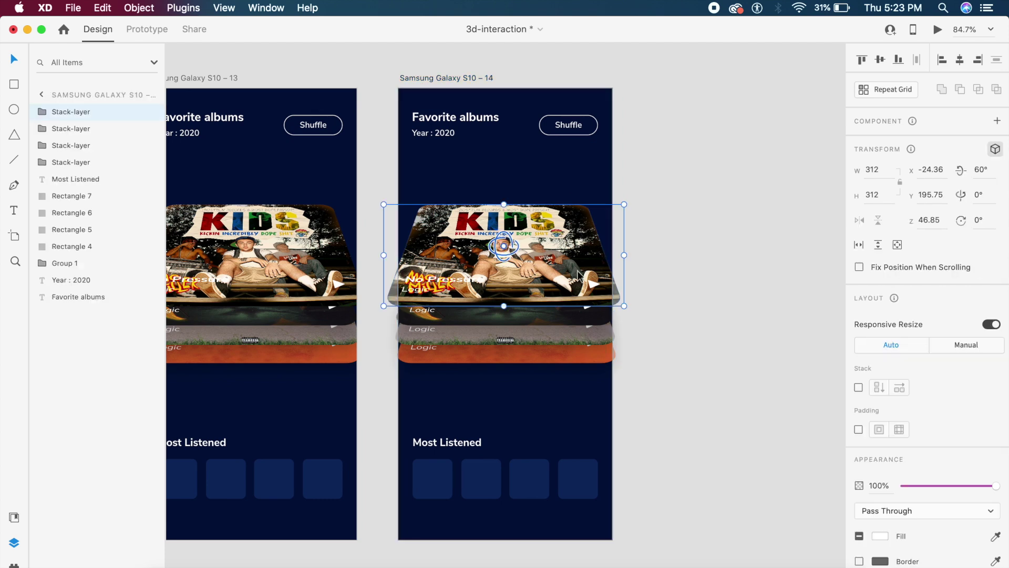
click(987, 171)
key(BackSpace)
key(Return)
click(457, 251)
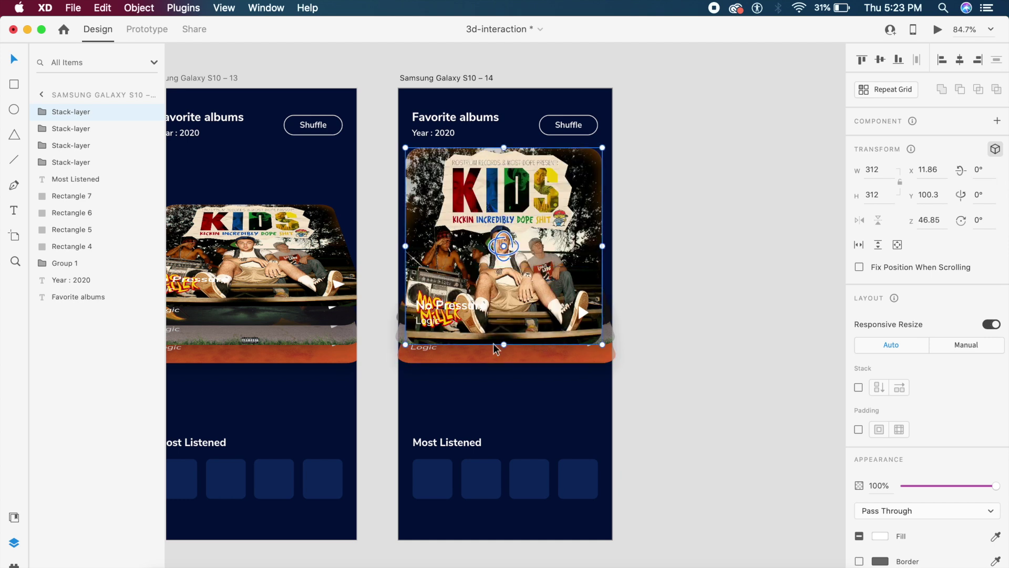
drag(506, 346, 508, 330)
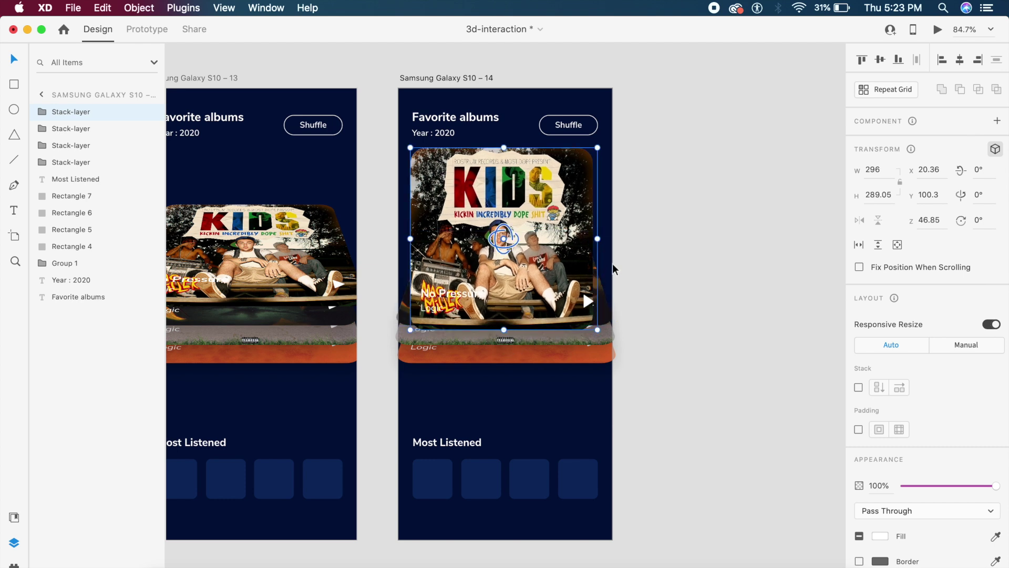
drag(607, 230, 497, 220)
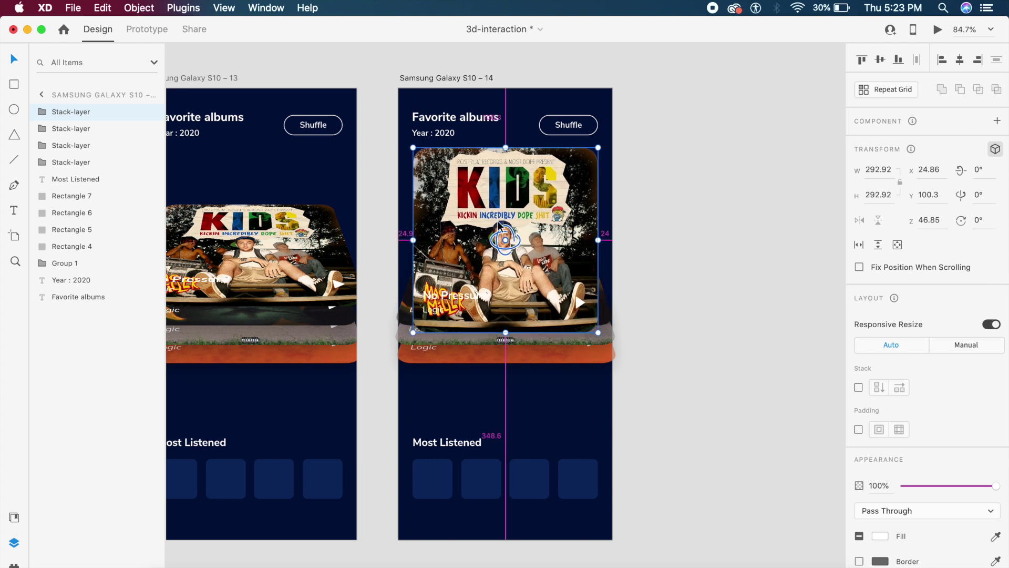
Tilt the card behind the KIDS card to 10° on the X axis.
click(607, 295)
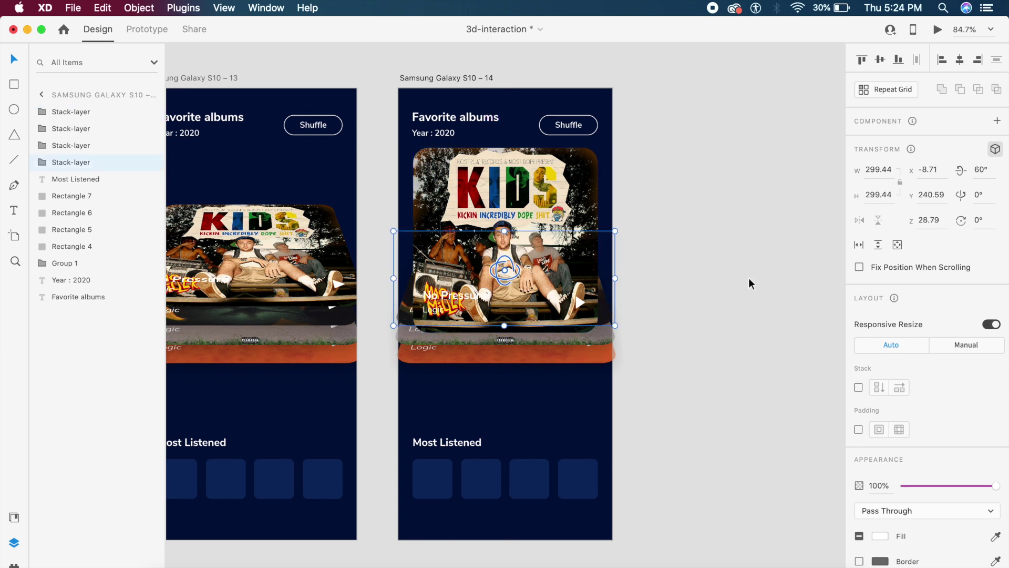
click(988, 174)
text(10)
key(Return)
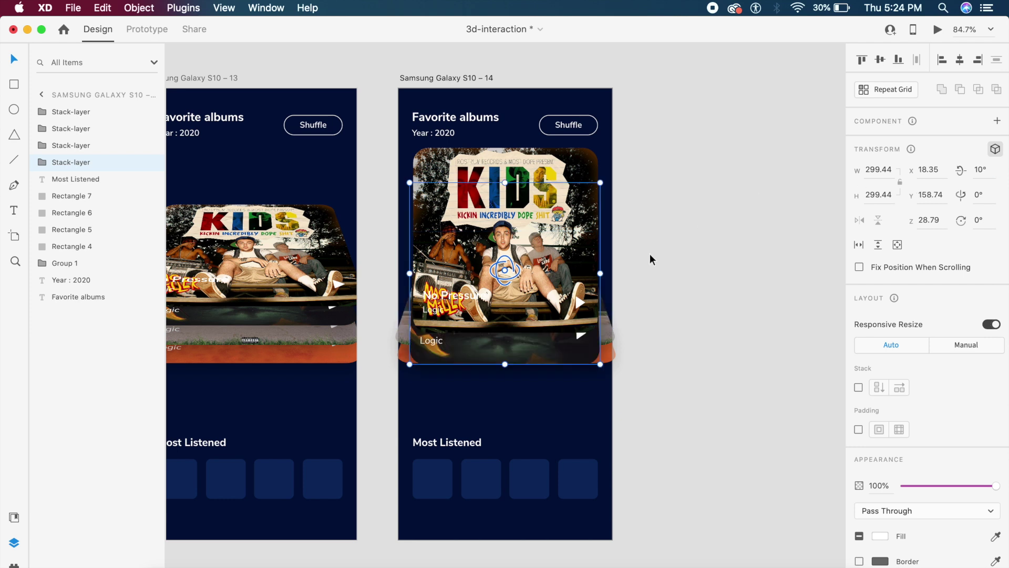
click(561, 348)
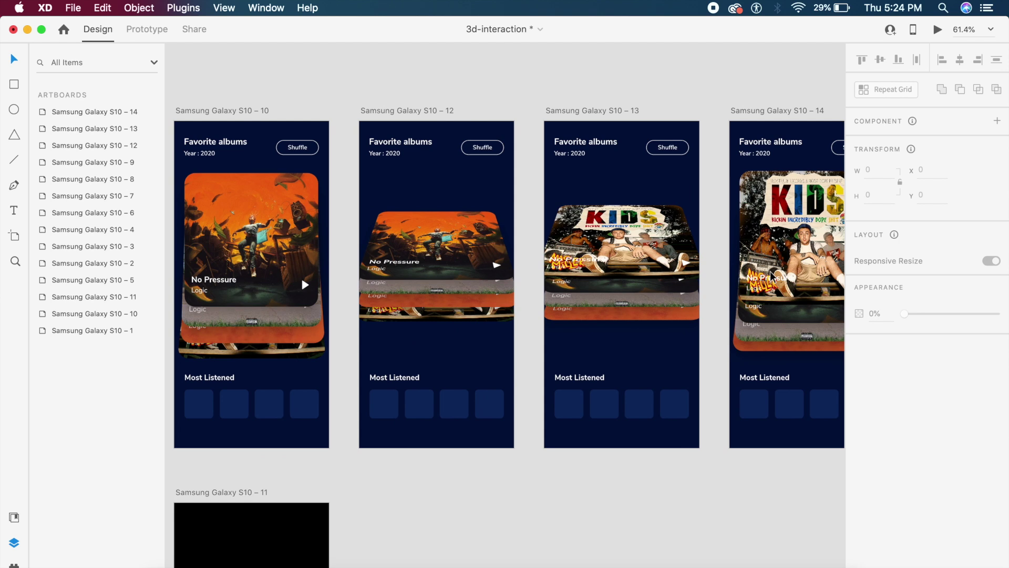
scroll(772, 276, left, 2)
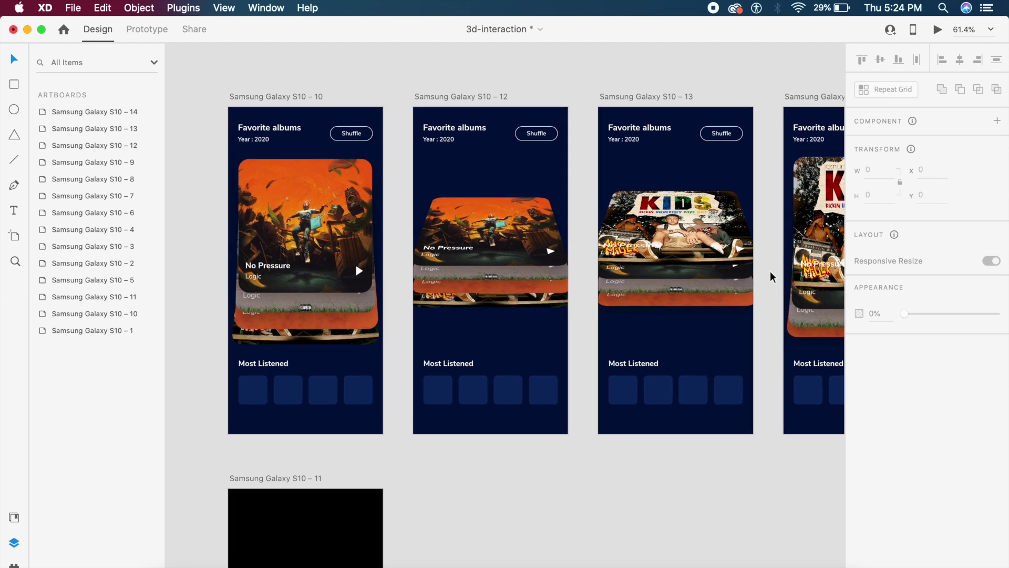
Link the top album card on S10 – 10 to S10 – 12 with Drag-triggered Auto-Animate, Ease In-Out.
click(317, 201)
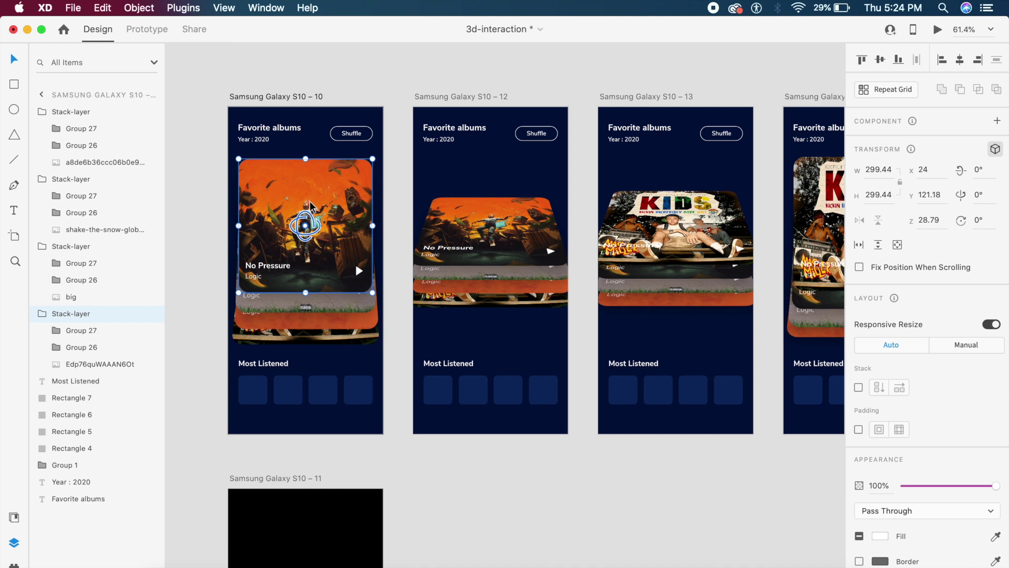
click(147, 31)
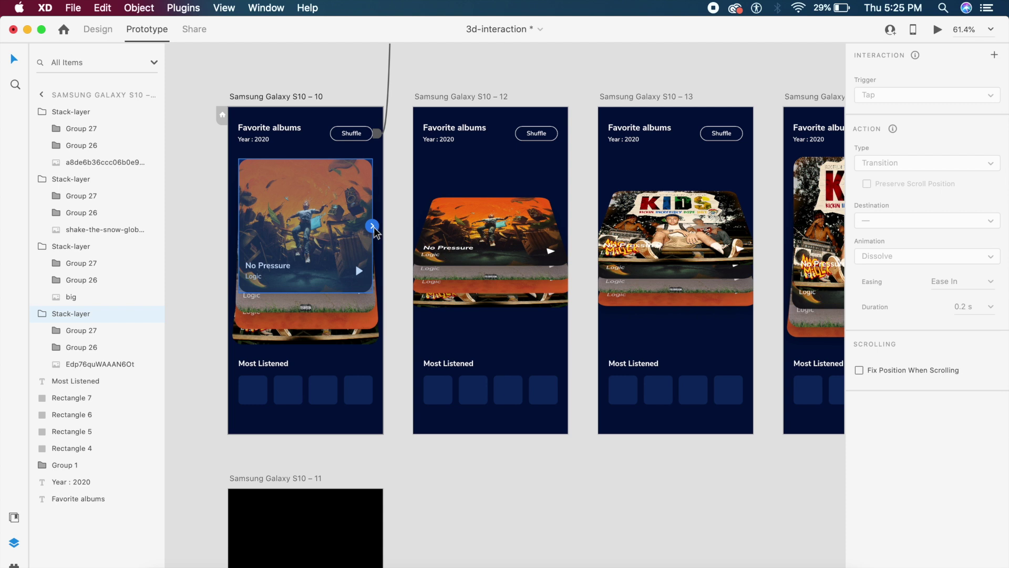
drag(373, 226, 474, 210)
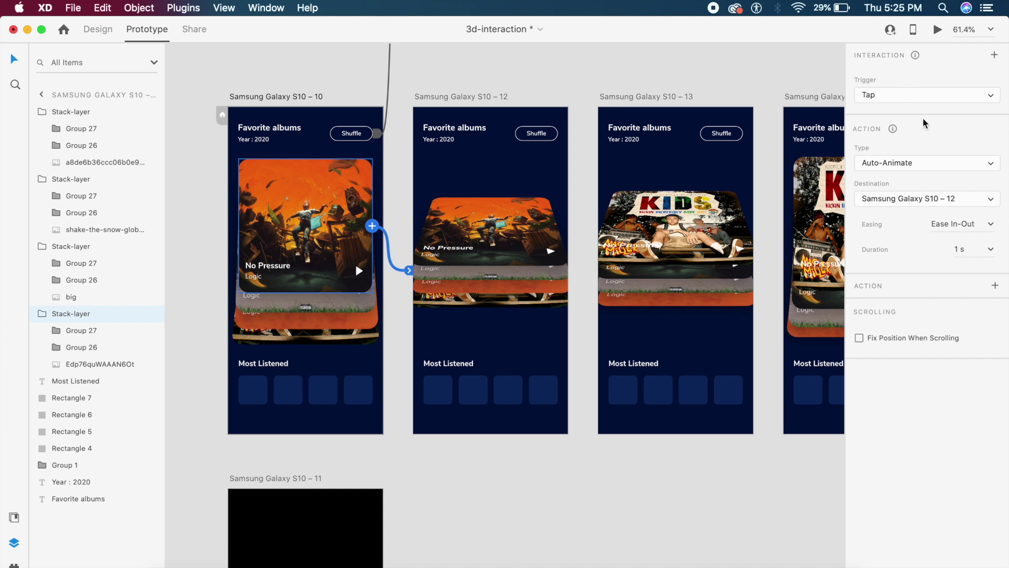
click(949, 97)
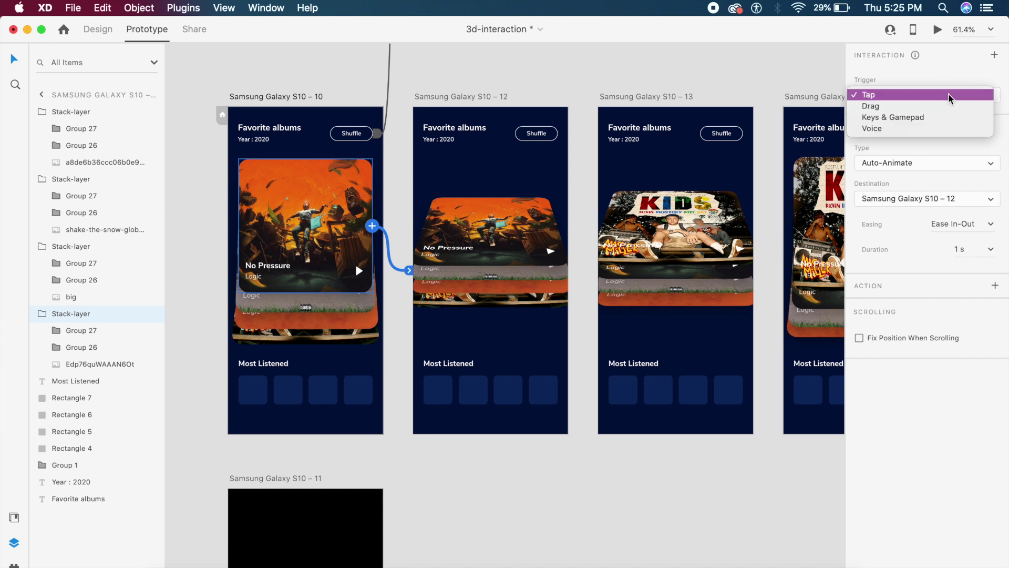
click(908, 105)
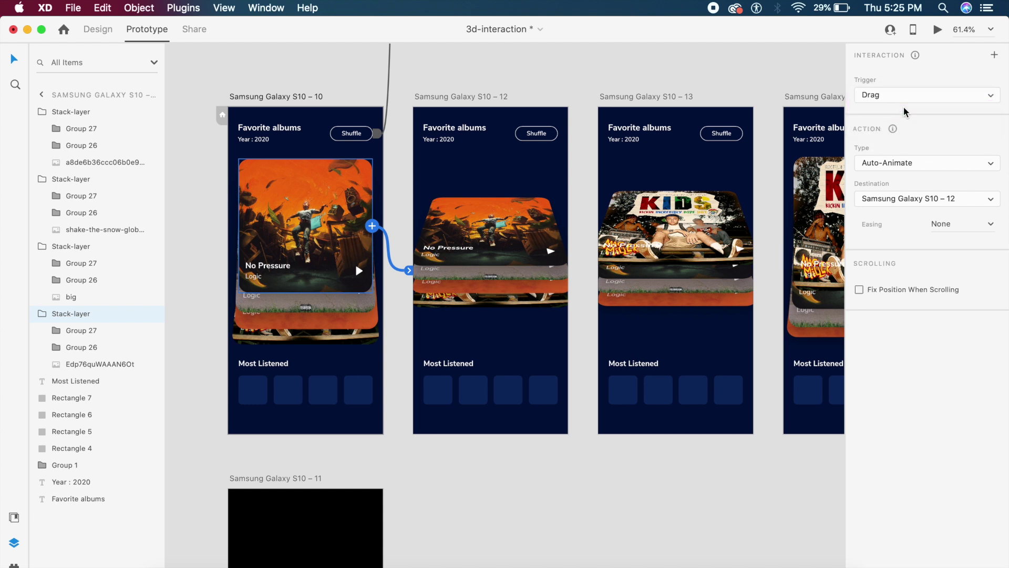
click(922, 169)
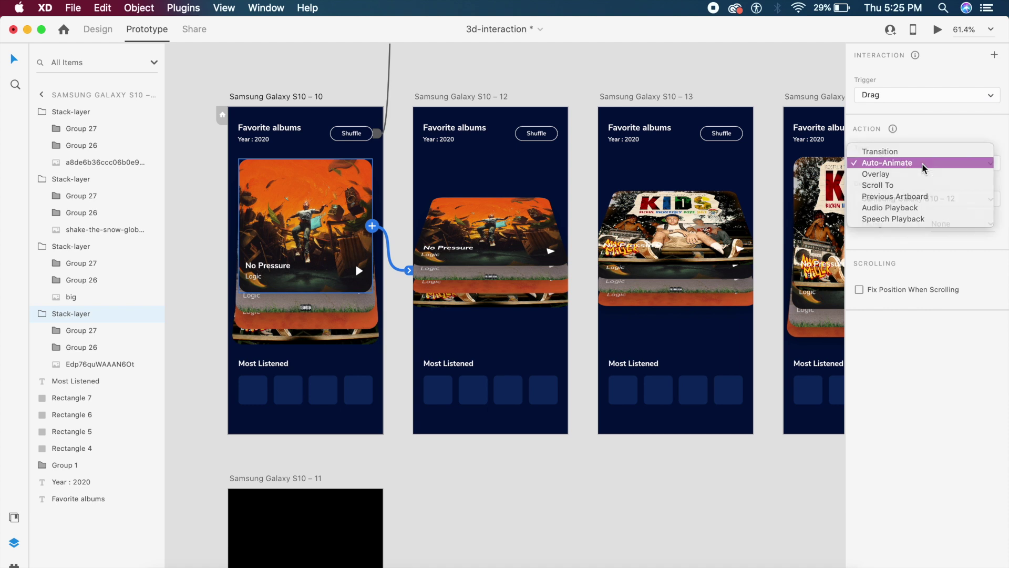
click(924, 167)
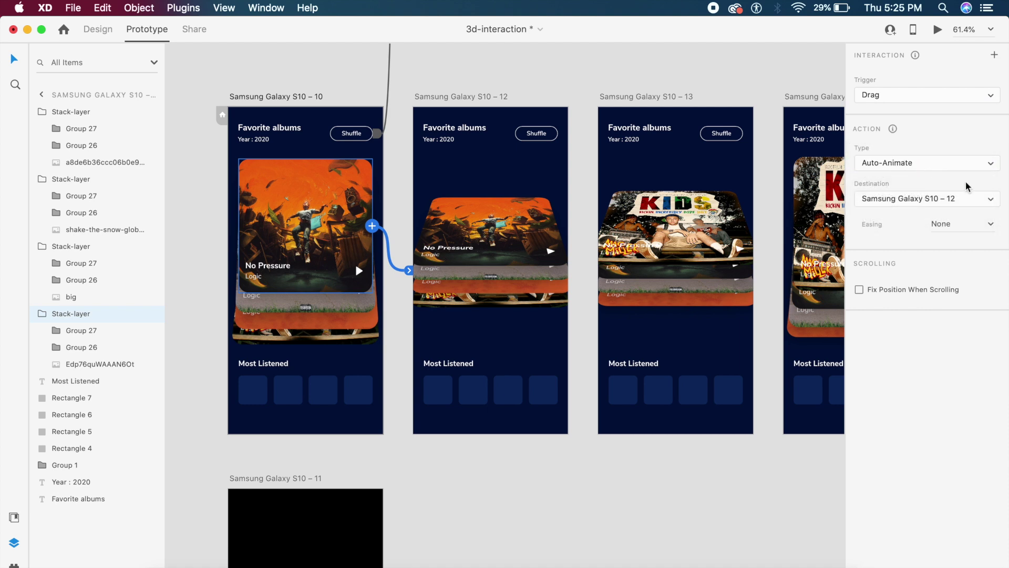
click(992, 225)
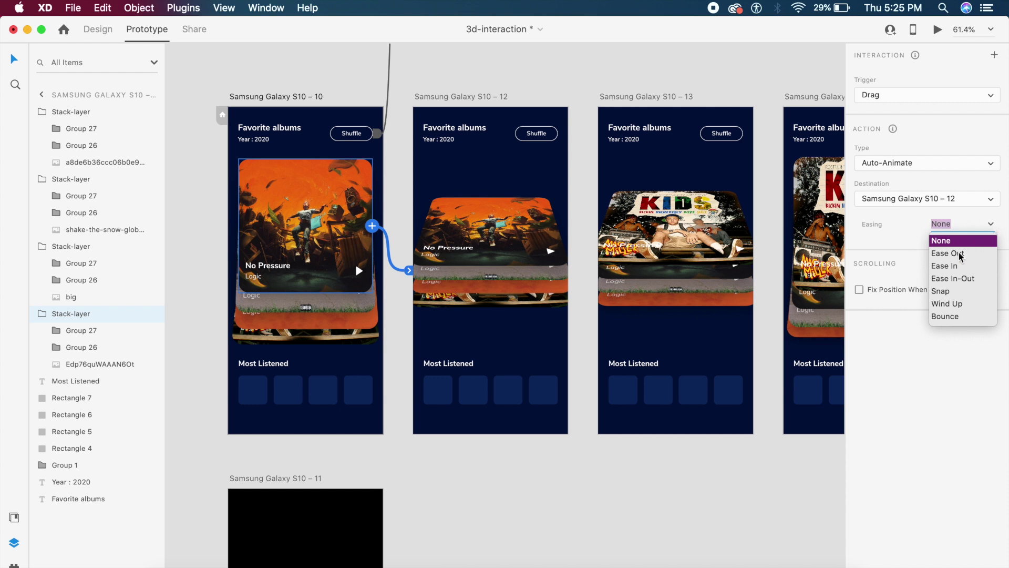
click(953, 278)
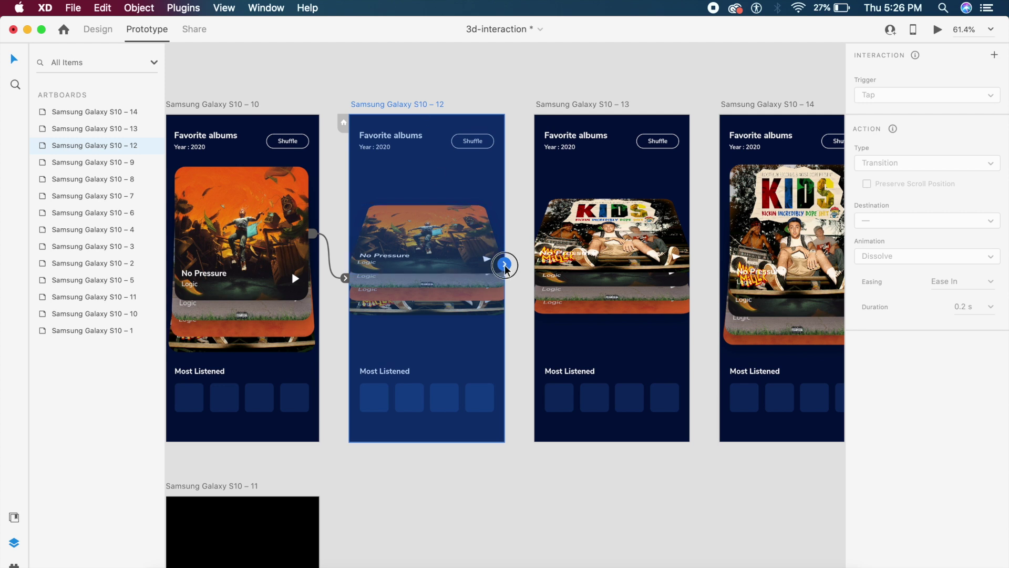
Link artboard S10 – 12 to S10 – 13 with a Time trigger.
drag(504, 263, 625, 225)
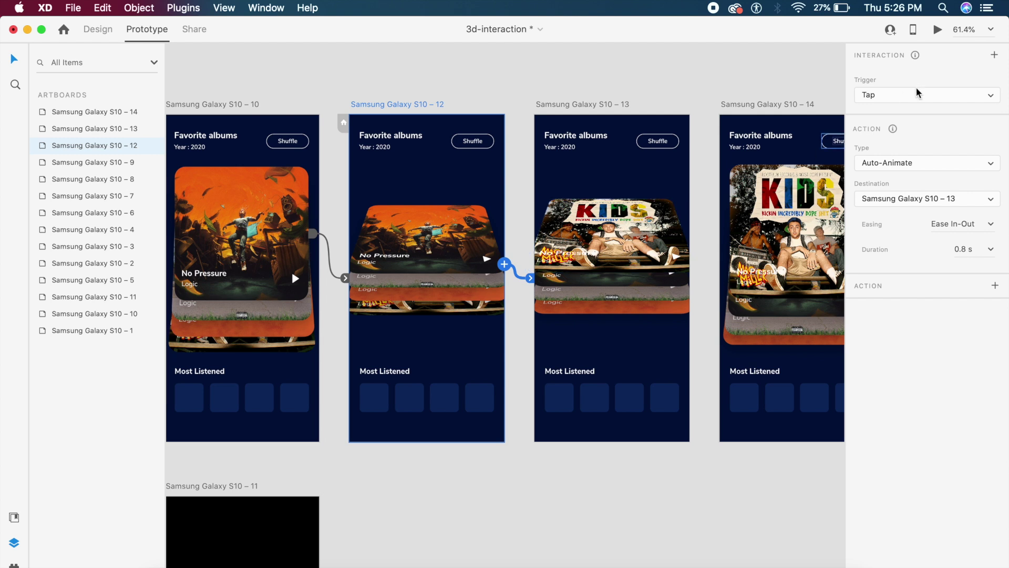
click(935, 93)
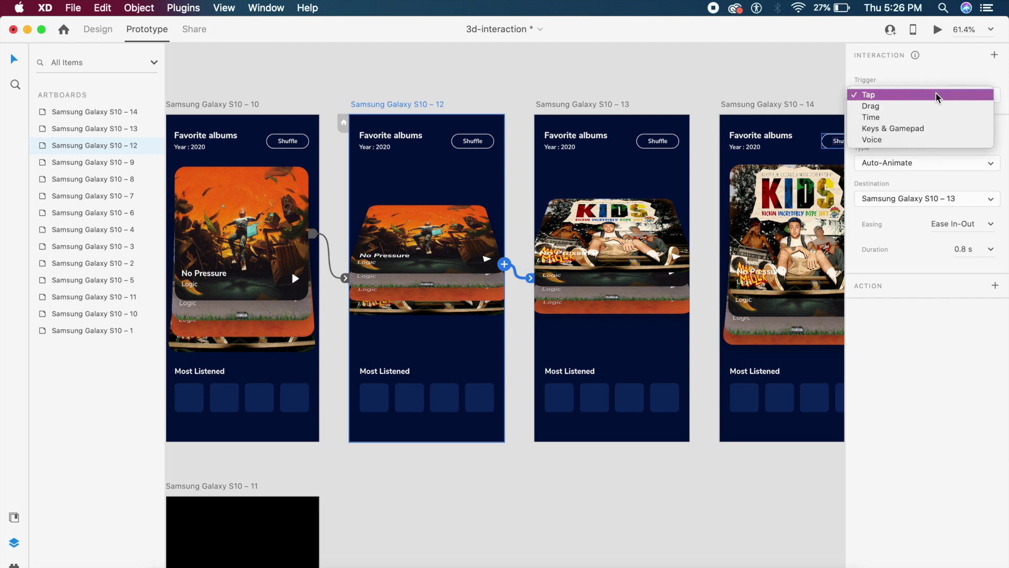
click(892, 118)
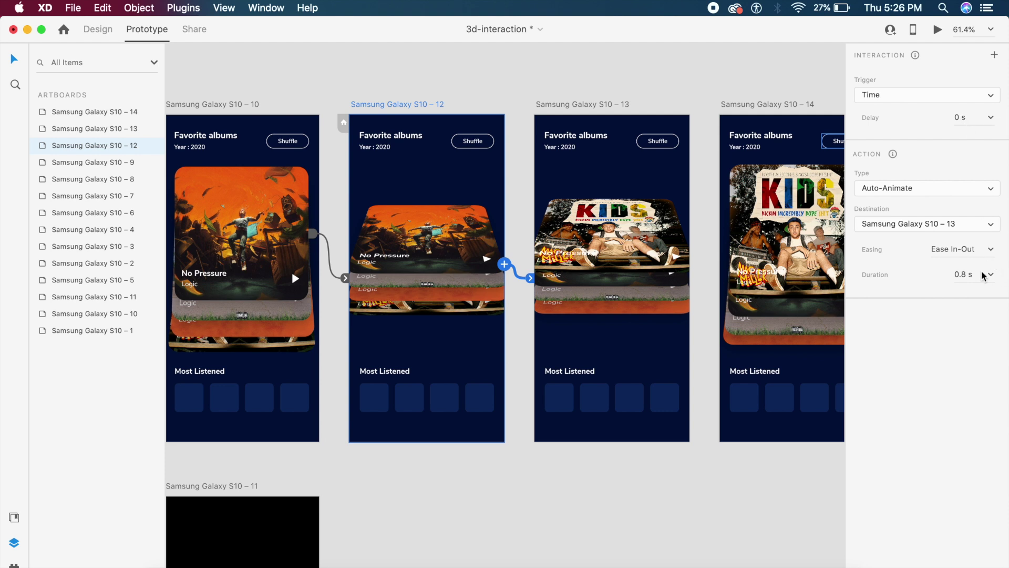
Link artboard S10 – 13 to S10 – 14 with a Time-triggered auto-animate.
click(591, 105)
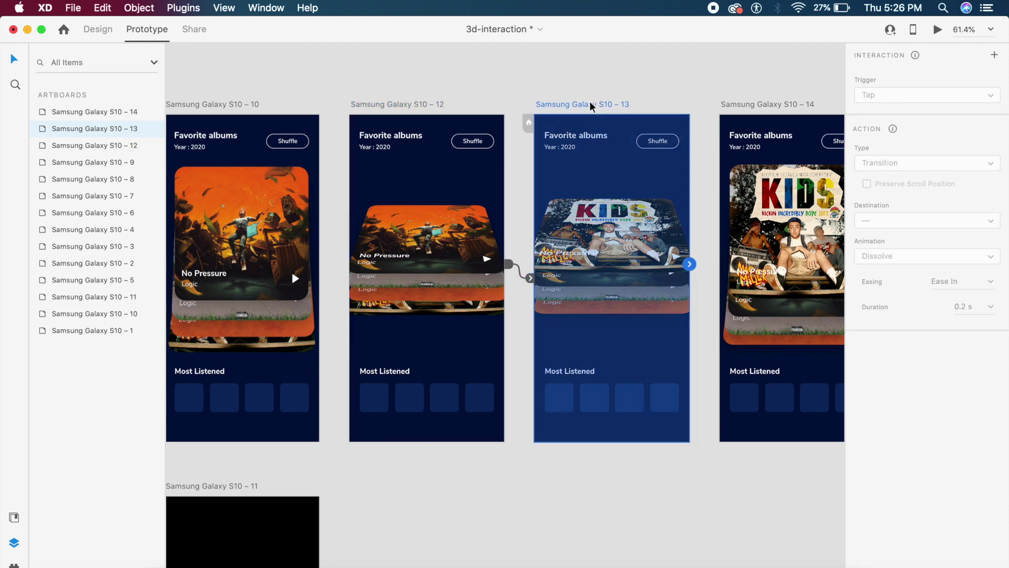
drag(689, 264, 768, 269)
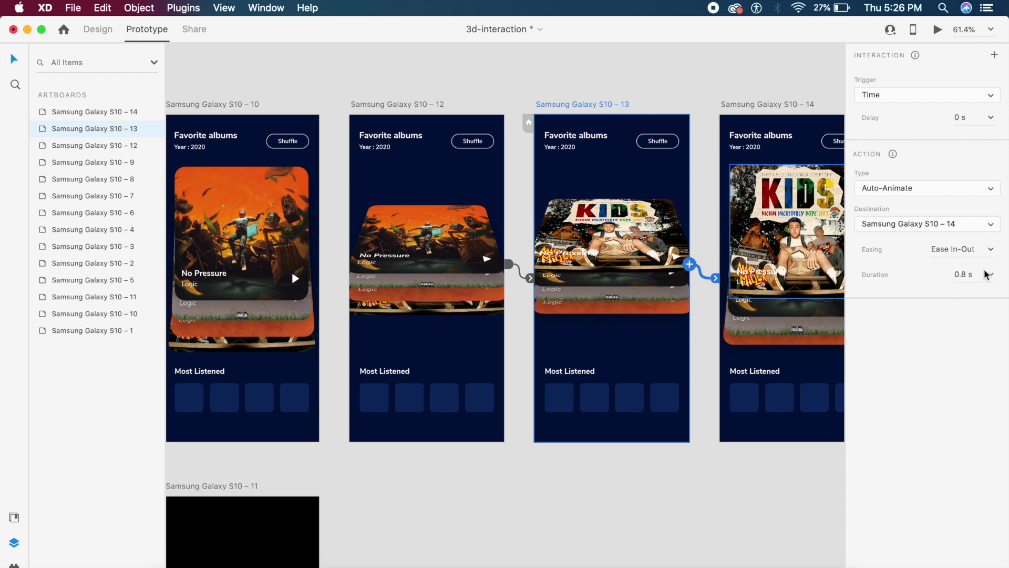
scroll(617, 144, right, 3)
scroll(617, 144, left, 5)
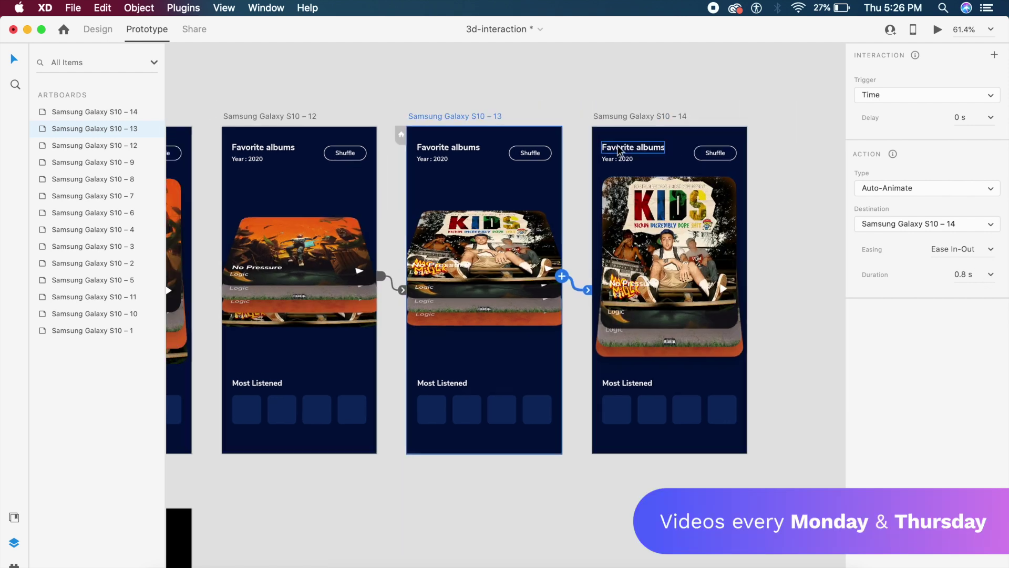
scroll(617, 144, left, 2)
Preview the prototype from artboard S10 – 10 and drag the album card stack.
click(418, 88)
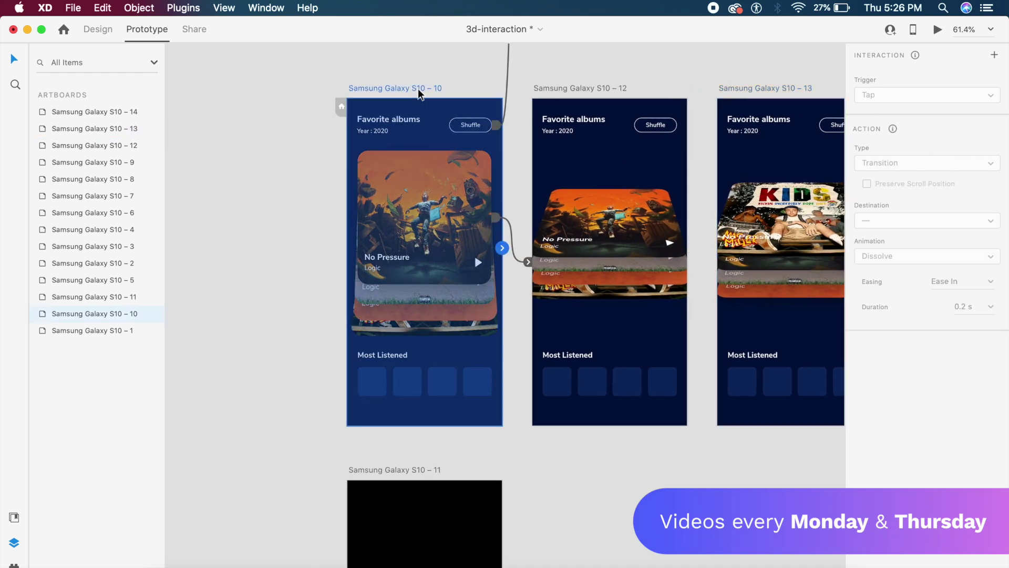
click(938, 32)
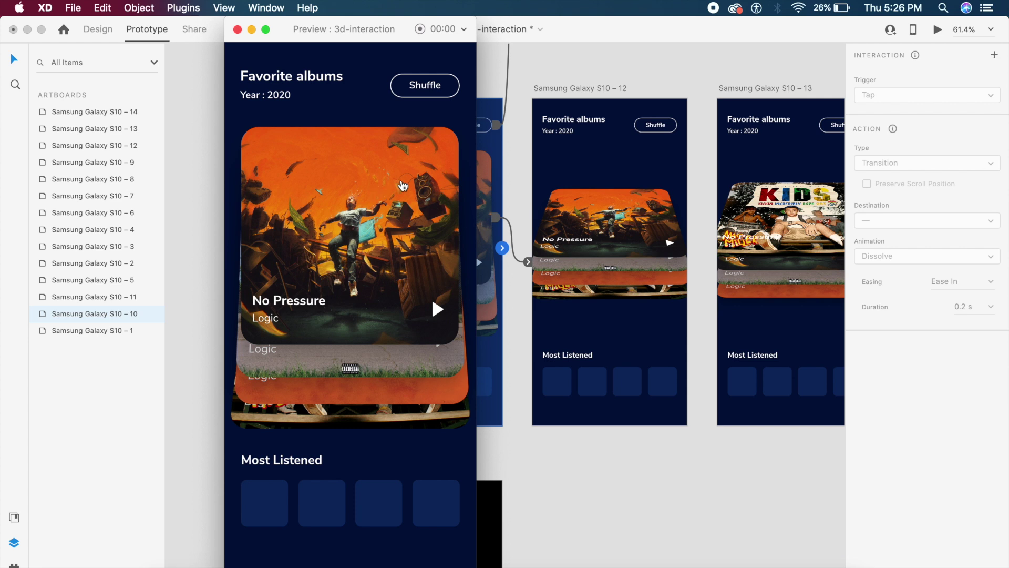
drag(402, 185, 400, 271)
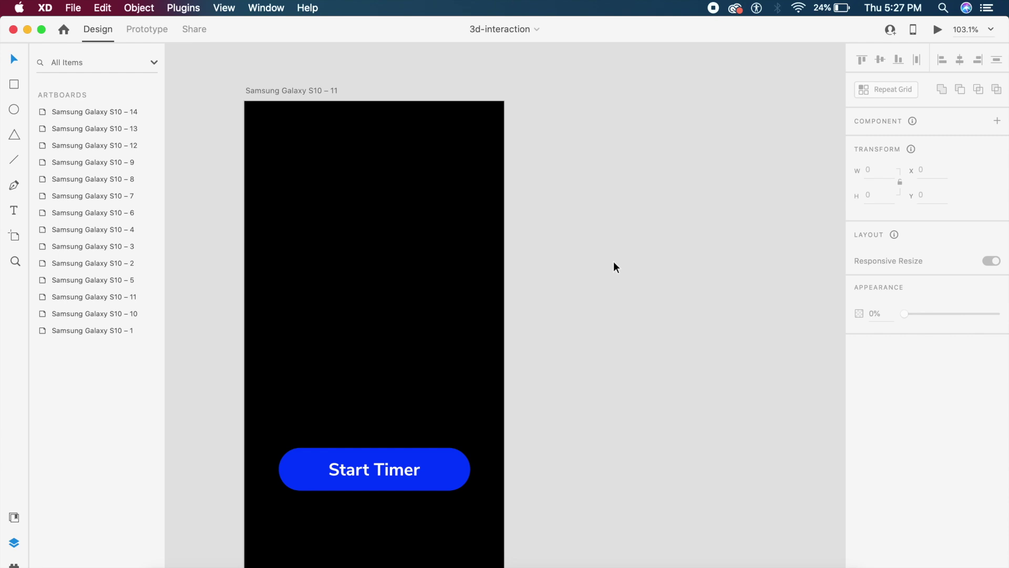
Add a large 00 text box near the top of the Start Timer artboard.
scroll(613, 261, down, 2)
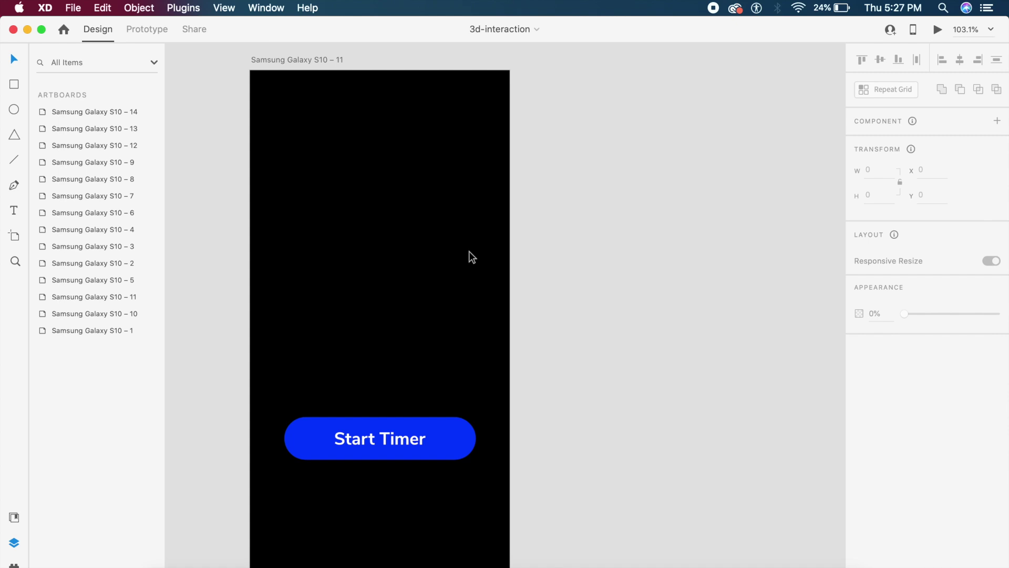
click(327, 292)
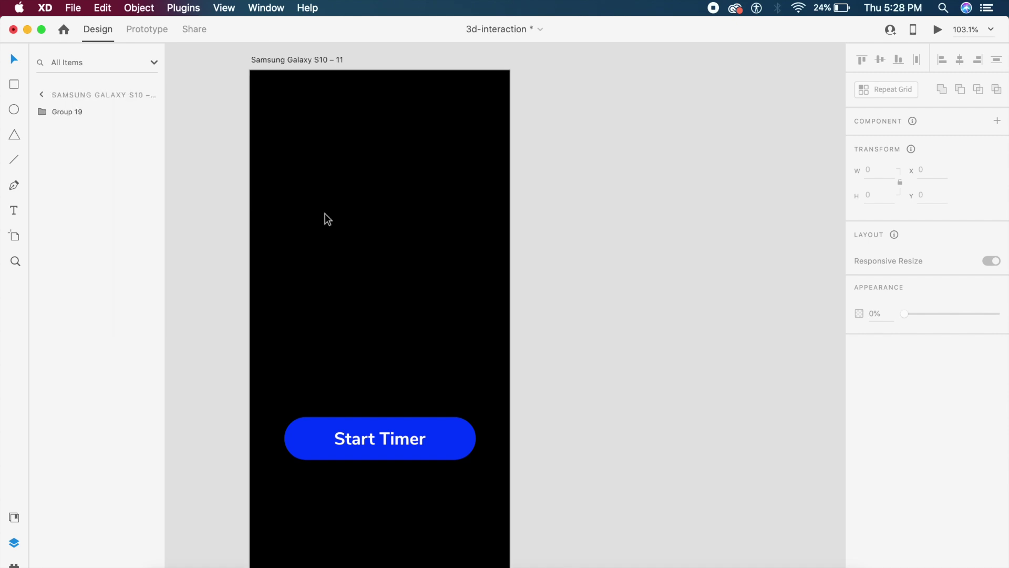
key(t)
click(289, 205)
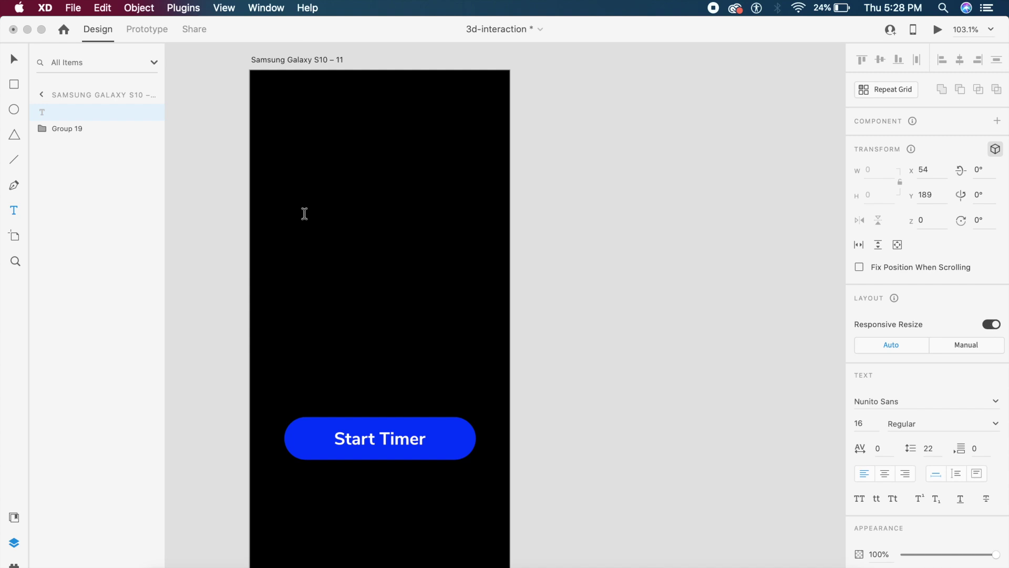
text())
text(0)
key(Escape)
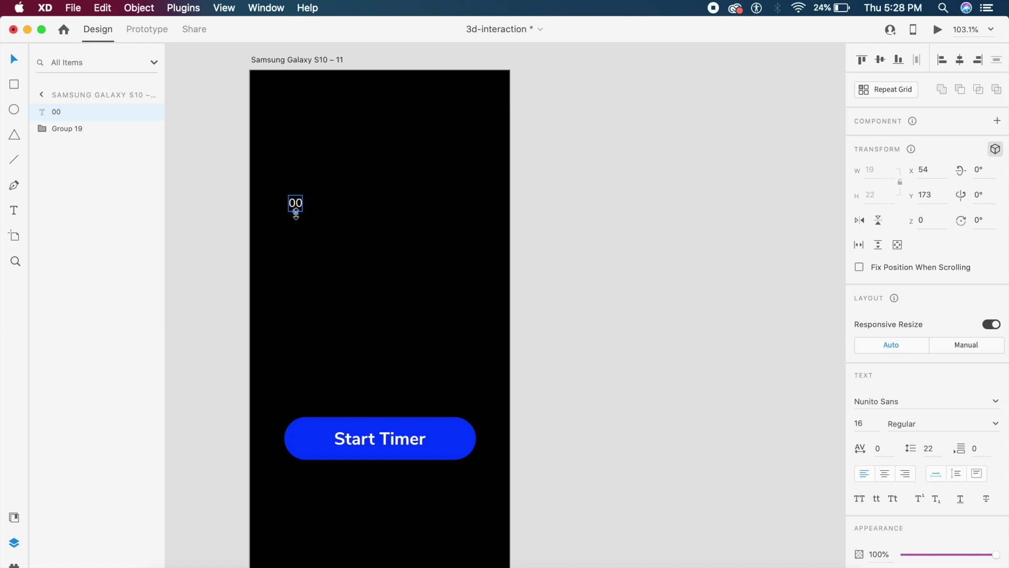
drag(296, 213, 443, 245)
key(Escape)
Add a colon between the 00 numbers at font size 24.
click(465, 281)
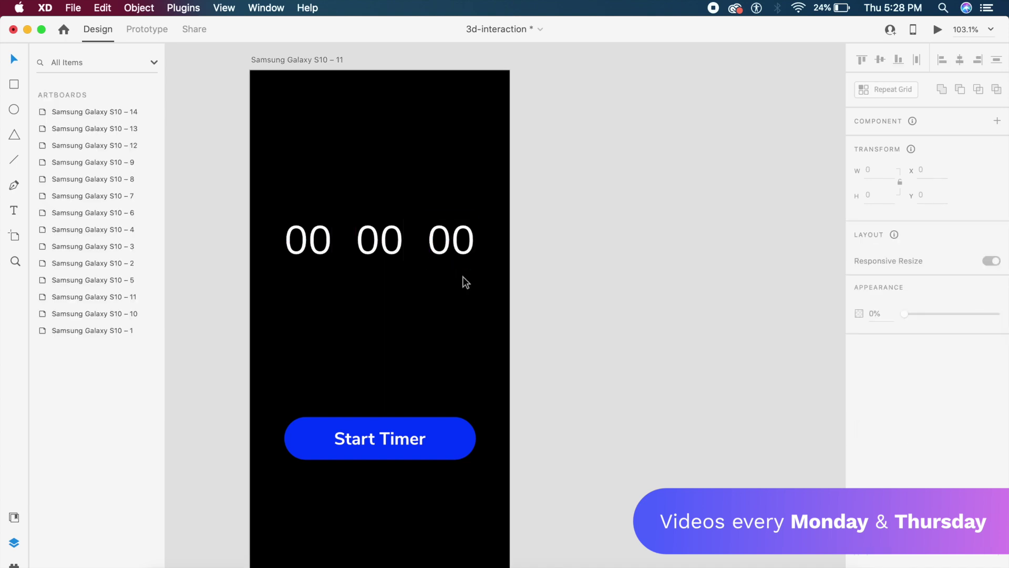
key(t)
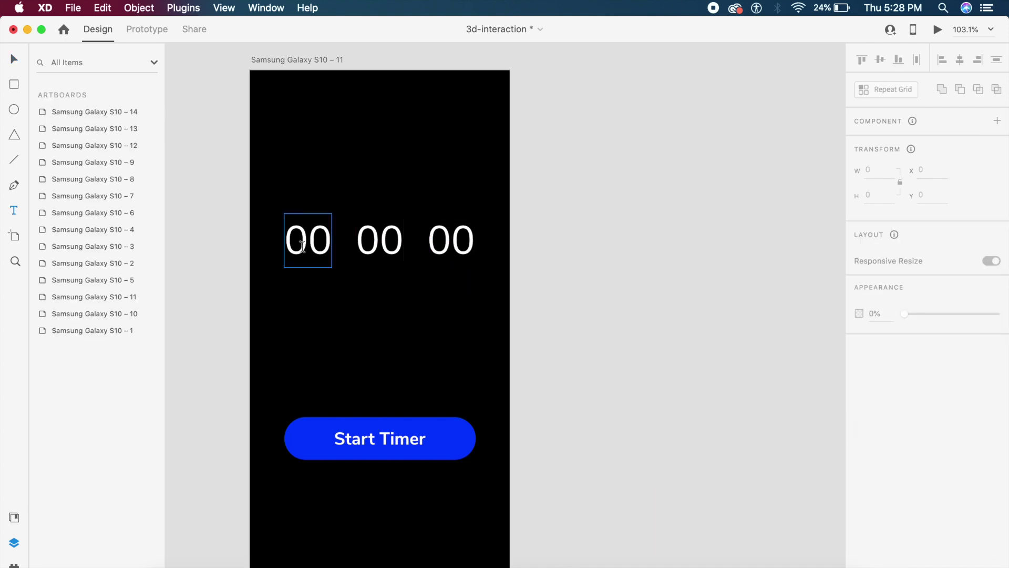
click(343, 241)
text(:)
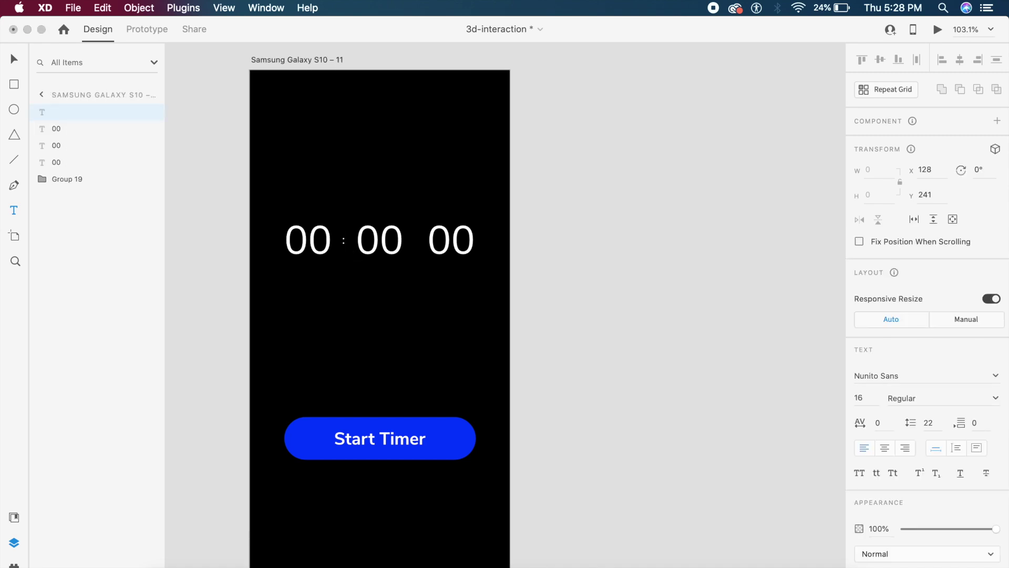
click(860, 397)
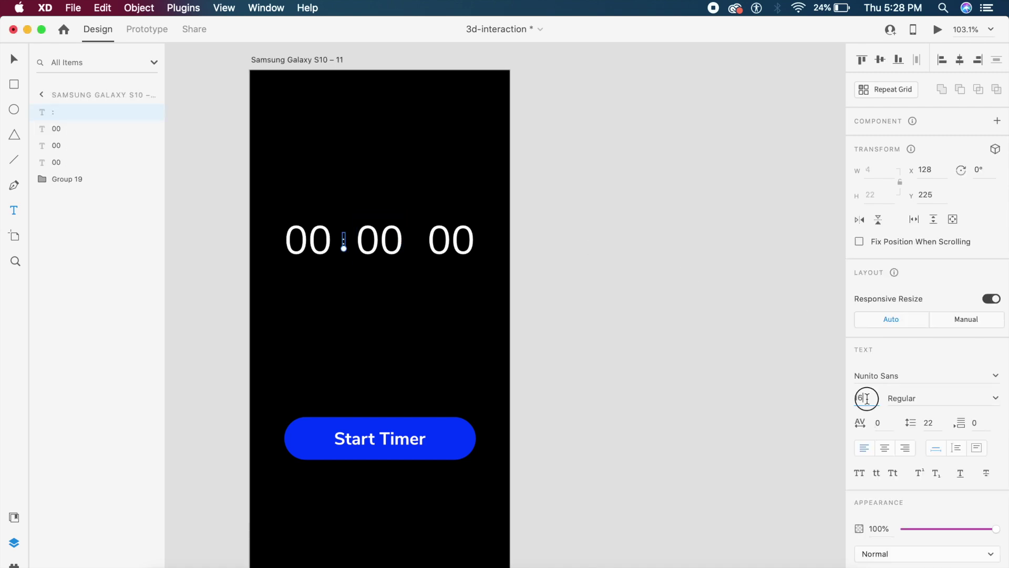
text(24)
key(Return)
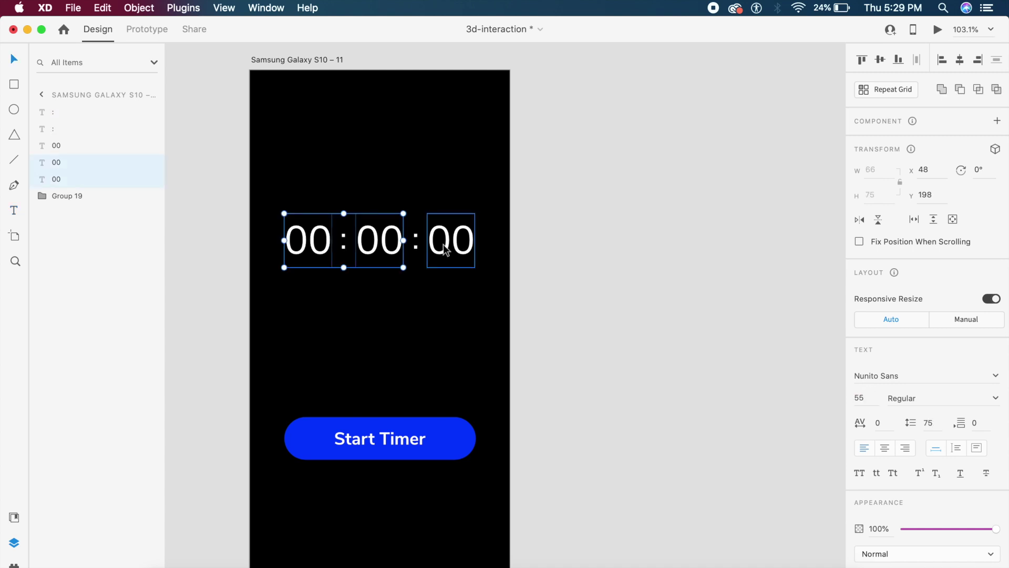
Copy the digit row above and below the timer at 50% opacity.
shift+click(448, 252)
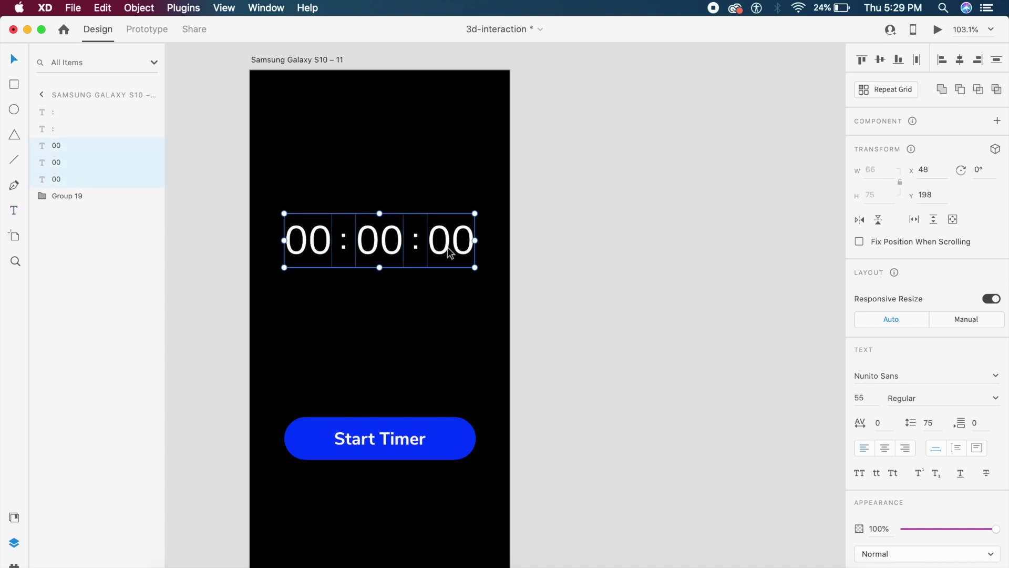
drag(450, 252, 447, 204)
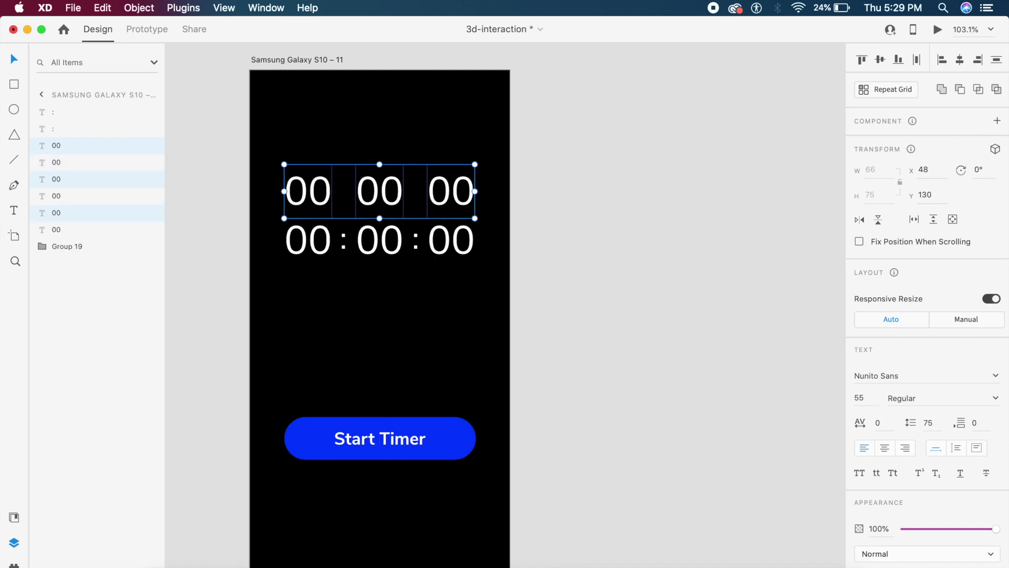
text(50)
drag(447, 204, 448, 305)
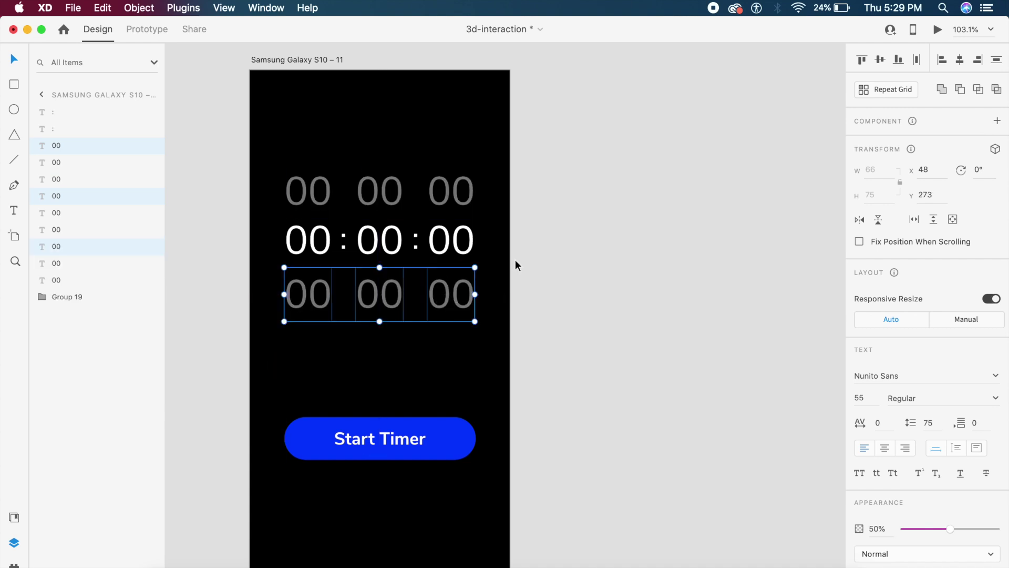
click(515, 259)
scroll(461, 252, up, 5)
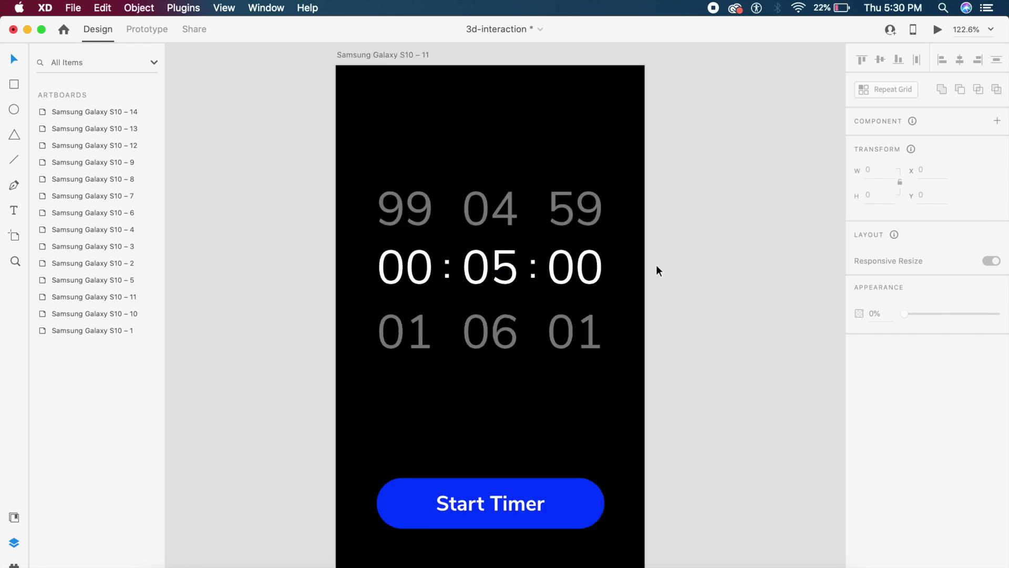
Group the 00, 05 and 00 digit texts together.
scroll(656, 266, down, 2)
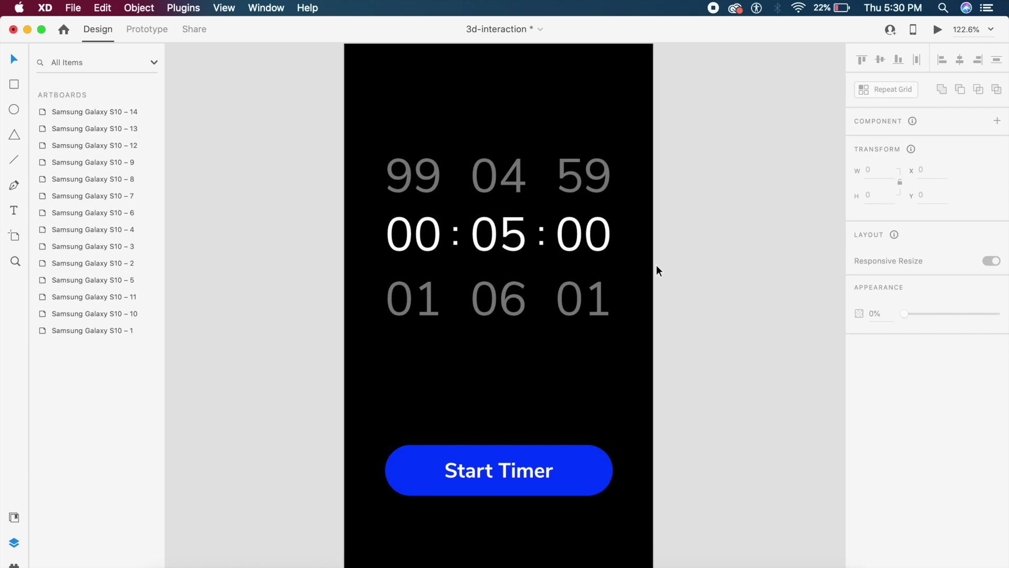
scroll(656, 271, up, 2)
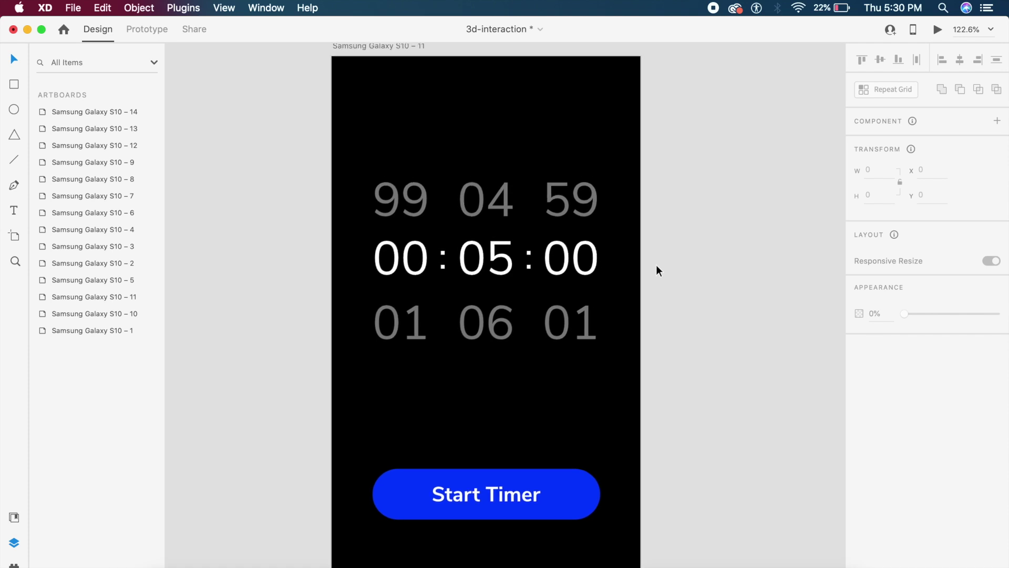
click(484, 258)
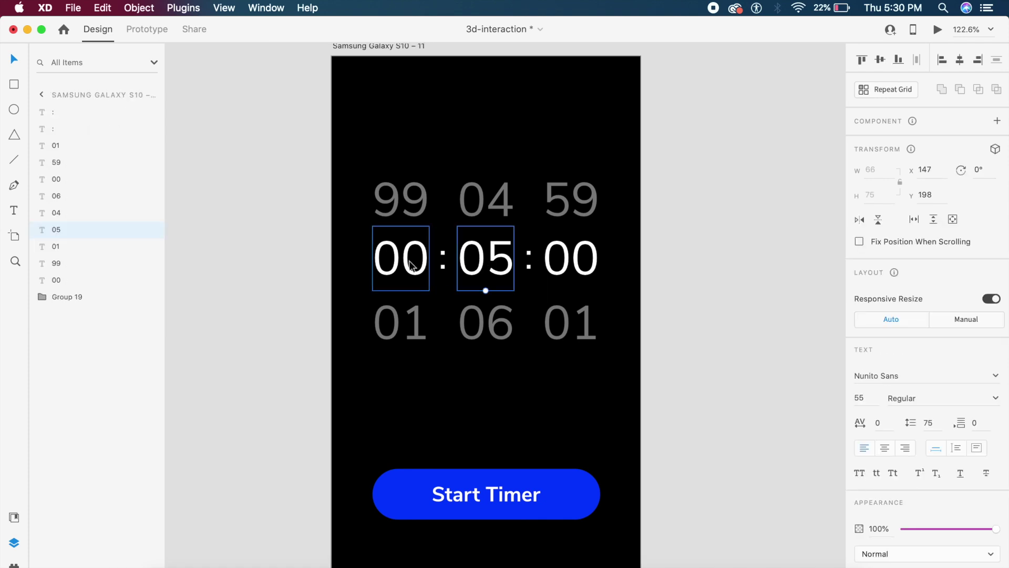
shift+click(407, 265)
shift+click(569, 267)
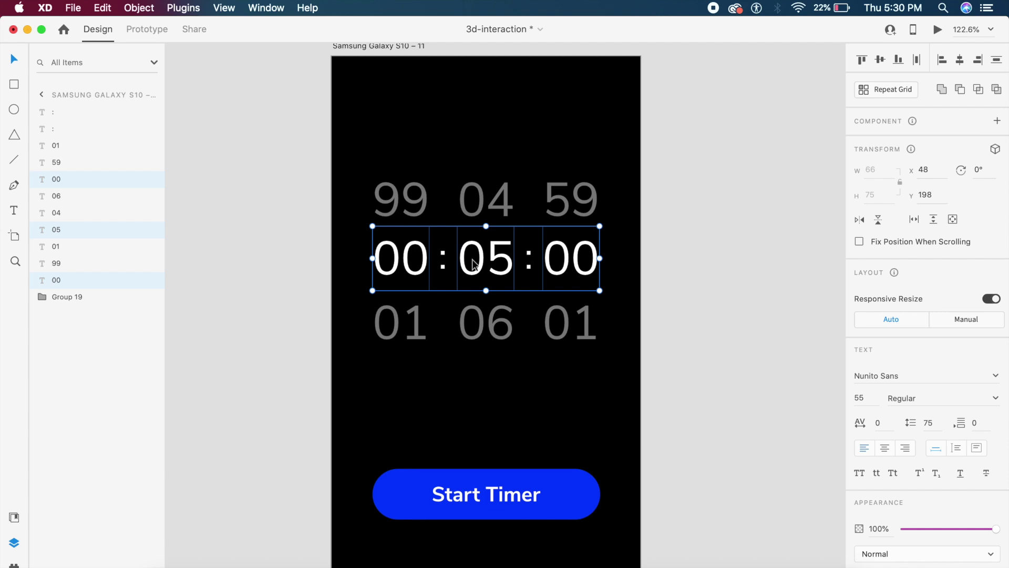
key(super+g)
Duplicate the timer artboard.
scroll(486, 258, down, 3)
key(Escape)
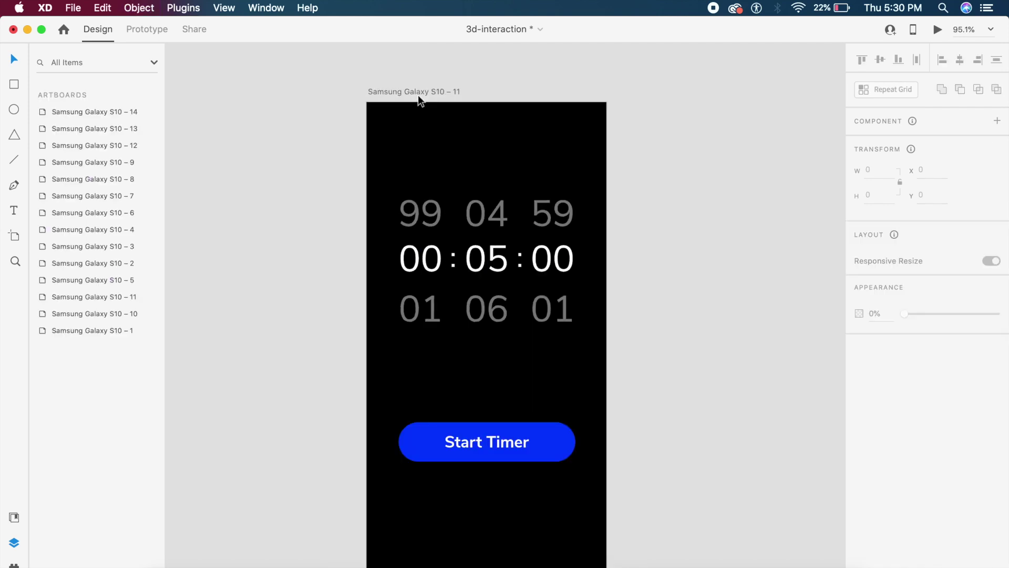
click(417, 91)
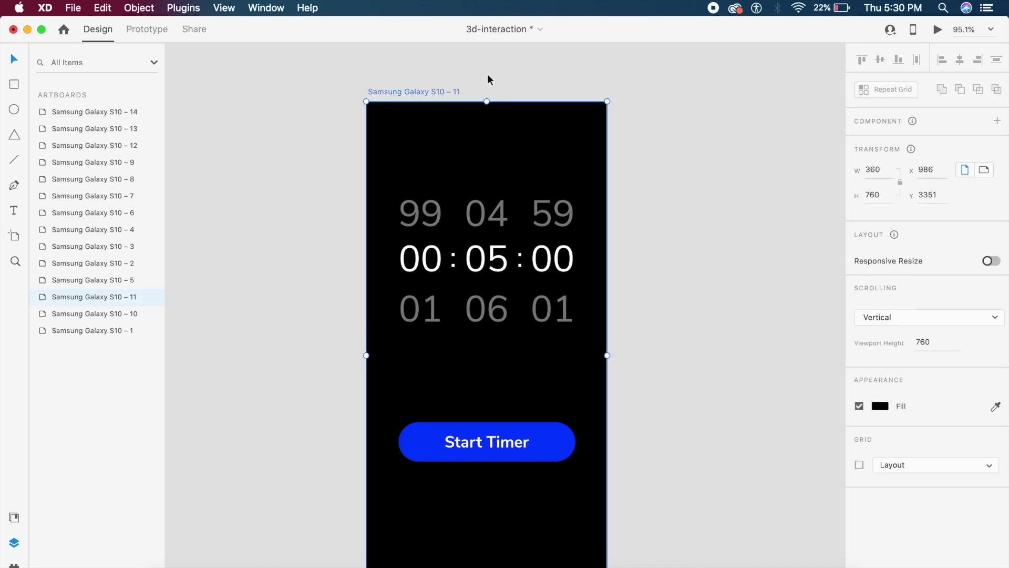
key(super+d)
key(Escape)
Delete both colons from the copied timer.
scroll(532, 229, up, 2)
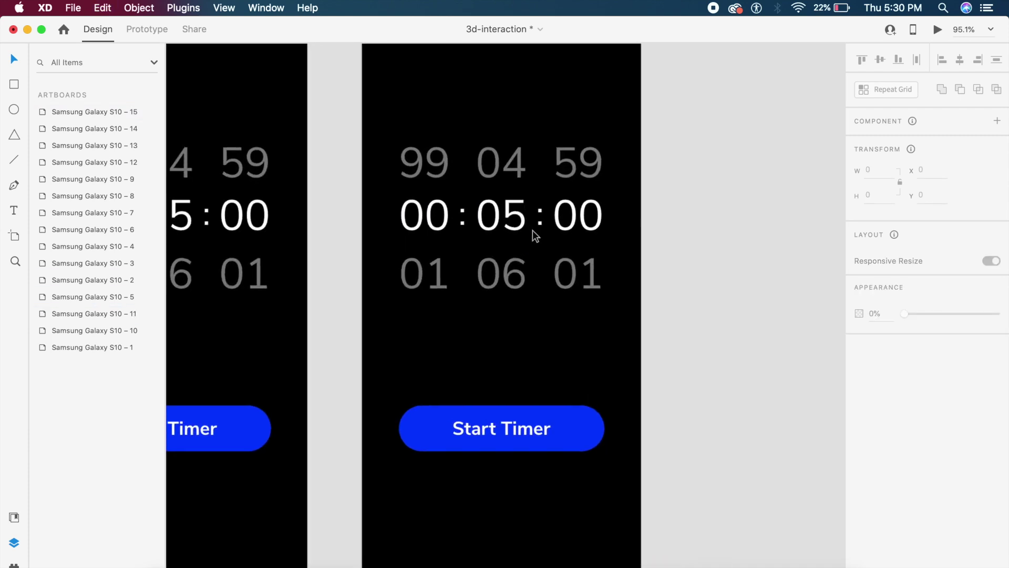
scroll(532, 230, up, 3)
click(448, 223)
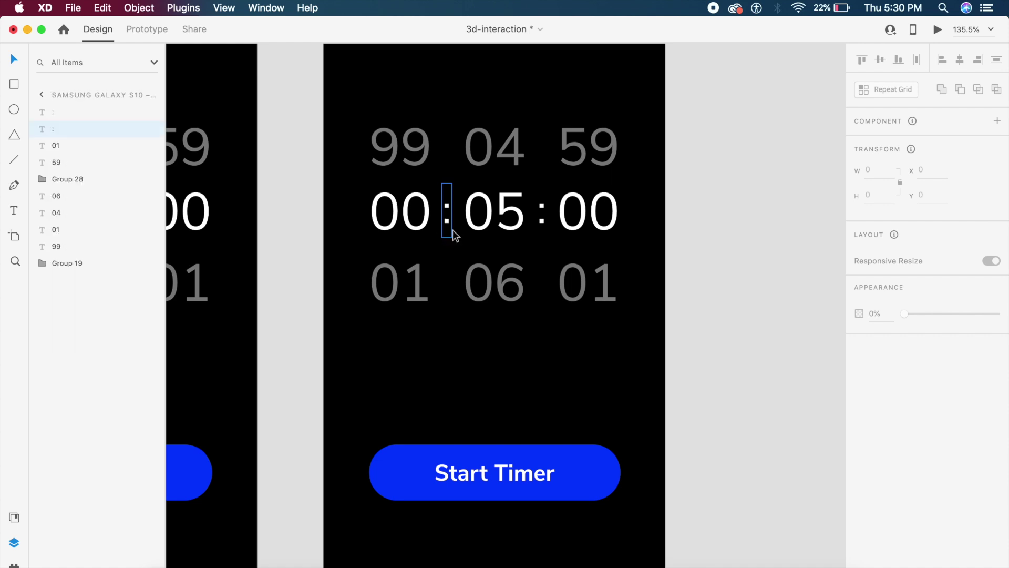
shift+click(542, 221)
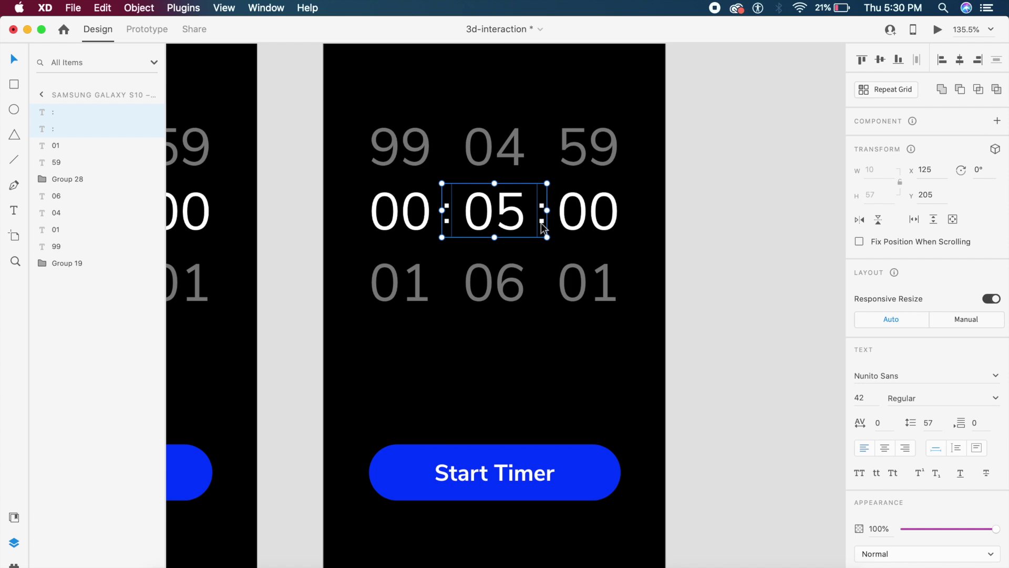
key(Delete)
click(664, 215)
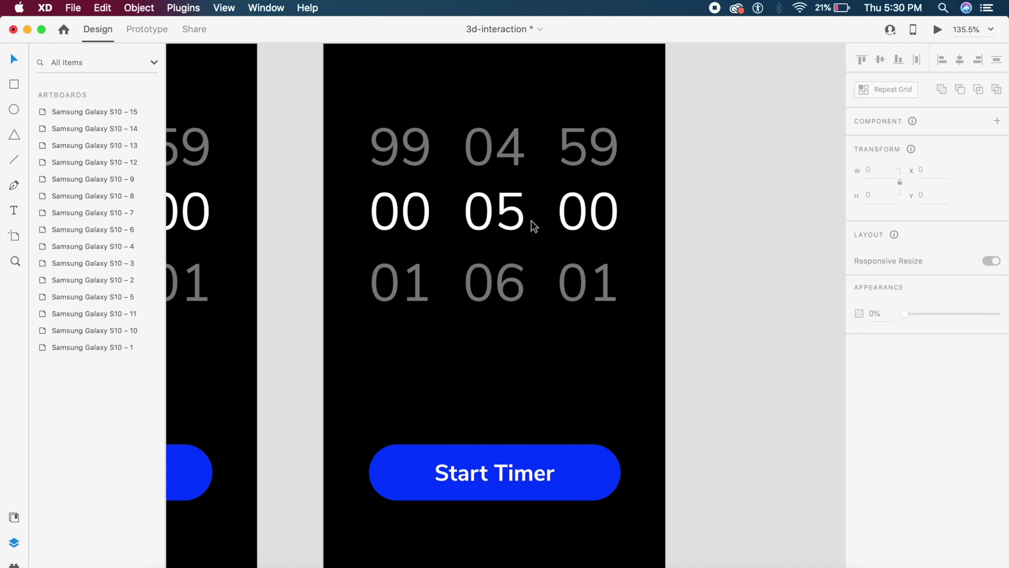
Delete the six faded numbers above and below: 99, 04, 59, 01, 06, 01.
click(500, 158)
shift+click(428, 158)
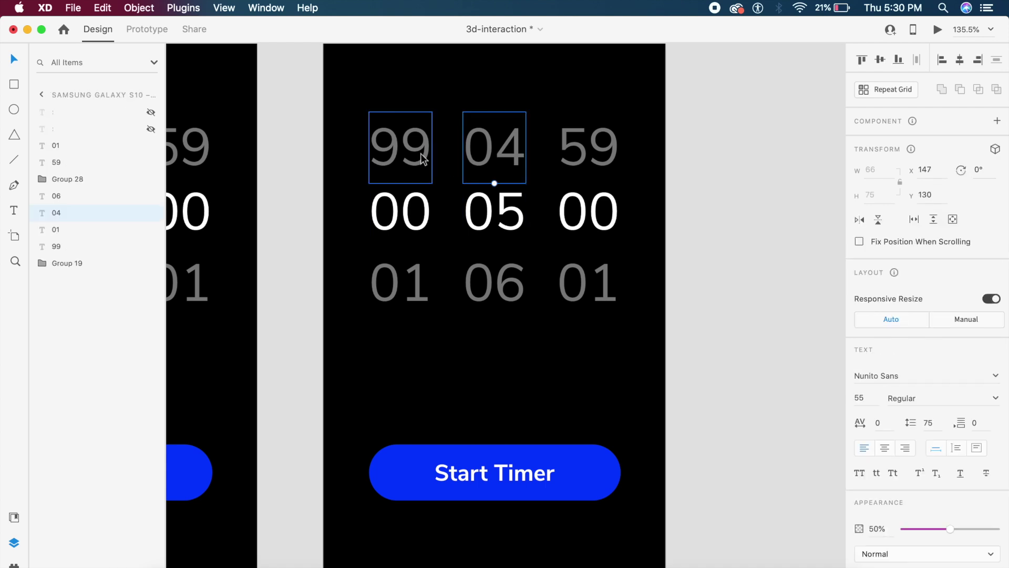
shift+click(601, 153)
shift+click(588, 281)
shift+click(513, 286)
shift+click(419, 286)
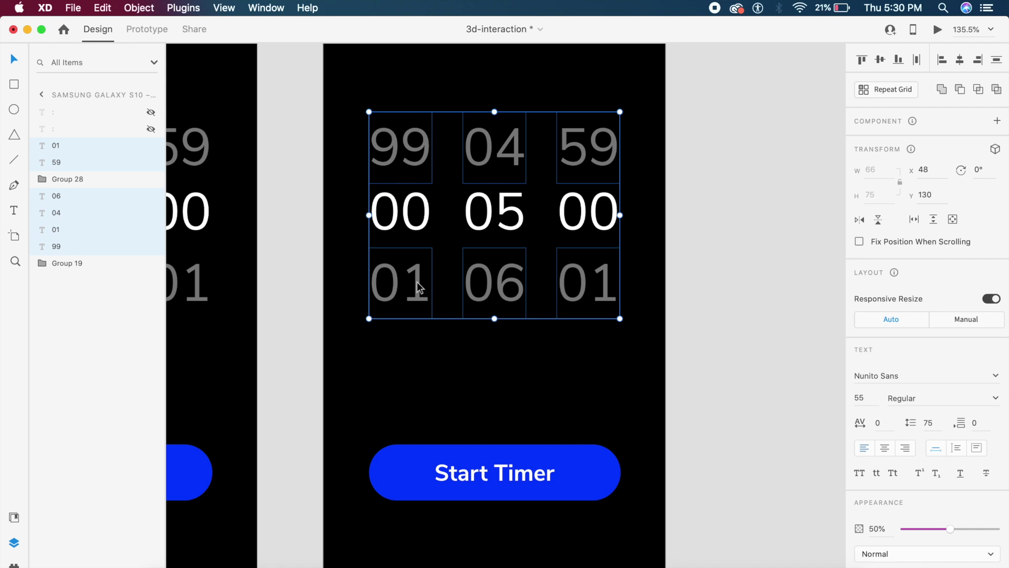
key(Delete)
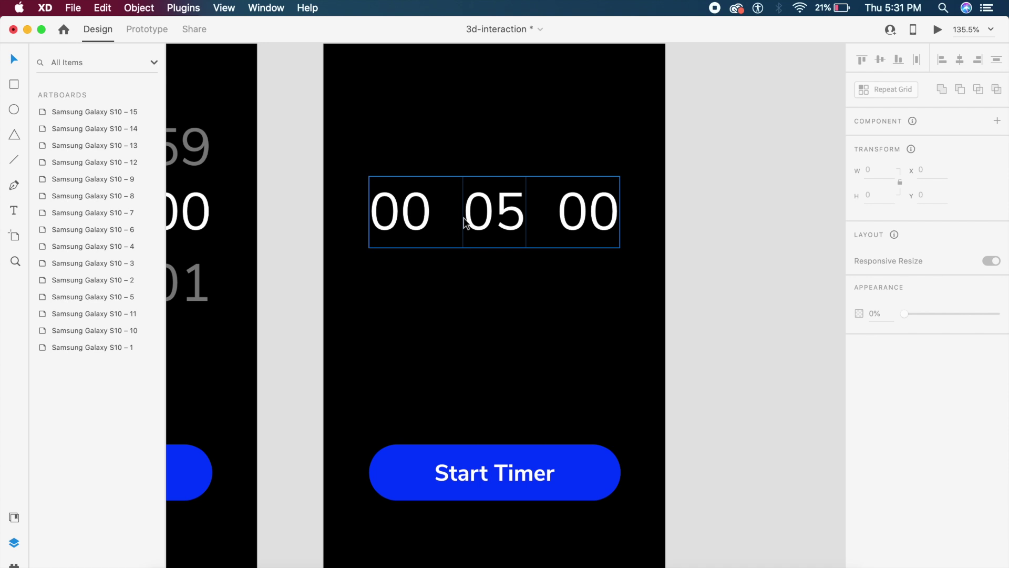
Hide the 00 hours text and centre the 05 00 group horizontally on the artboard.
double_click(418, 226)
key(super+comma)
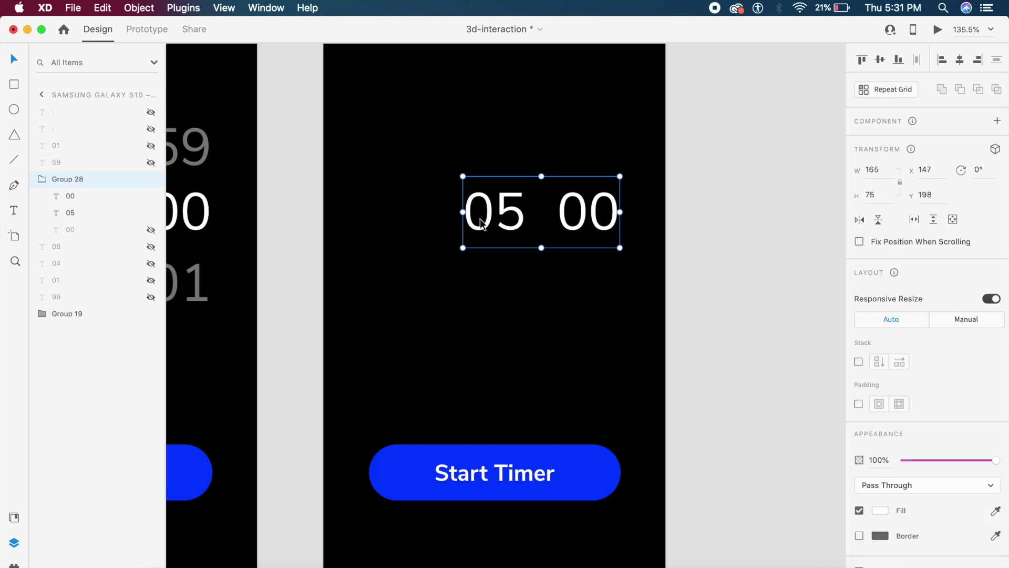
click(959, 60)
click(527, 217)
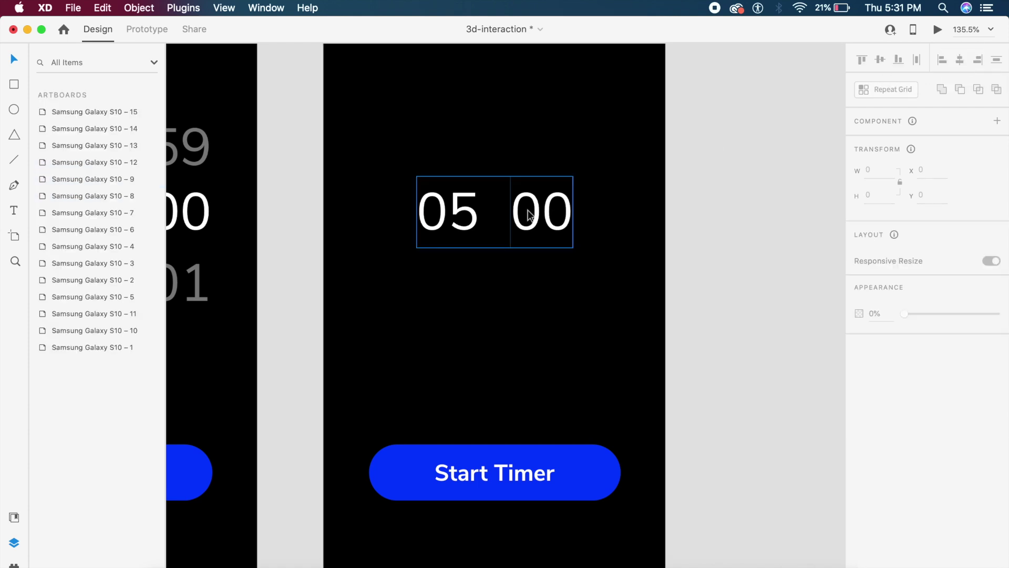
Enlarge the 05 00 group and move it lower on the artboard.
drag(573, 248, 626, 282)
drag(581, 247, 529, 270)
double_click(553, 273)
key(Escape)
Add a ':' text between 05 and 00, then duplicate the 05:00 group below.
key(Escape)
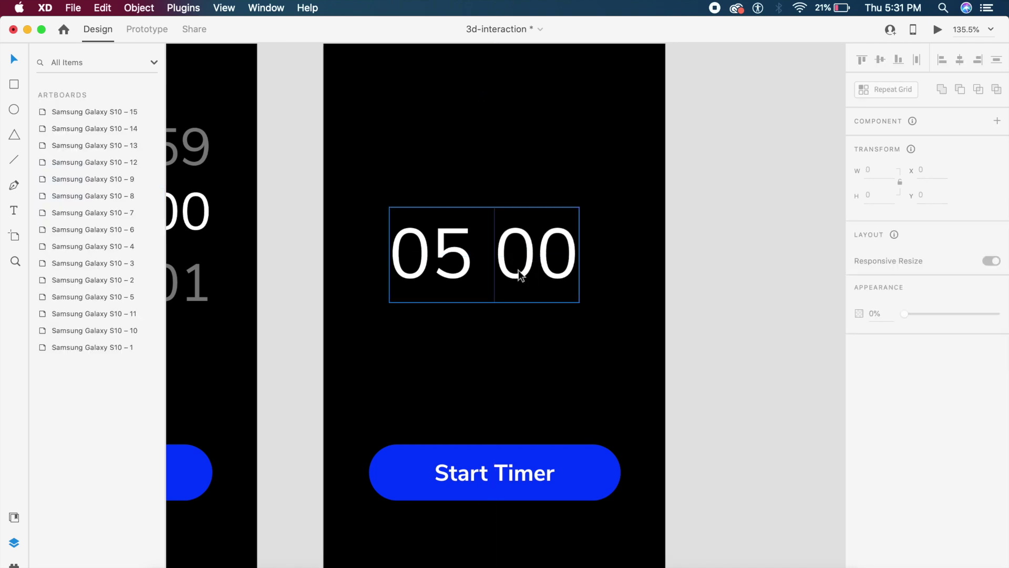
key(t)
click(532, 254)
key(Escape)
click(497, 247)
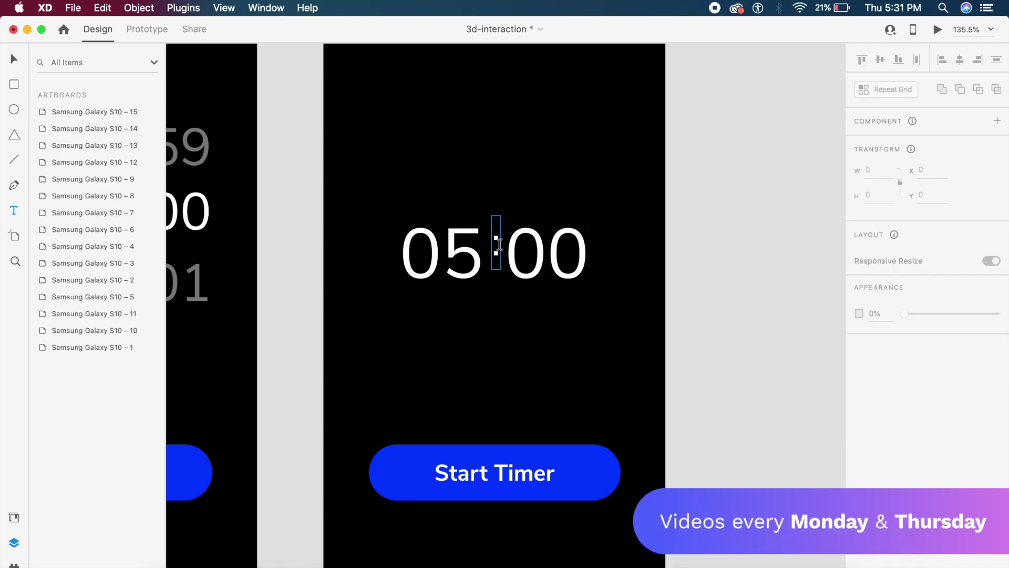
drag(497, 247, 497, 257)
key(Escape)
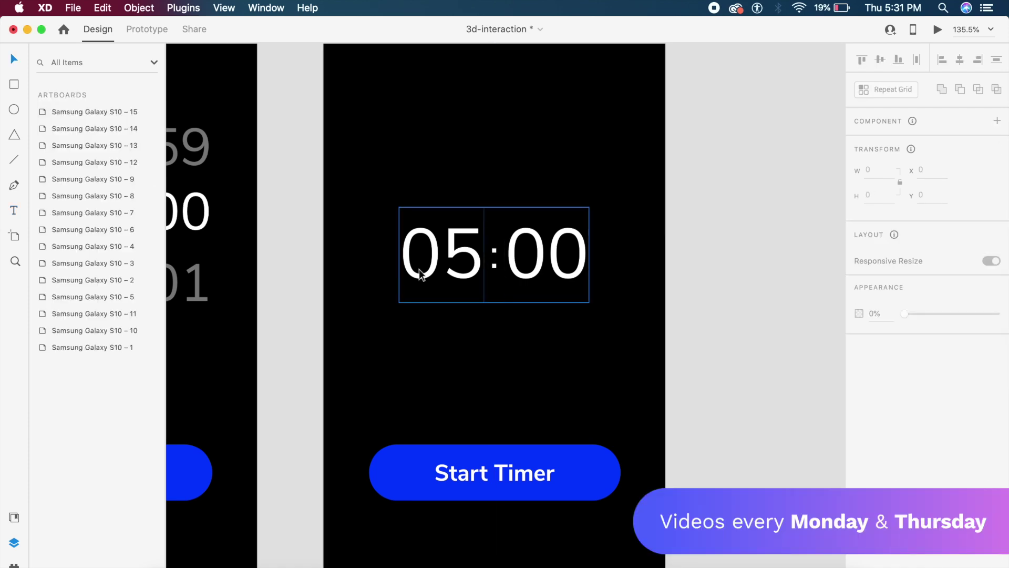
click(510, 269)
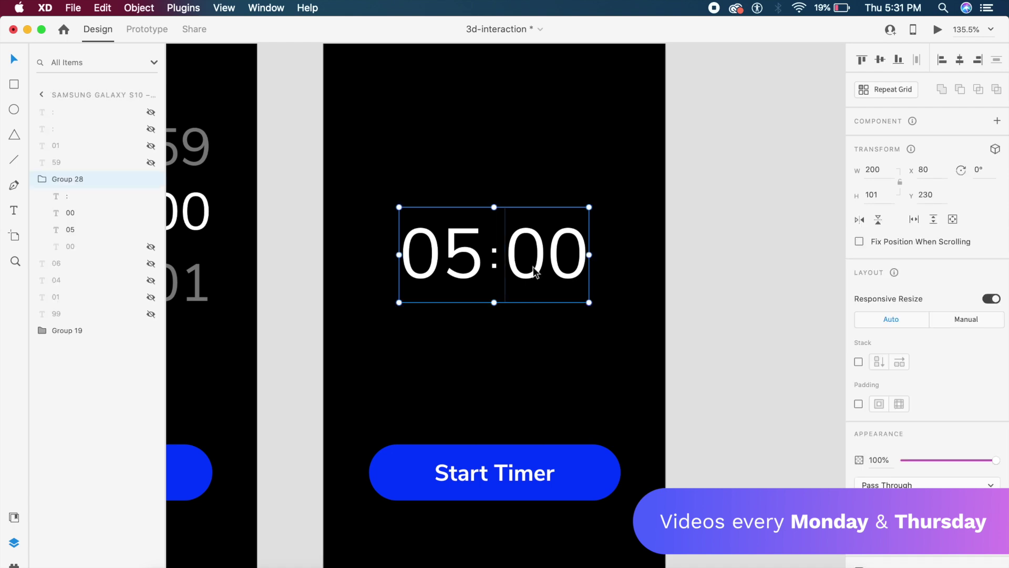
drag(531, 270, 531, 349)
Make a third copy, then tilt the top 05:00 in 3D (24°, 18°) and centre it.
key(Escape)
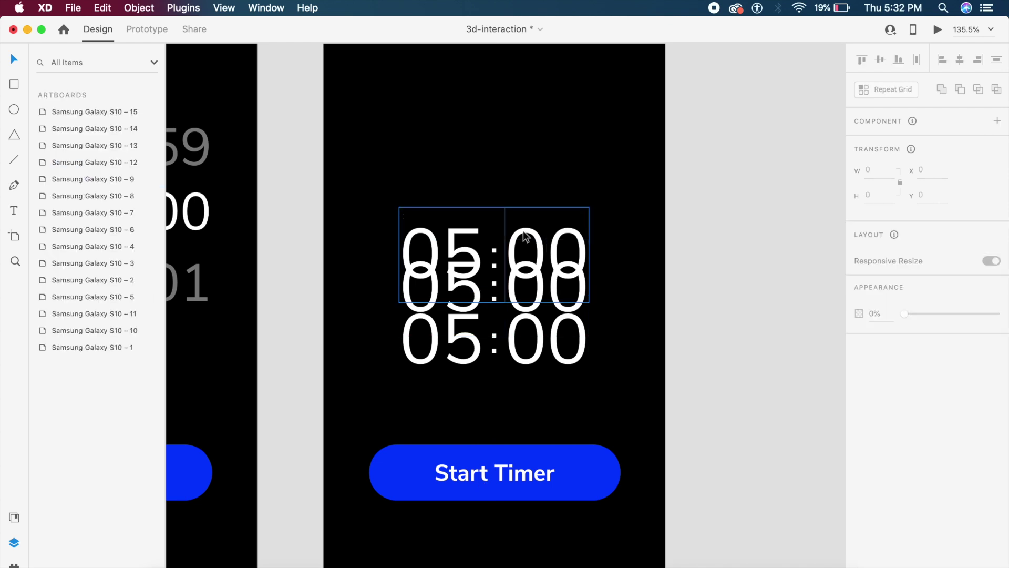
click(524, 234)
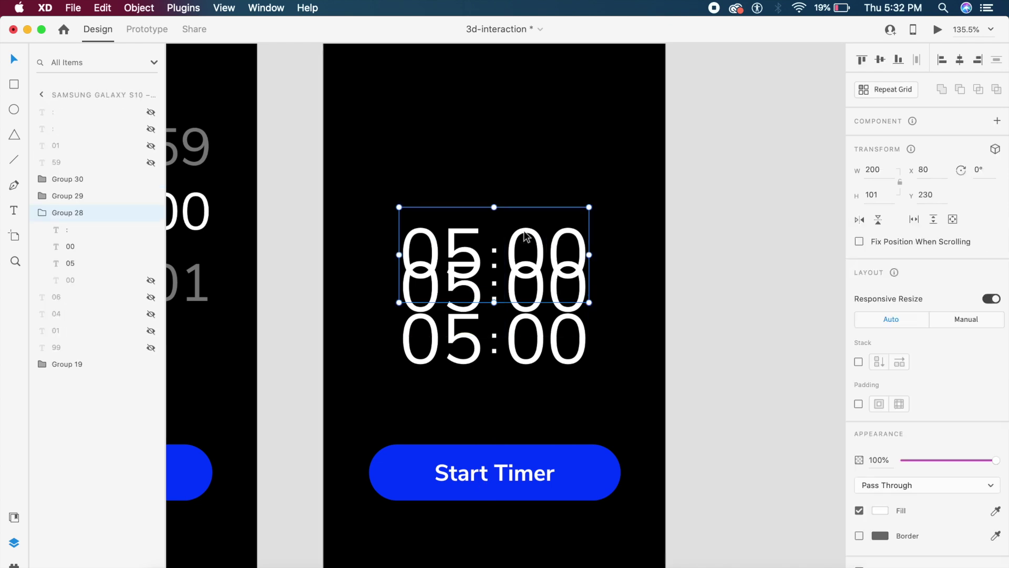
click(996, 151)
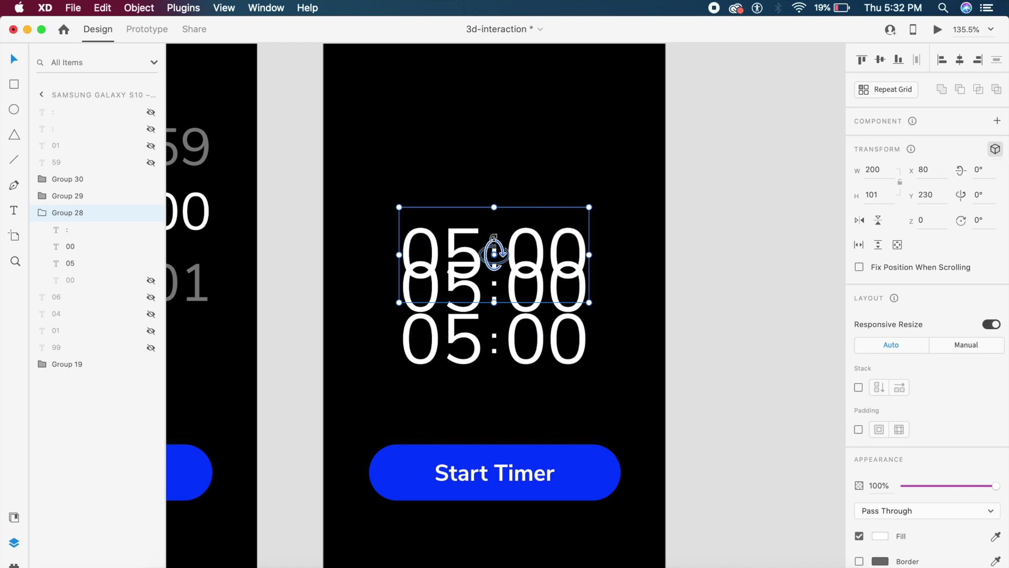
mouse_move(494, 248)
mouse_down()
mouse_move(496, 223)
mouse_move(510, 219)
mouse_move(494, 257)
mouse_up()
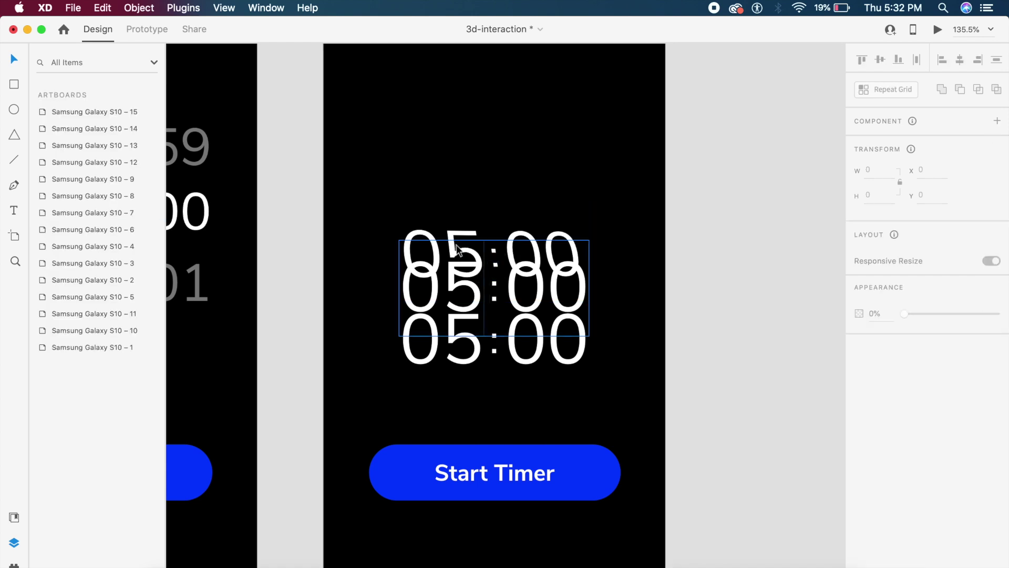
drag(493, 256, 363, 337)
click(960, 58)
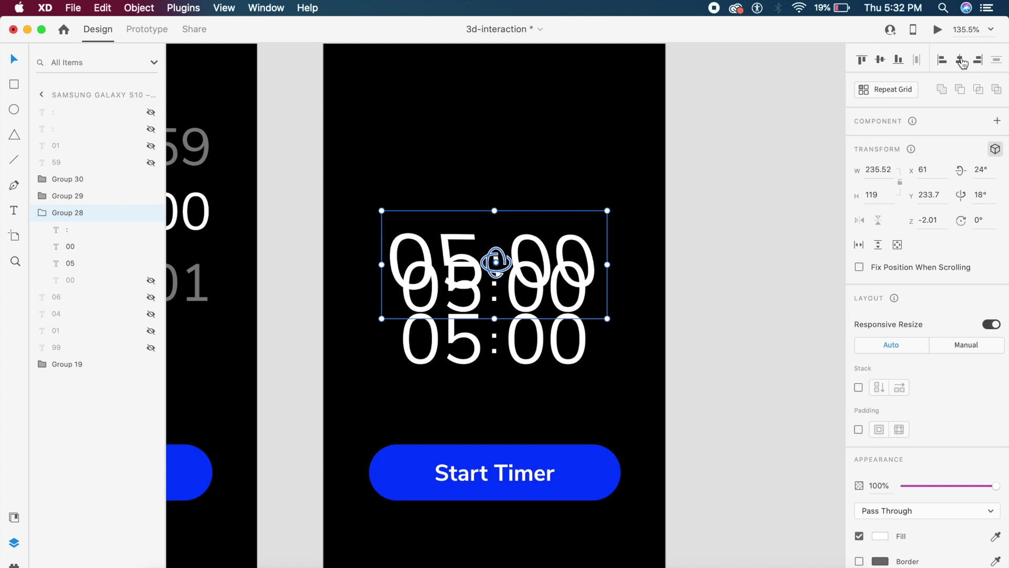
click(724, 172)
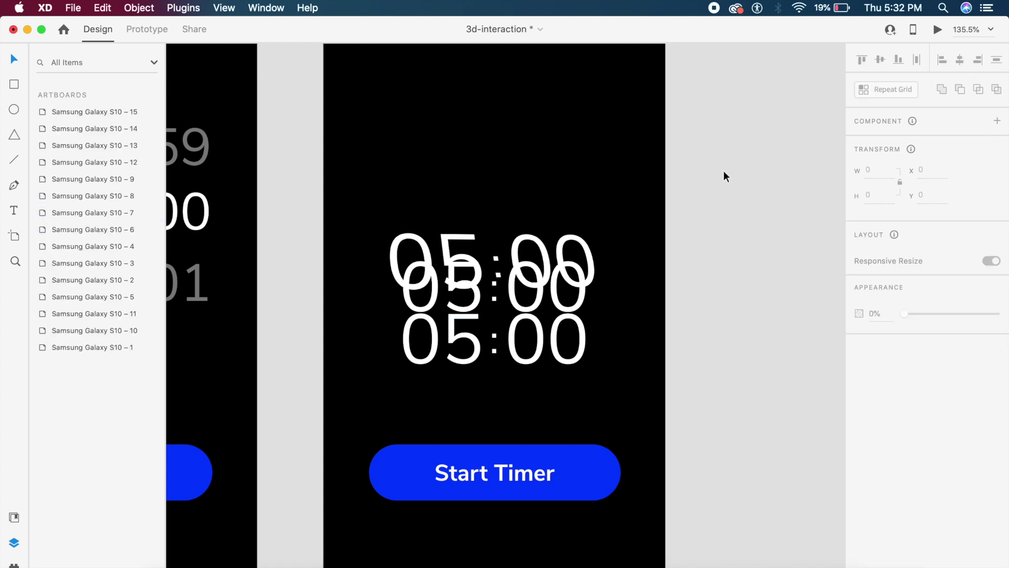
Change the middle copy's digits to read 04:59.
click(579, 286)
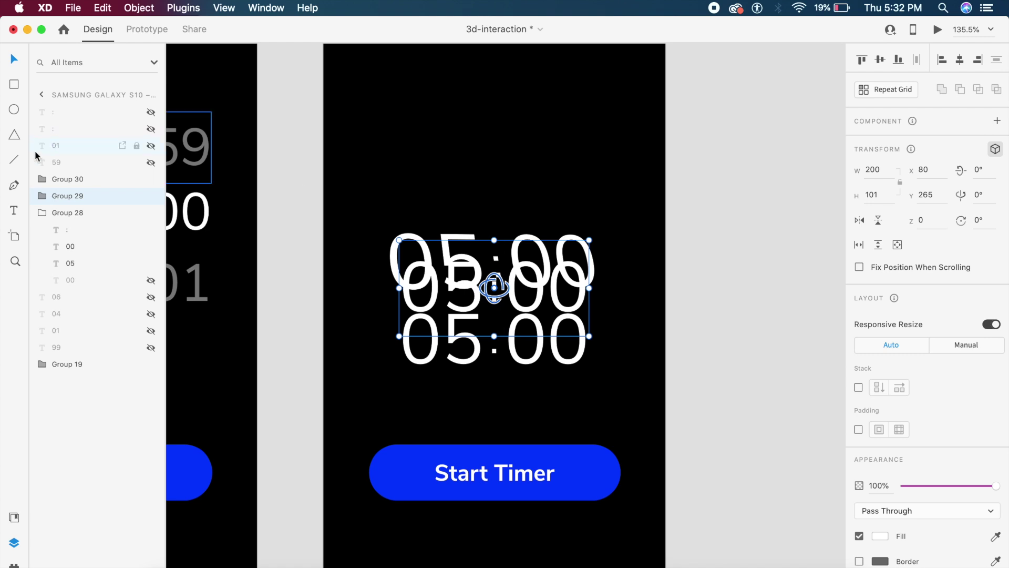
click(42, 196)
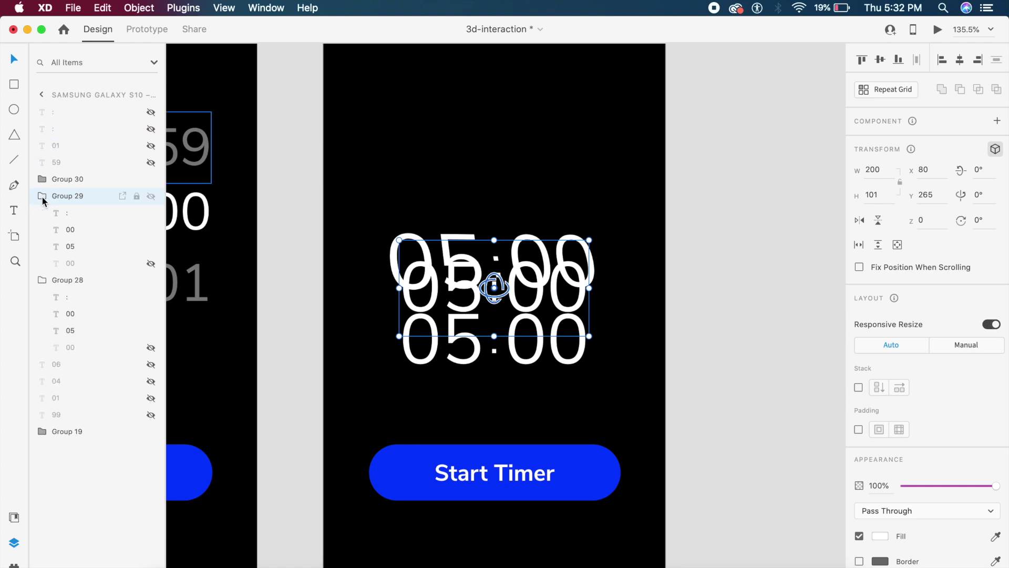
click(91, 231)
click(90, 248)
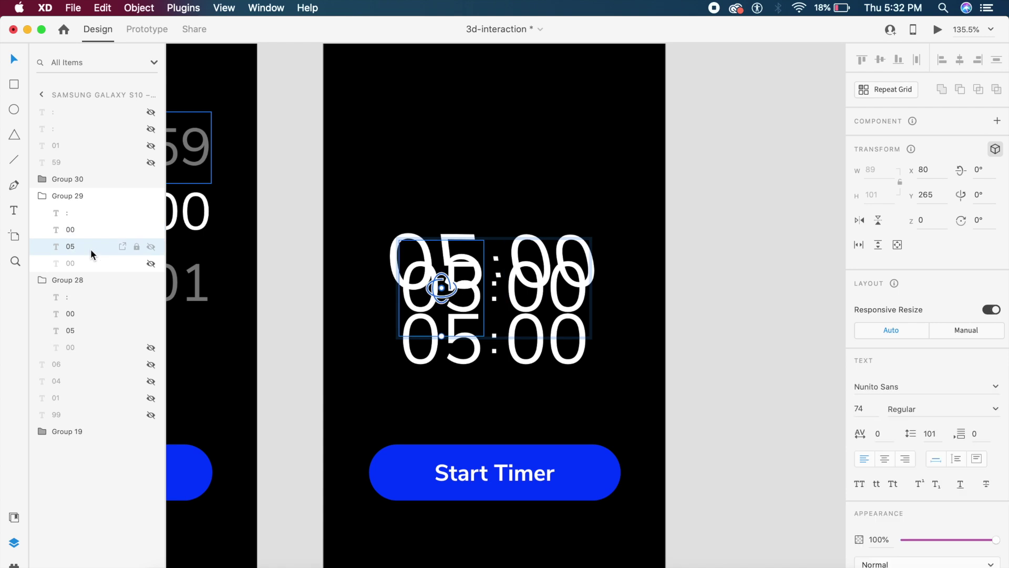
key(Return)
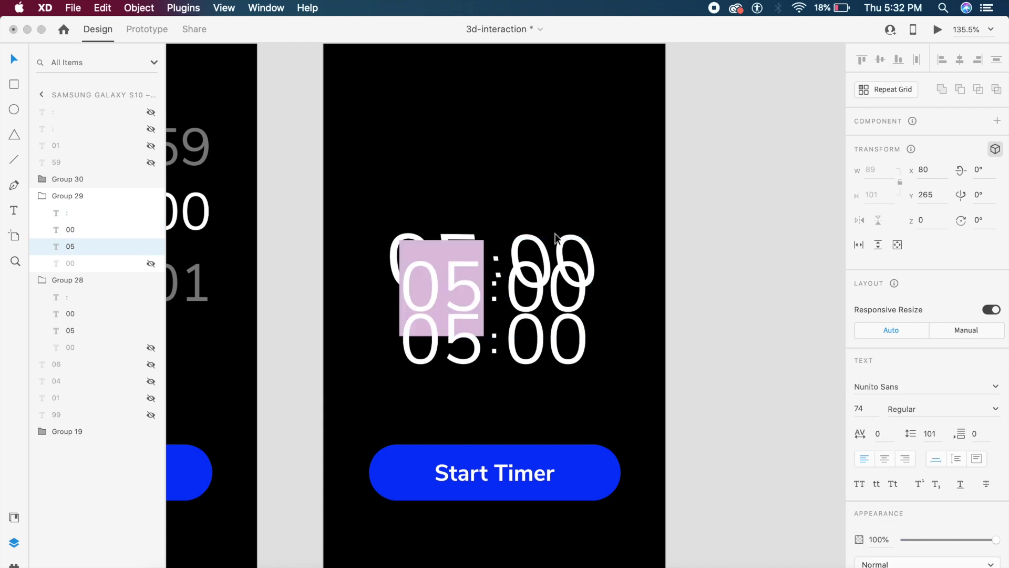
text(04)
key(Escape)
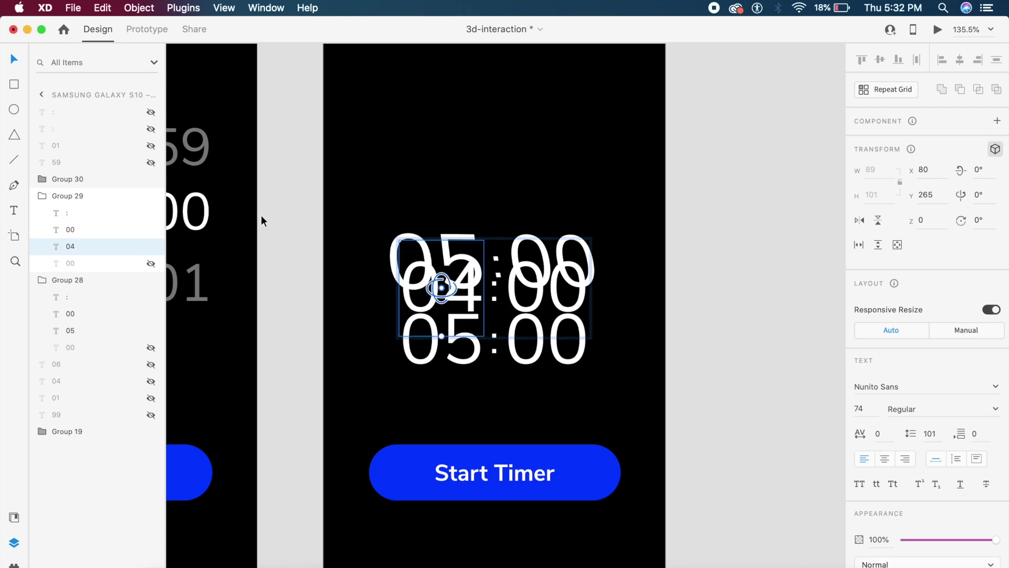
click(72, 230)
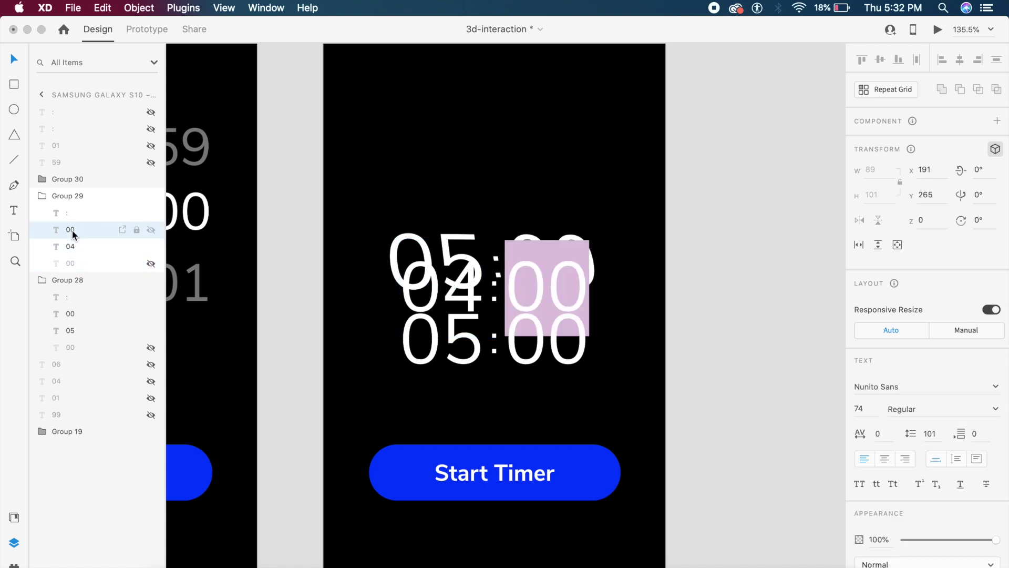
text(59)
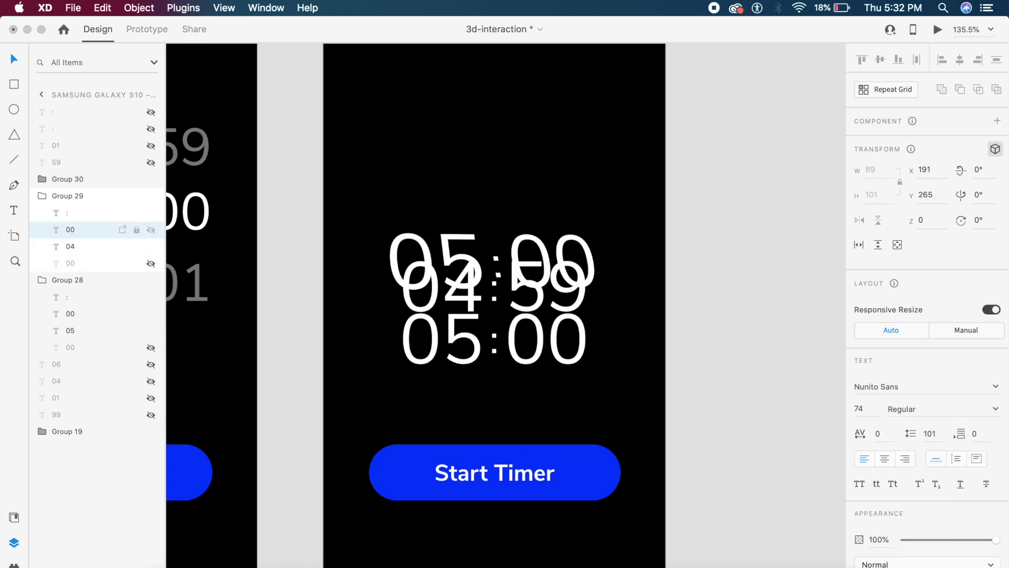
key(Escape)
key(Escape)
key(Escape)
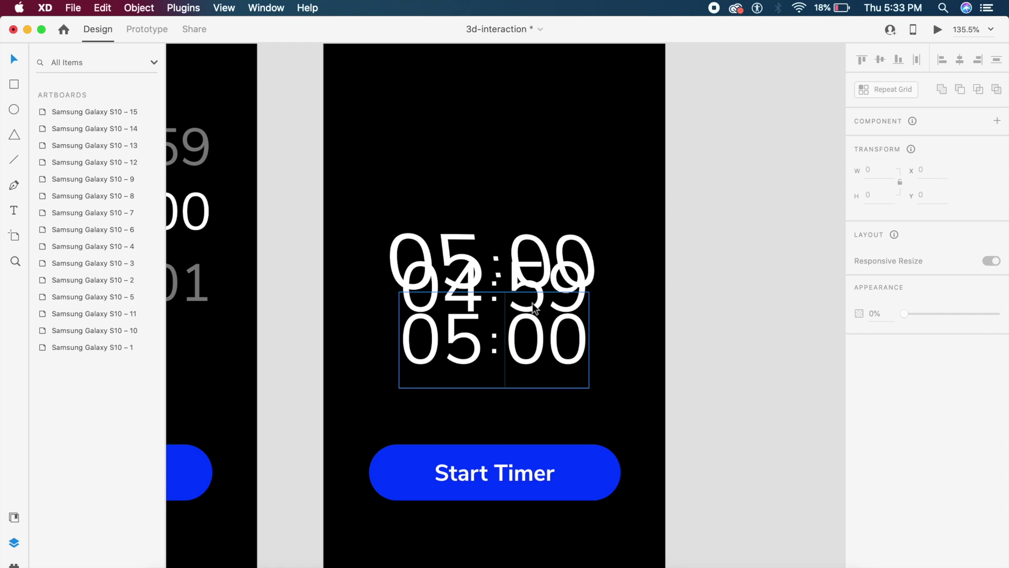
Tilt the 04:59 group 24° and enlarge it slightly.
click(574, 230)
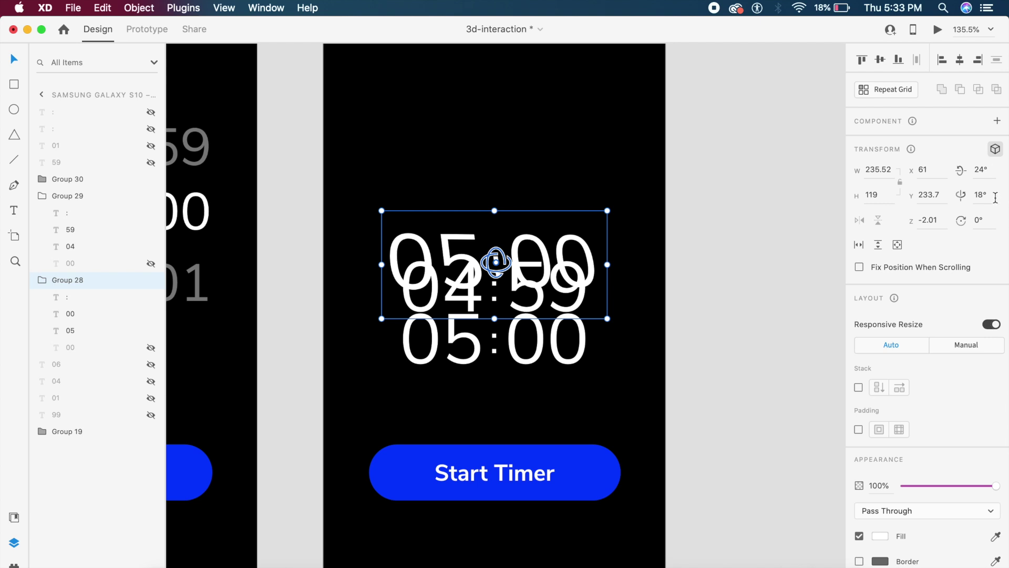
click(567, 344)
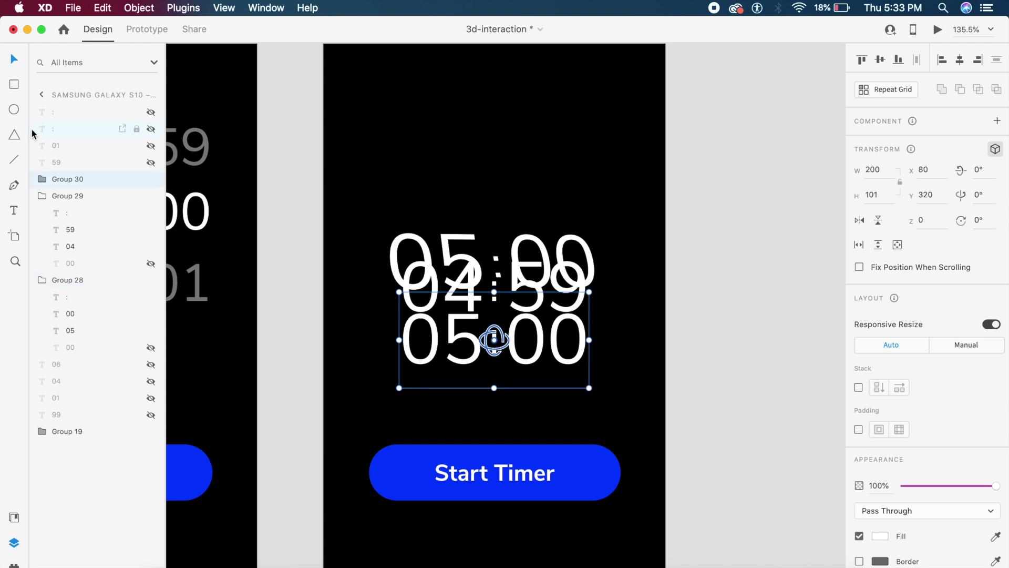
click(71, 195)
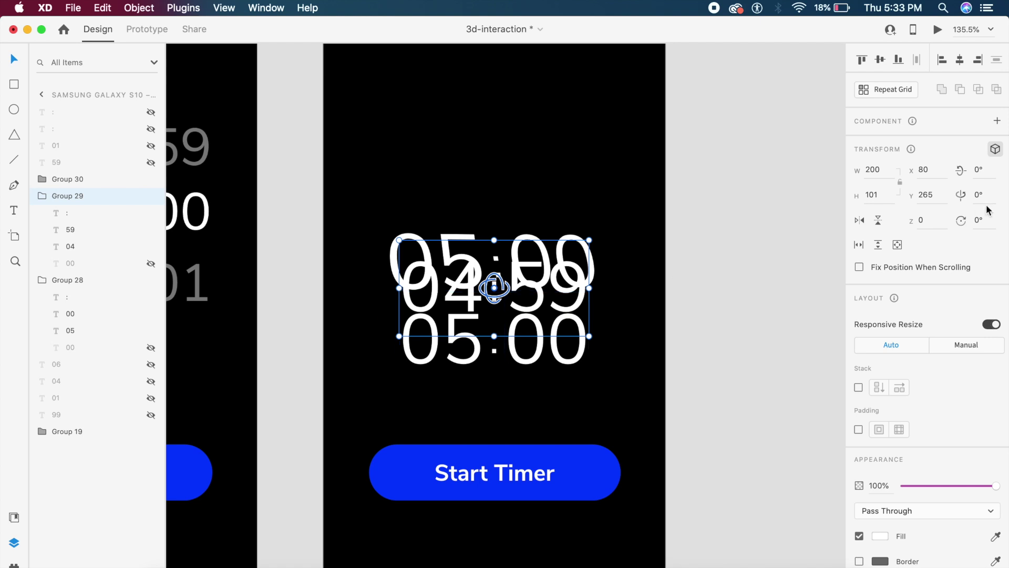
text(24)
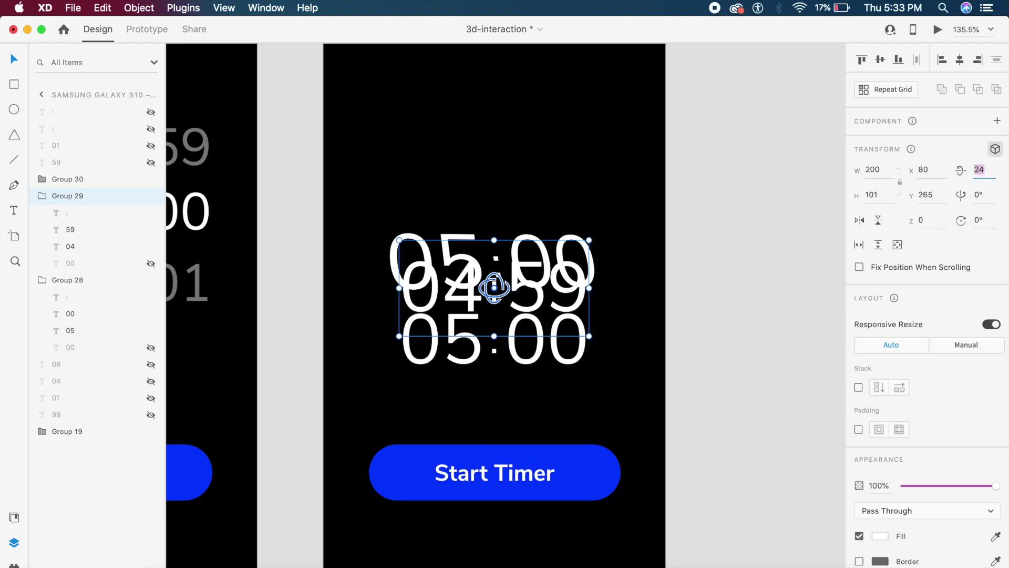
key(Tab)
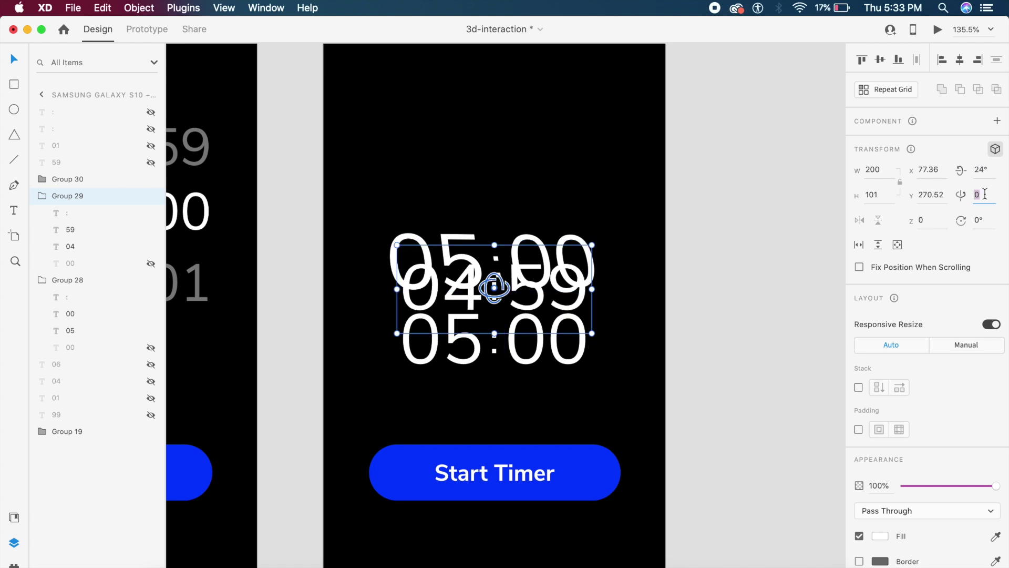
key(Escape)
key(Escape)
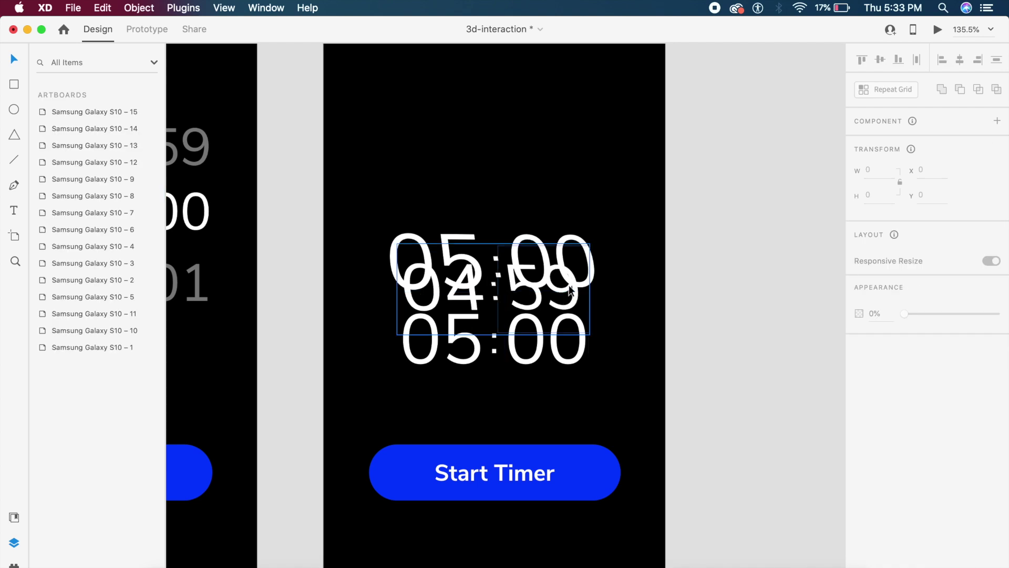
click(577, 301)
drag(590, 332, 604, 342)
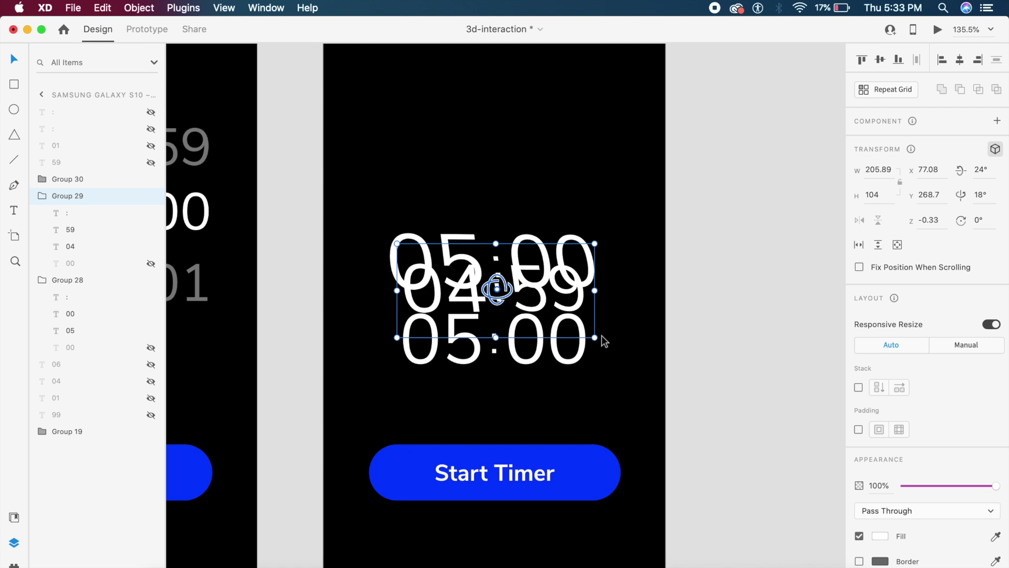
Set the 04:59 group to 50% opacity and remove the lower 05:00 group.
click(880, 485)
text(50)
key(Return)
key(Down)
key(Down)
key(Down)
key(Down)
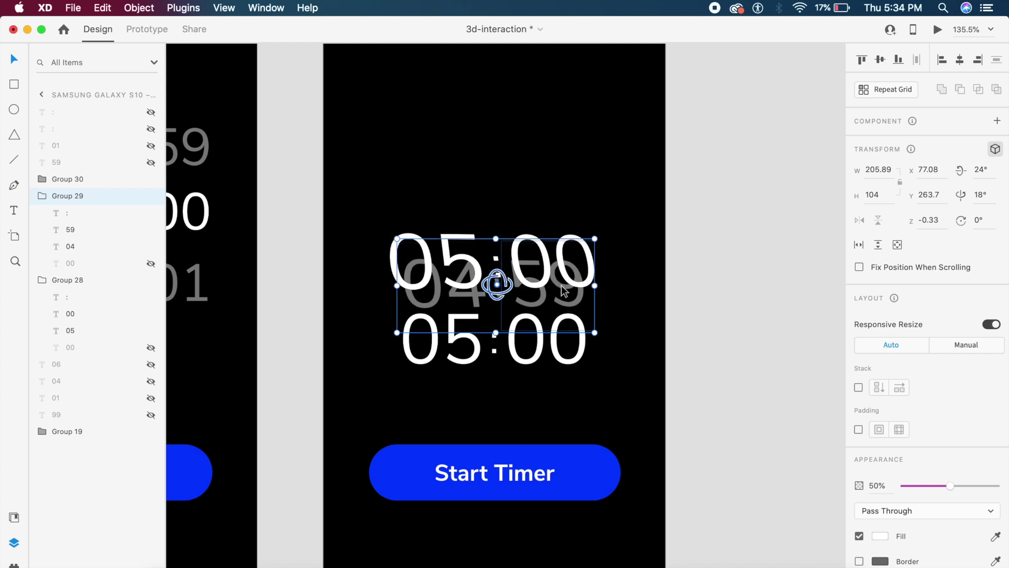
key(super+z)
key(super+z)
key(super+z)
key(super+z)
key(super+z)
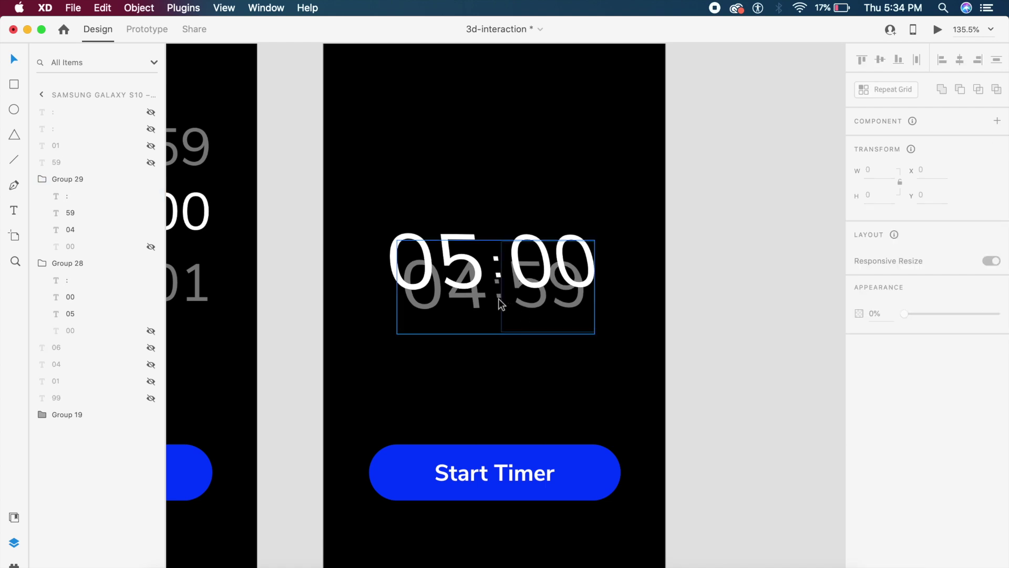
Drag a copy of the faded 04:59 group lower and change its seconds to 58.
drag(479, 295, 483, 333)
double_click(458, 334)
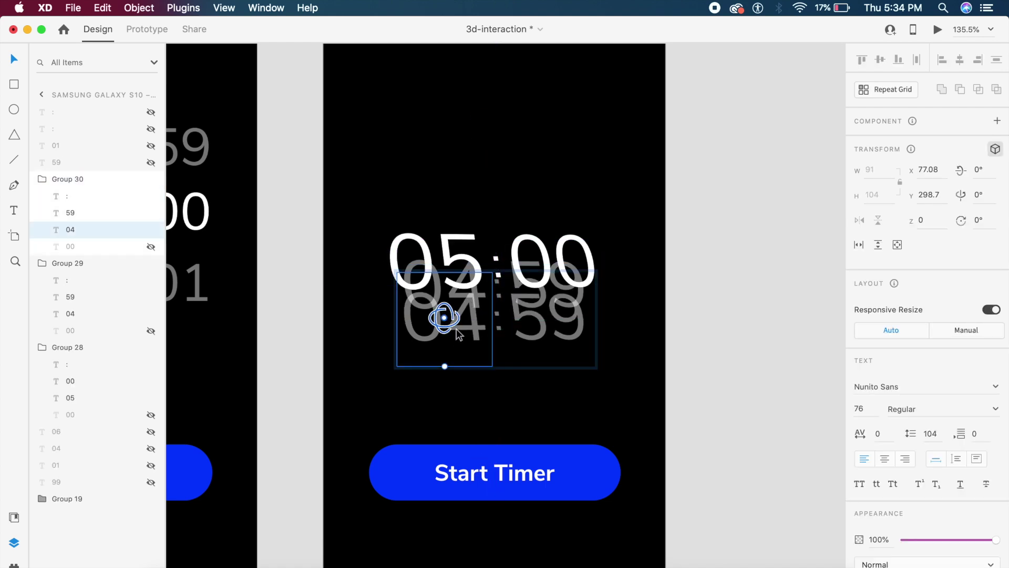
double_click(471, 329)
click(472, 328)
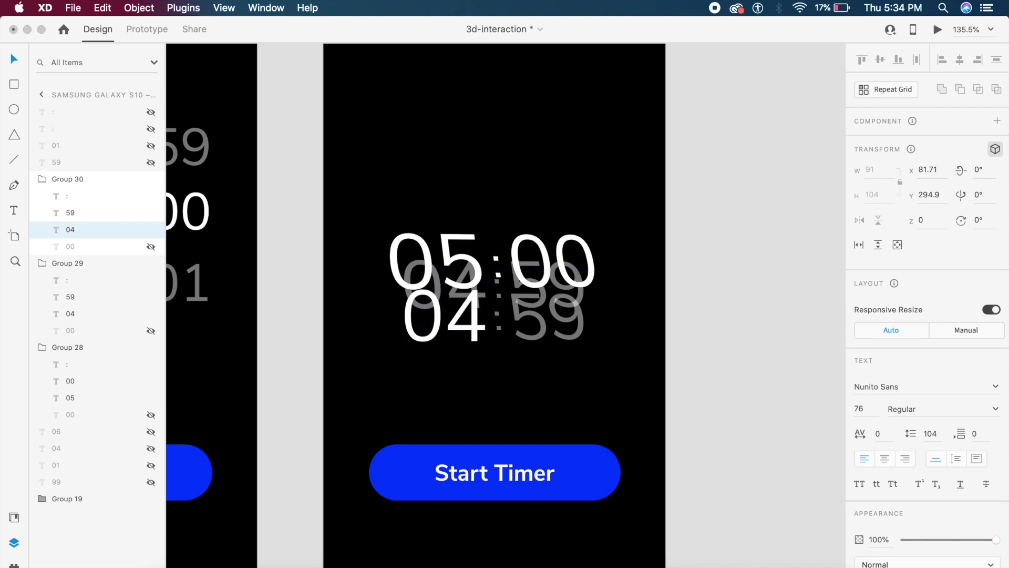
key(Escape)
double_click(556, 338)
key(Right)
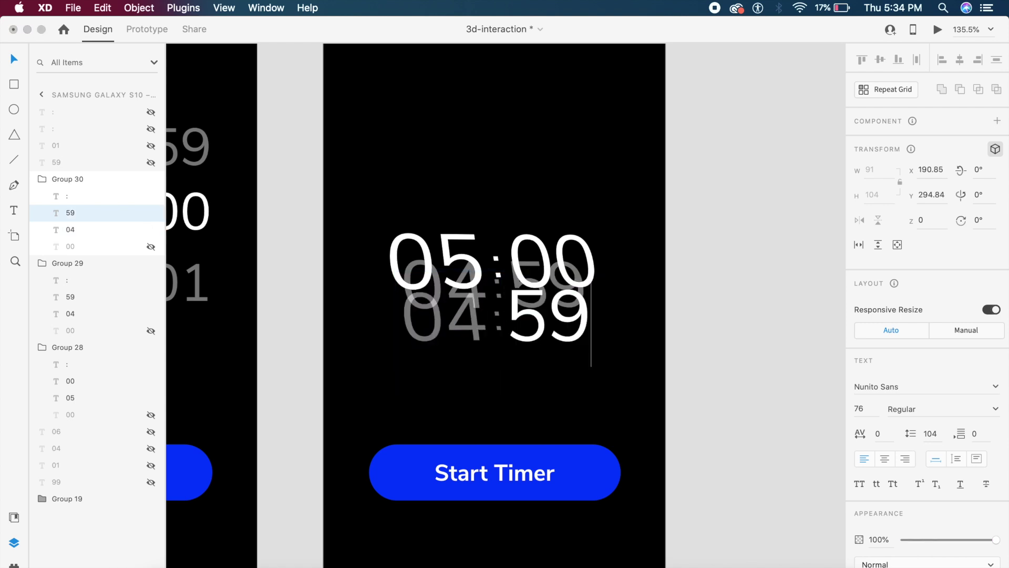
key(BackSpace)
text(8)
key(Escape)
click(660, 351)
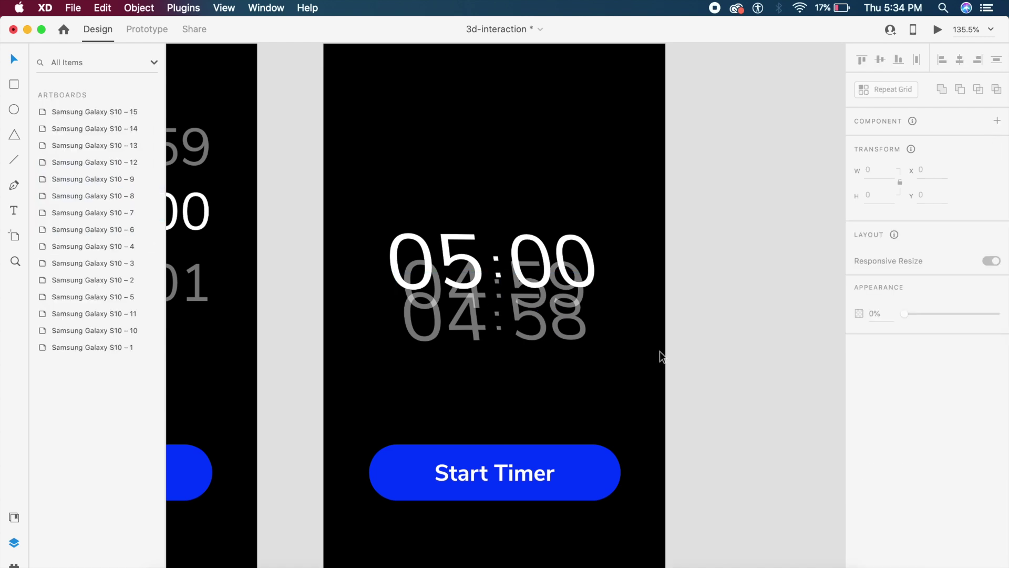
Push the 04:58 group back along the depth axis and set its opacity to 20%.
click(544, 332)
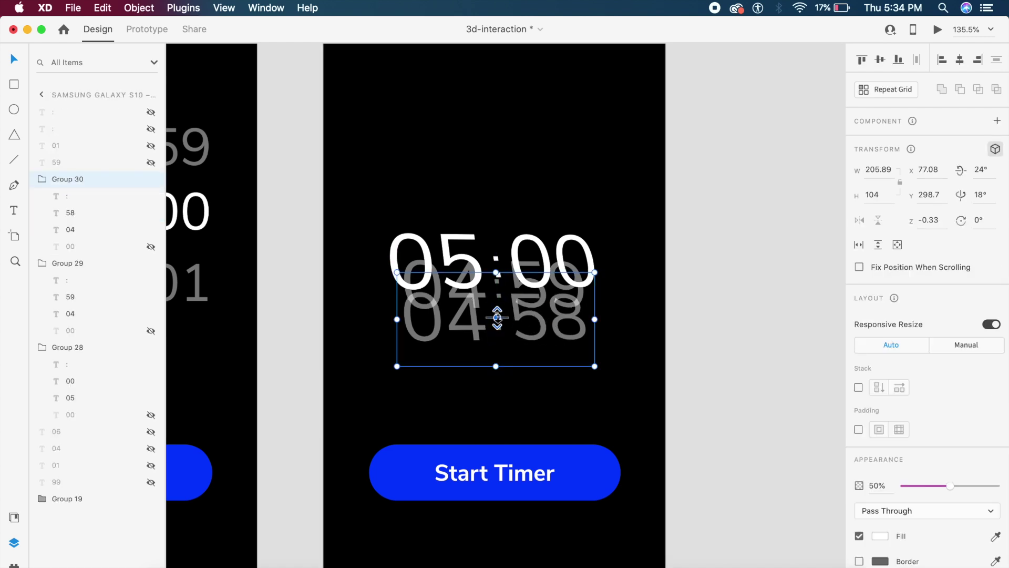
mouse_move(497, 317)
mouse_down()
mouse_move(499, 329)
mouse_move(501, 298)
mouse_up()
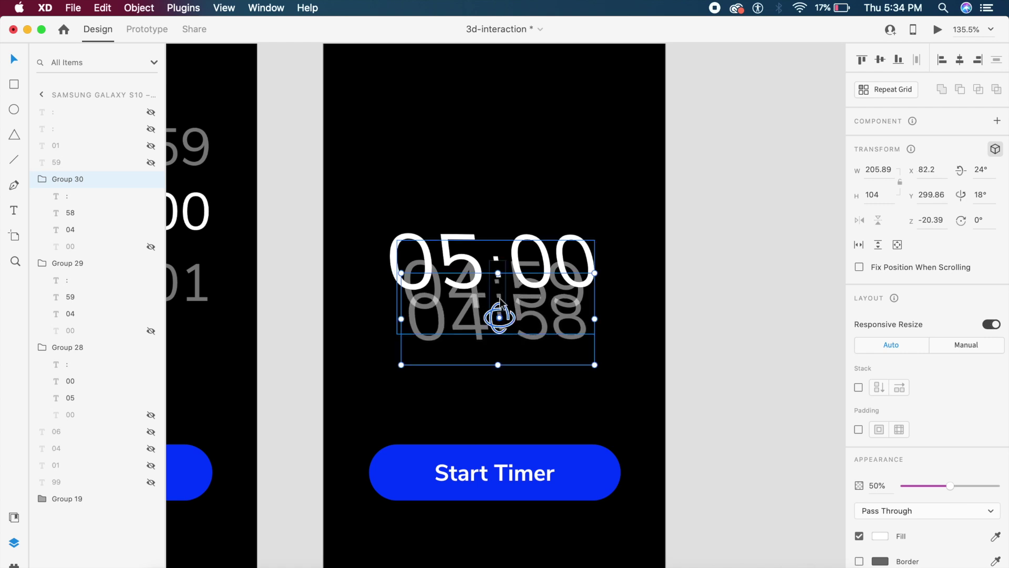
key(Escape)
click(477, 336)
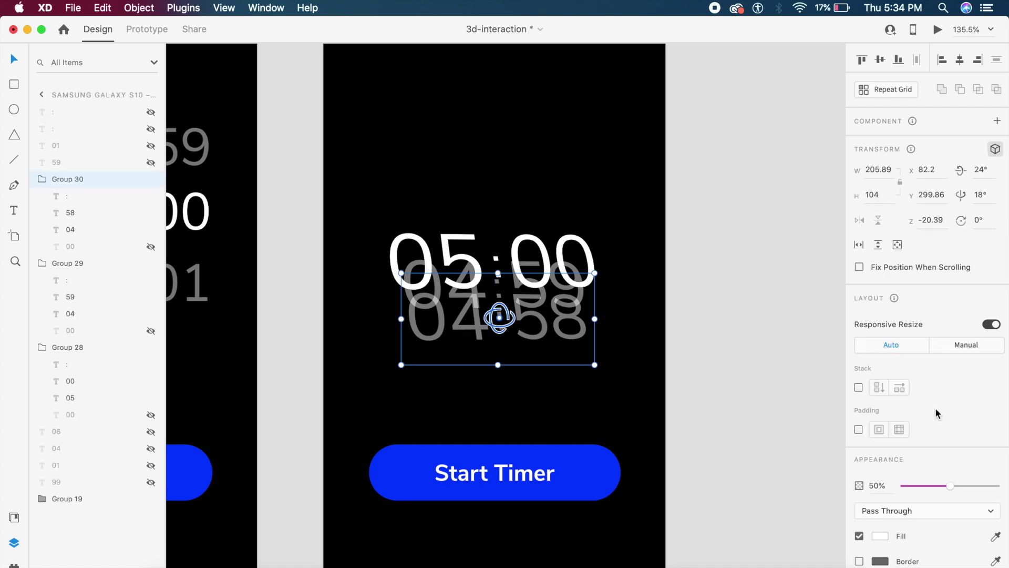
click(886, 485)
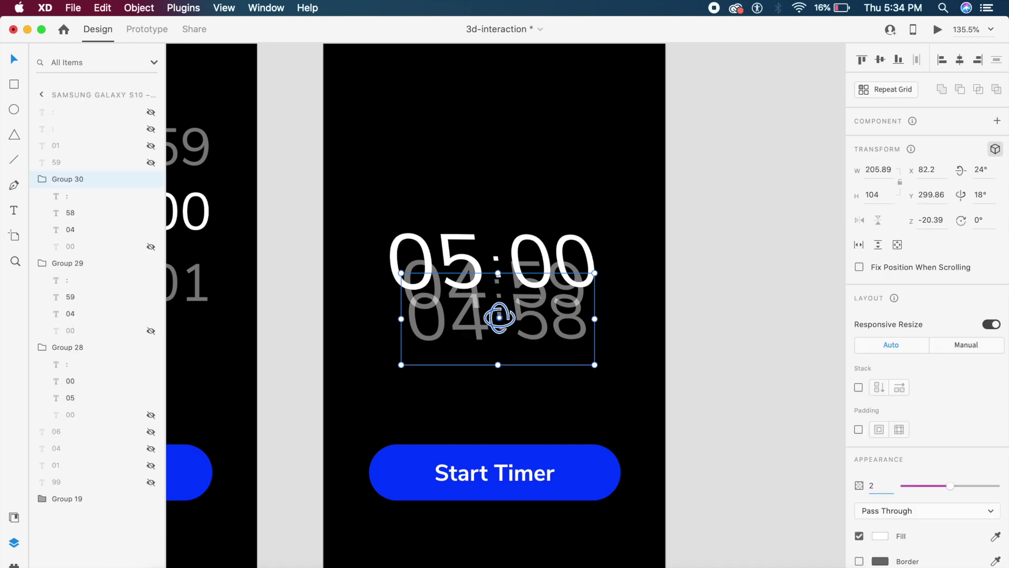
text(20)
click(680, 493)
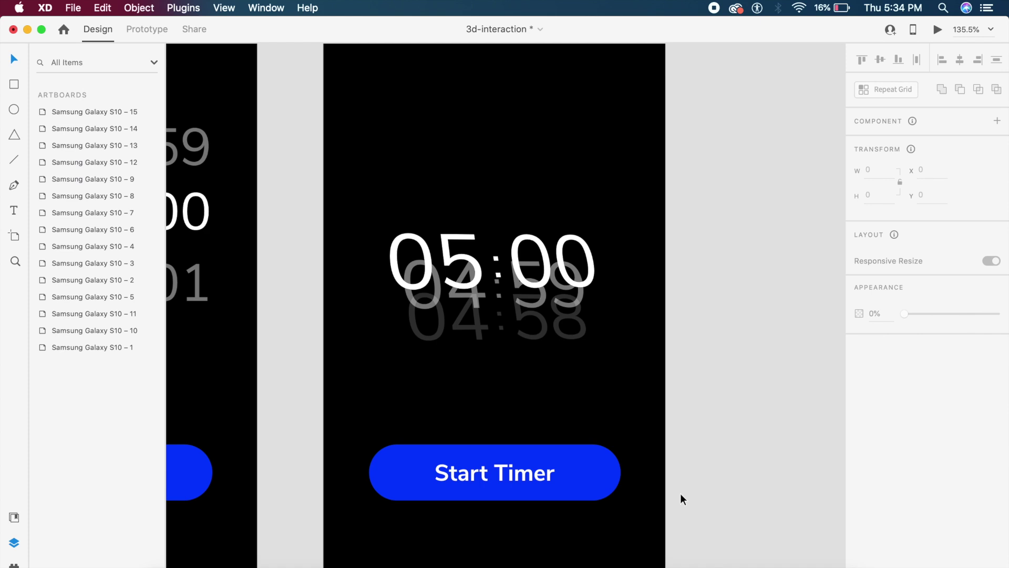
Change the Start Timer button label on S10 – 15 to 'Pause Timer'.
scroll(722, 185, up, 2)
scroll(722, 184, down, 3)
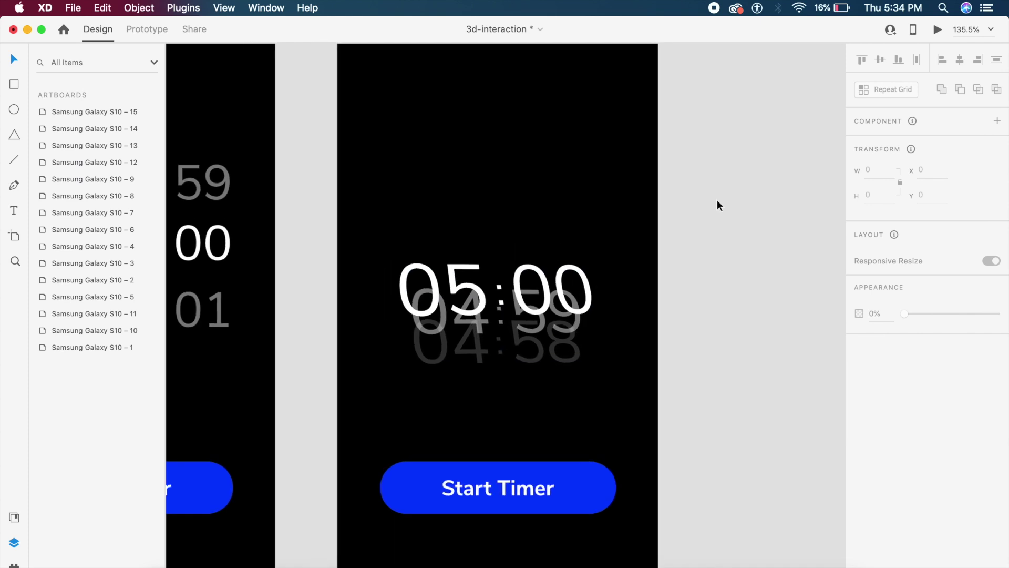
double_click(616, 410)
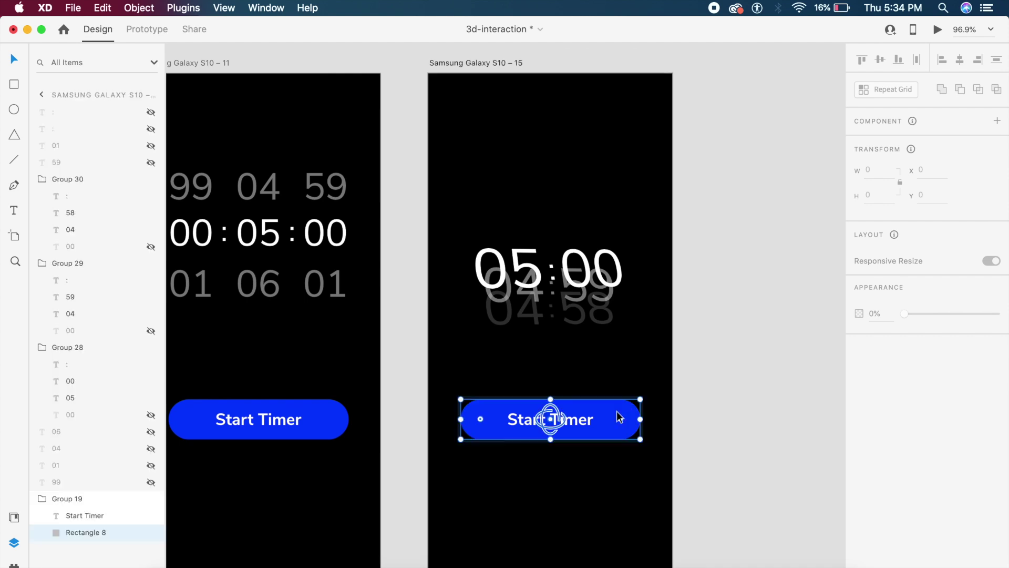
click(574, 424)
double_click(580, 422)
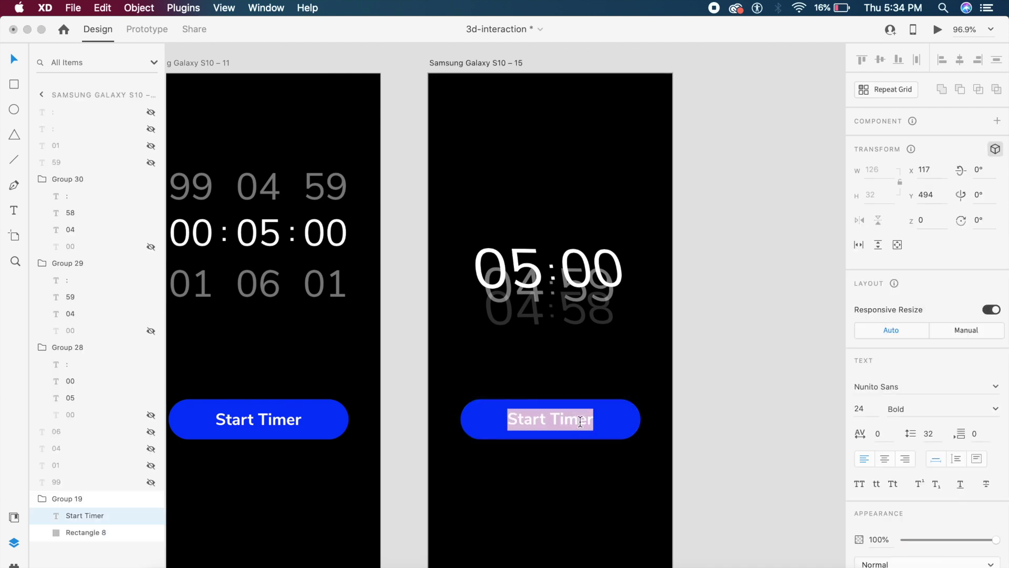
text(Paus)
text(e T)
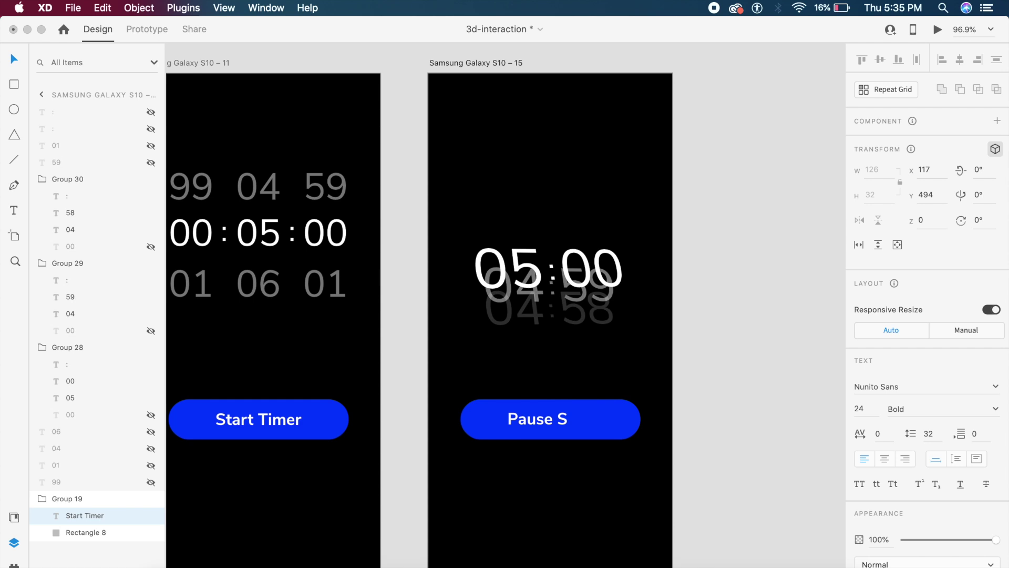
text(imer)
key(Escape)
key(Escape)
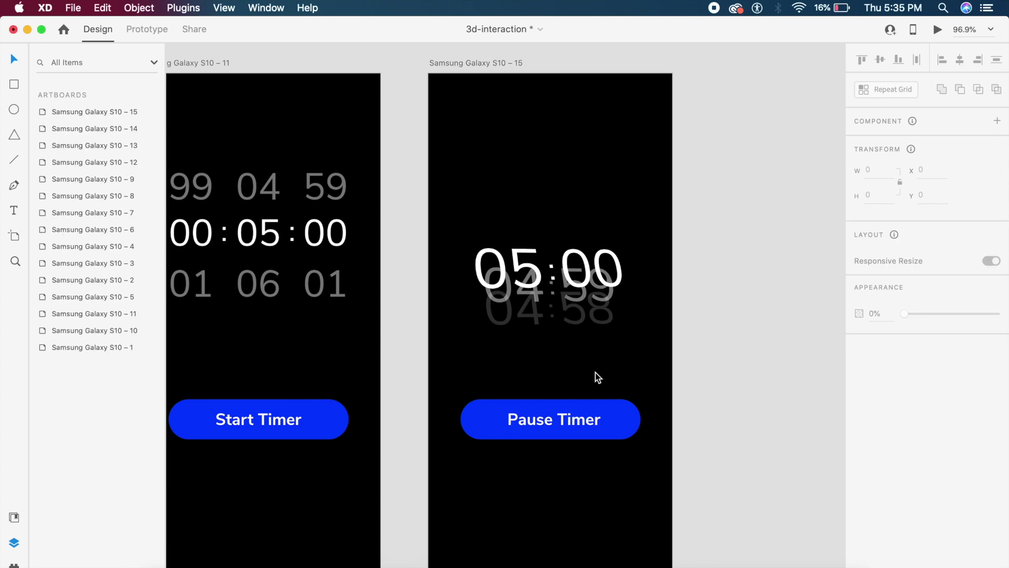
click(487, 61)
Duplicate the artboard as S10 – 16; centre, raise 30 px and fully fade its 05:00 group.
key(super+d)
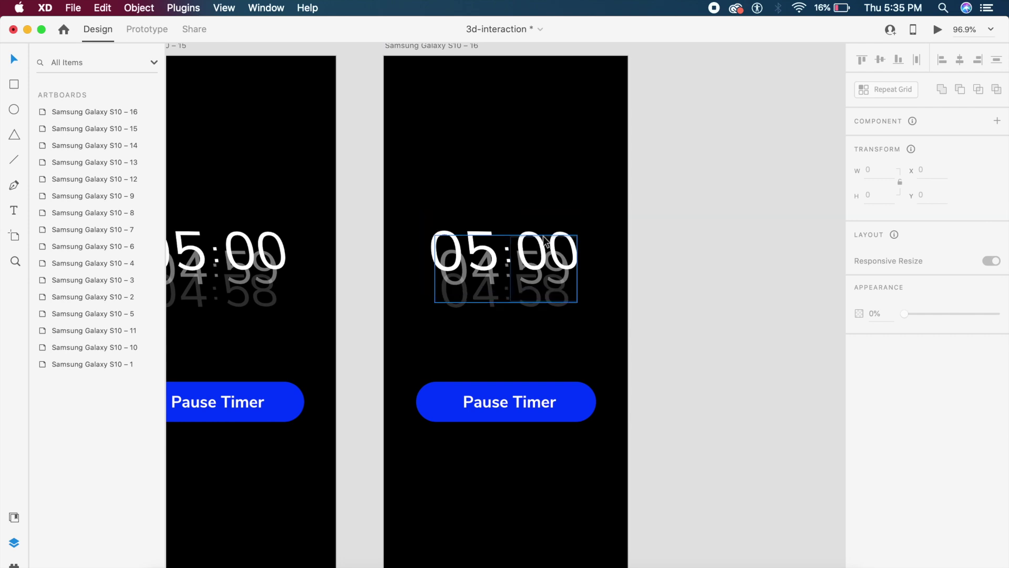
click(546, 231)
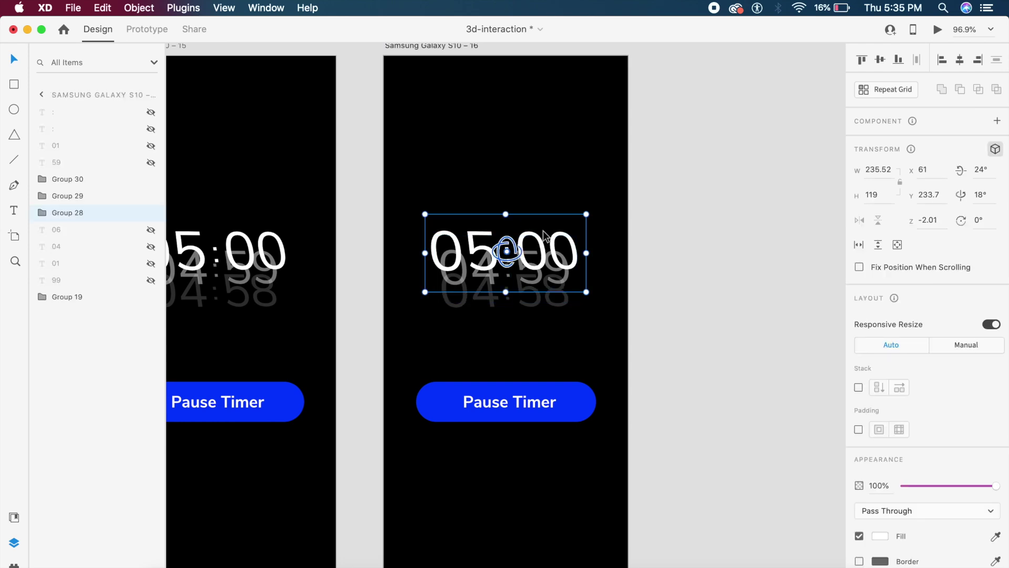
click(506, 251)
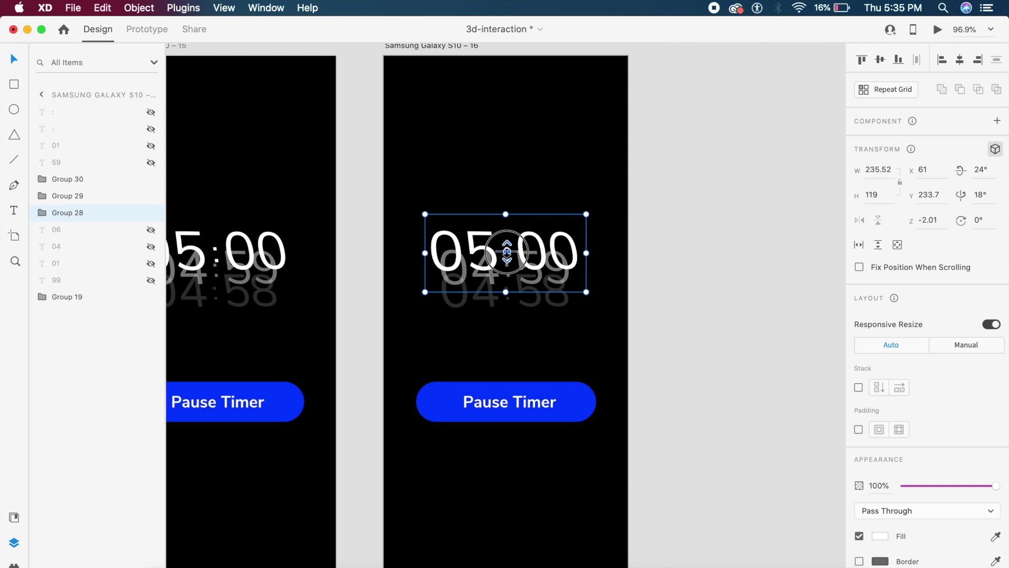
drag(507, 251, 504, 324)
click(961, 62)
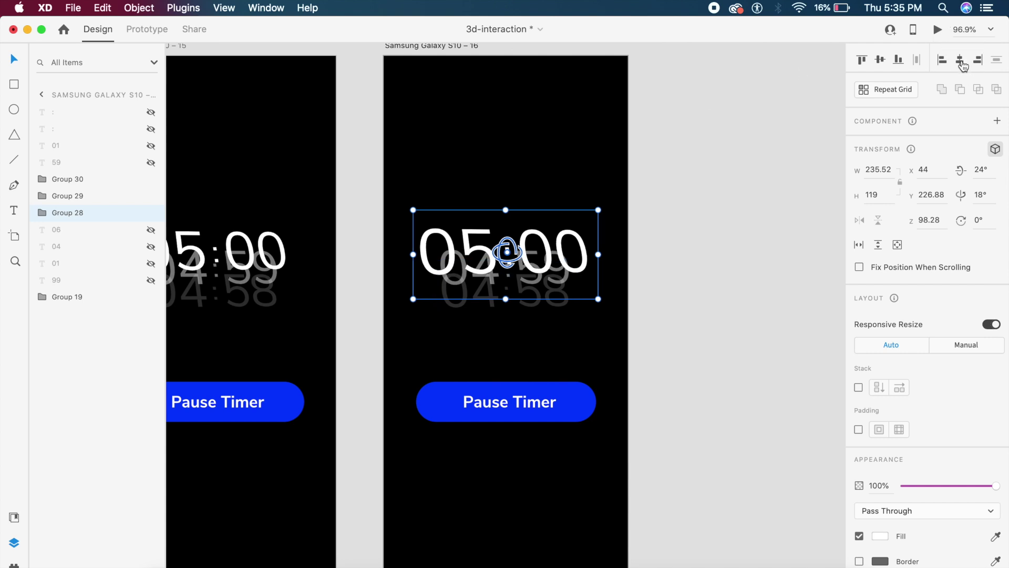
key(shift+Up)
key(shift+Up)
key(shift+Up)
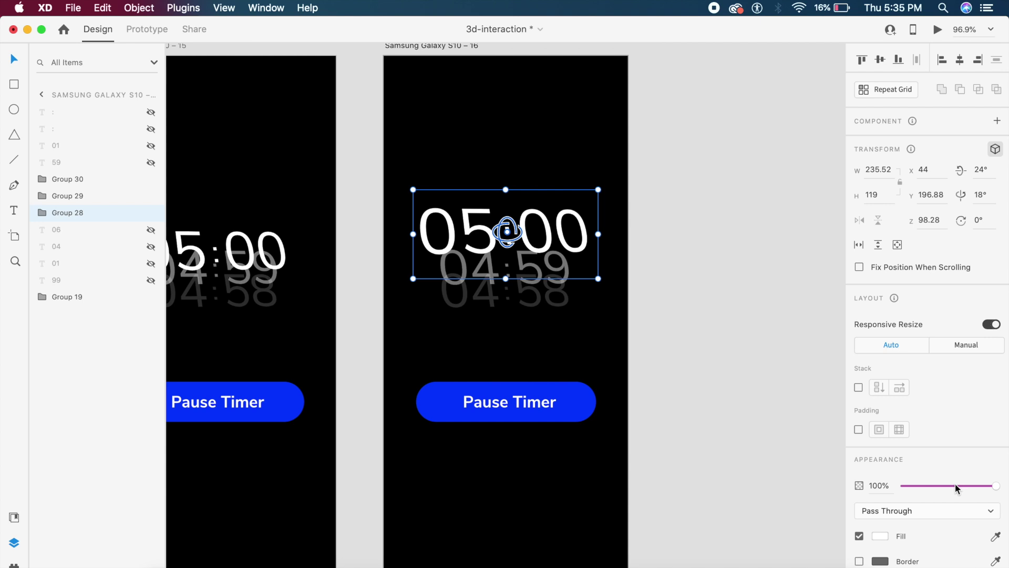
drag(957, 489, 901, 485)
Bring the 04:59 group forward, nudge it left, and make it fully opaque.
click(508, 254)
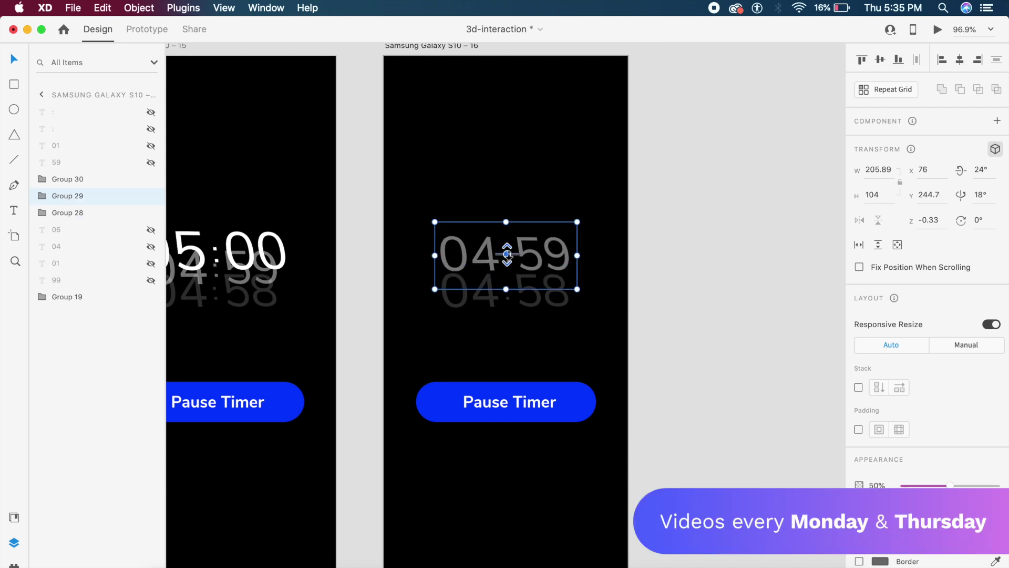
drag(507, 254, 513, 329)
click(513, 329)
click(541, 264)
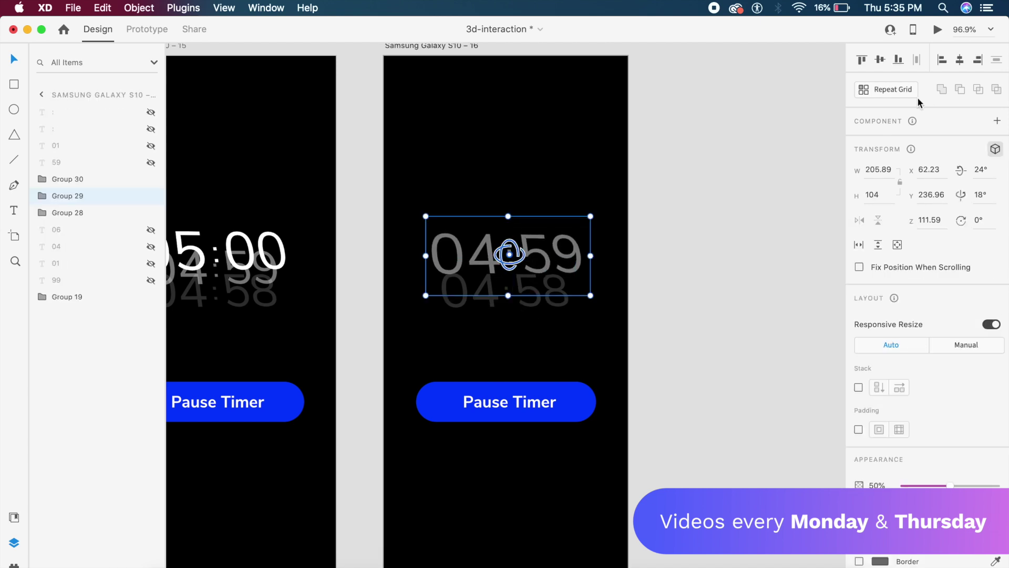
key(Left)
key(Left)
key(Left)
drag(944, 480, 1004, 483)
key(Escape)
Bring the 04:58 group forward at 50% opacity, just below 04:59.
click(528, 301)
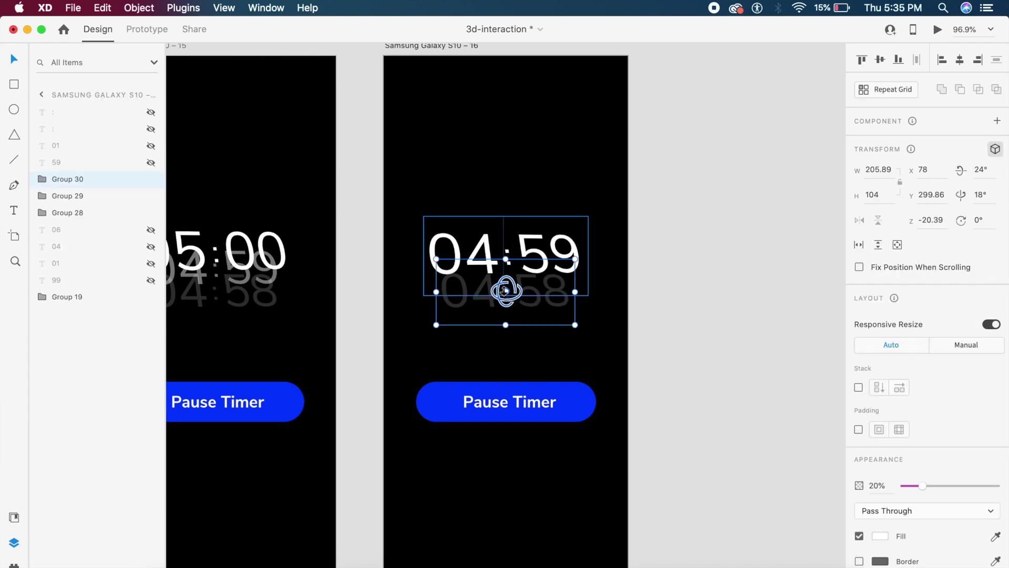
drag(506, 291, 504, 342)
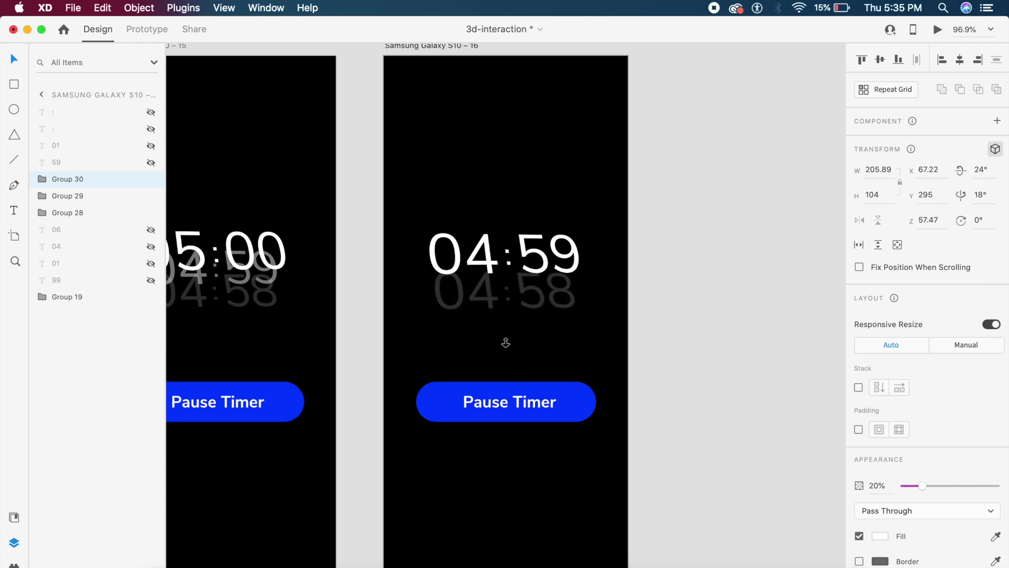
click(878, 481)
text(0)
key(Return)
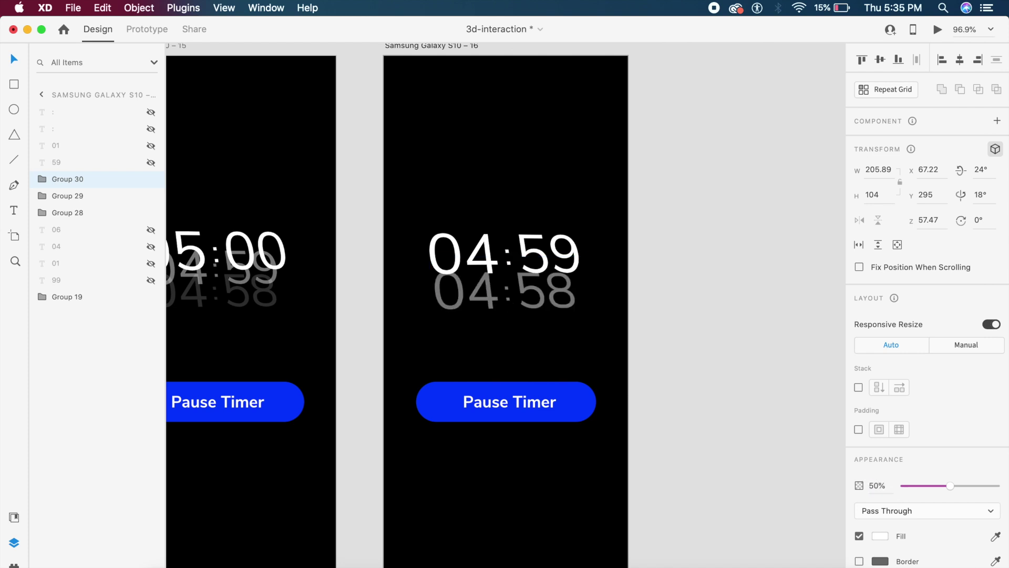
drag(506, 290, 505, 278)
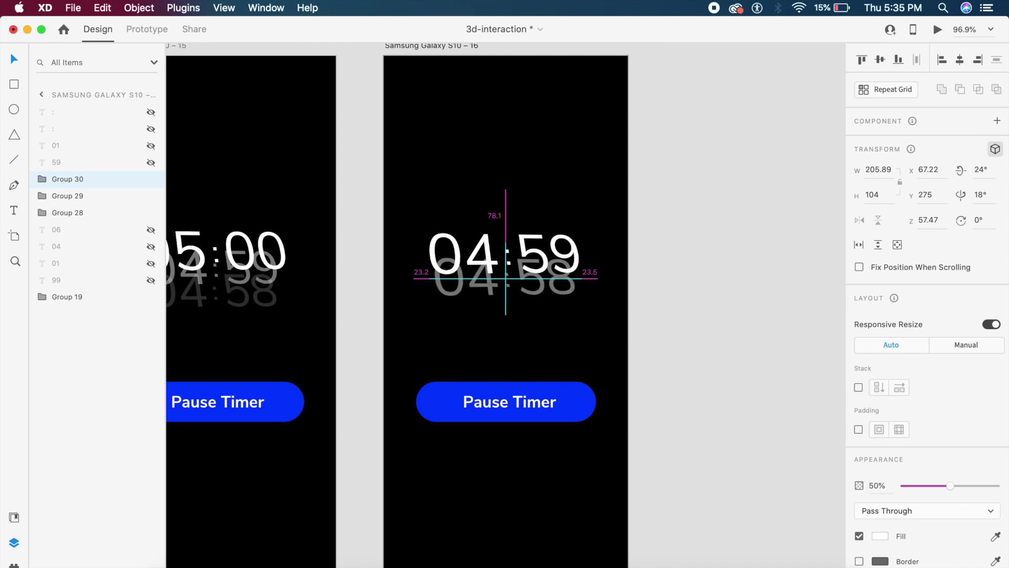
click(708, 488)
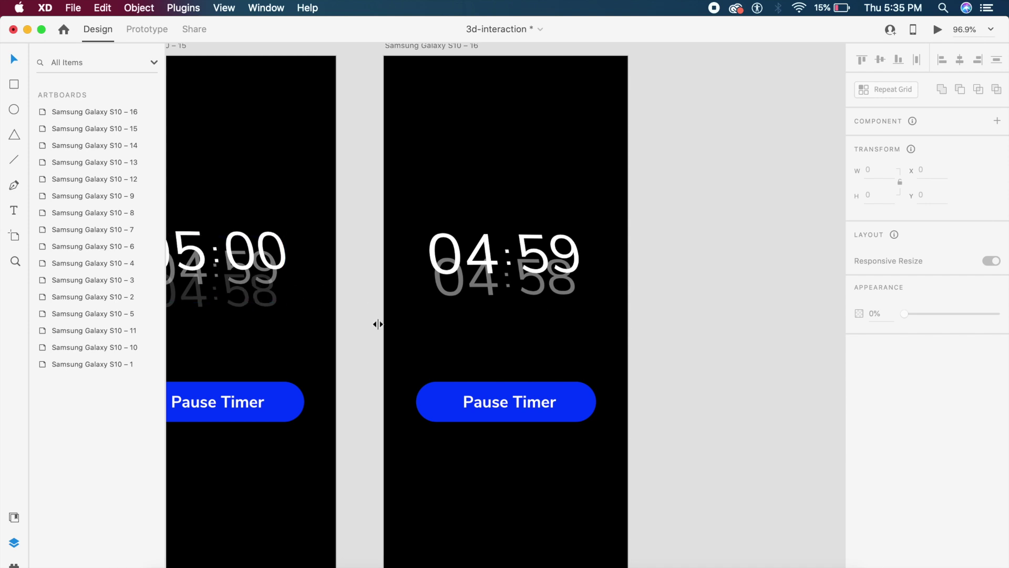
Place another ghost timer copy lower beneath 04:59 and fade it further.
drag(486, 303, 485, 323)
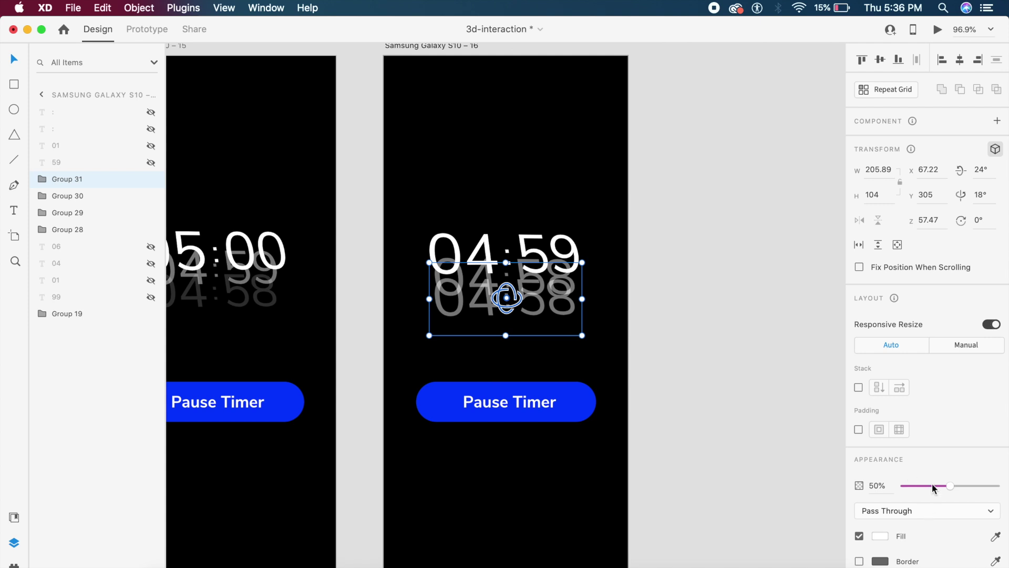
drag(932, 483, 924, 484)
click(698, 342)
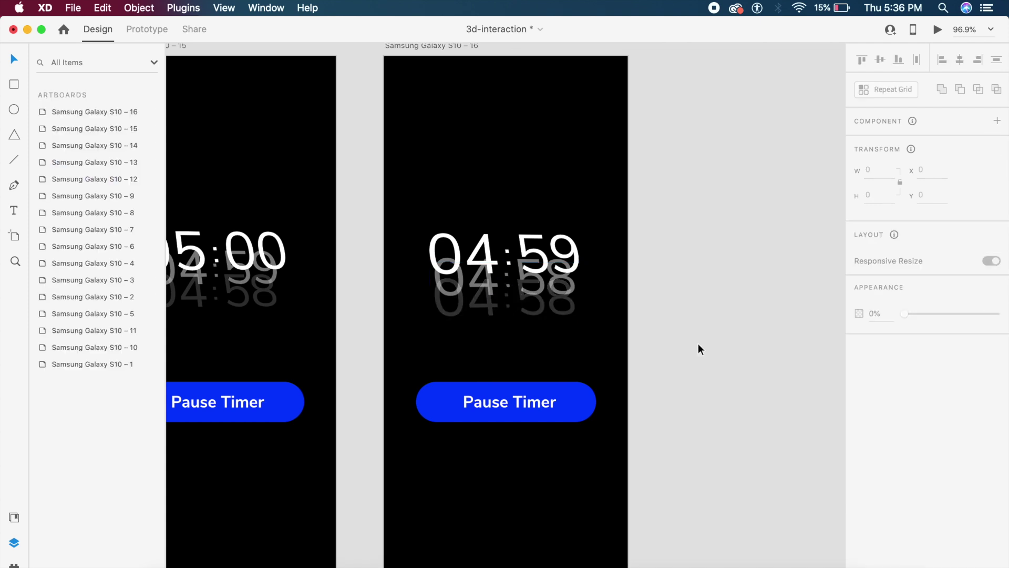
scroll(370, 121, down, 5)
In Prototype mode, wire Start Timer on S10 – 11 to the S10 – 15 artboard.
click(374, 149)
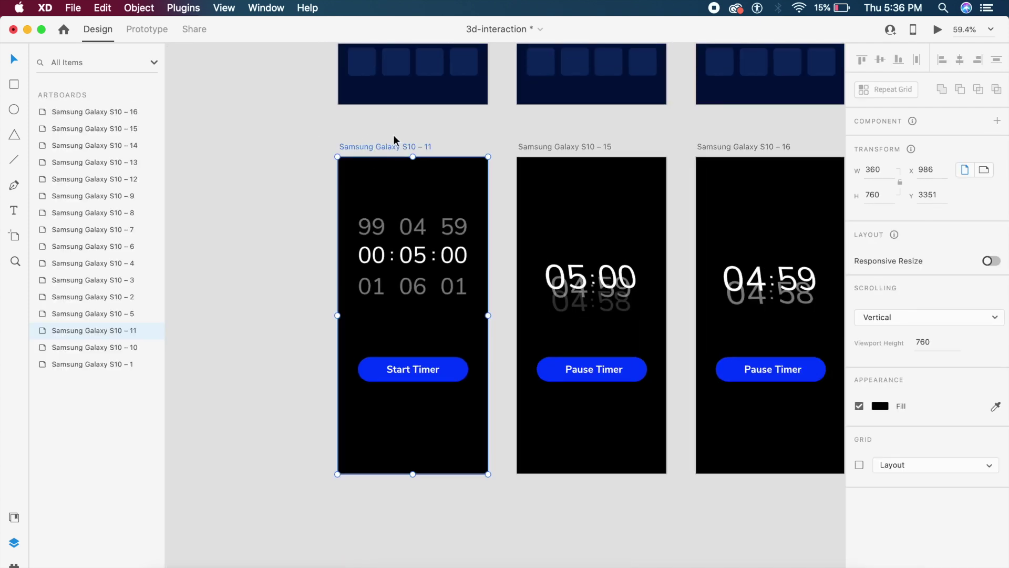
click(158, 30)
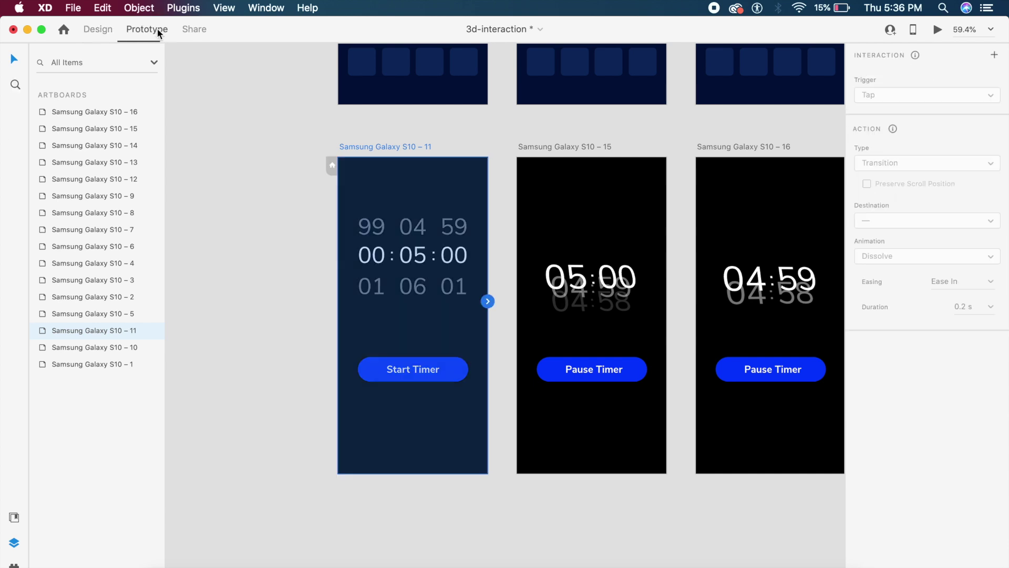
click(423, 370)
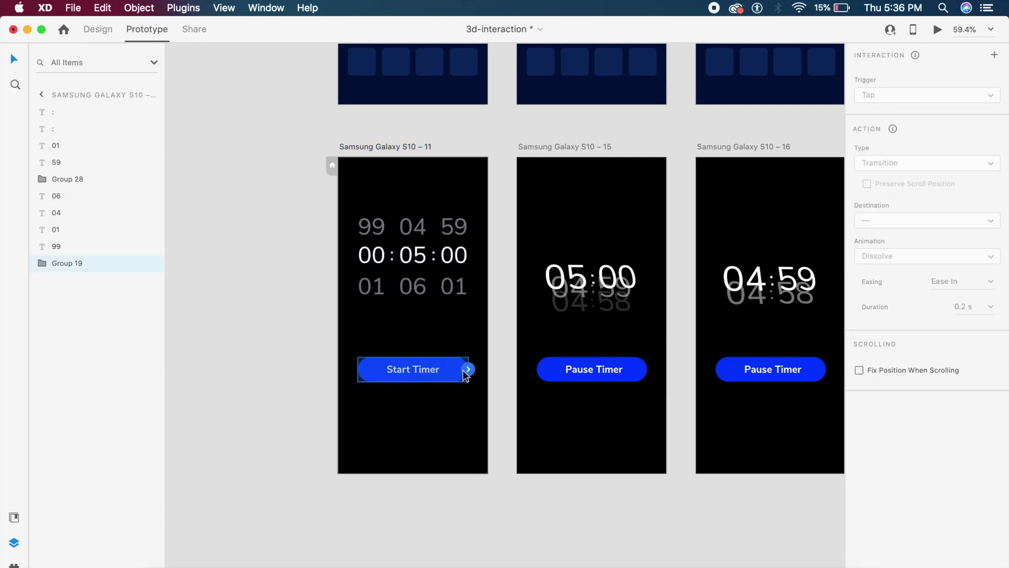
click(470, 371)
drag(469, 370, 597, 319)
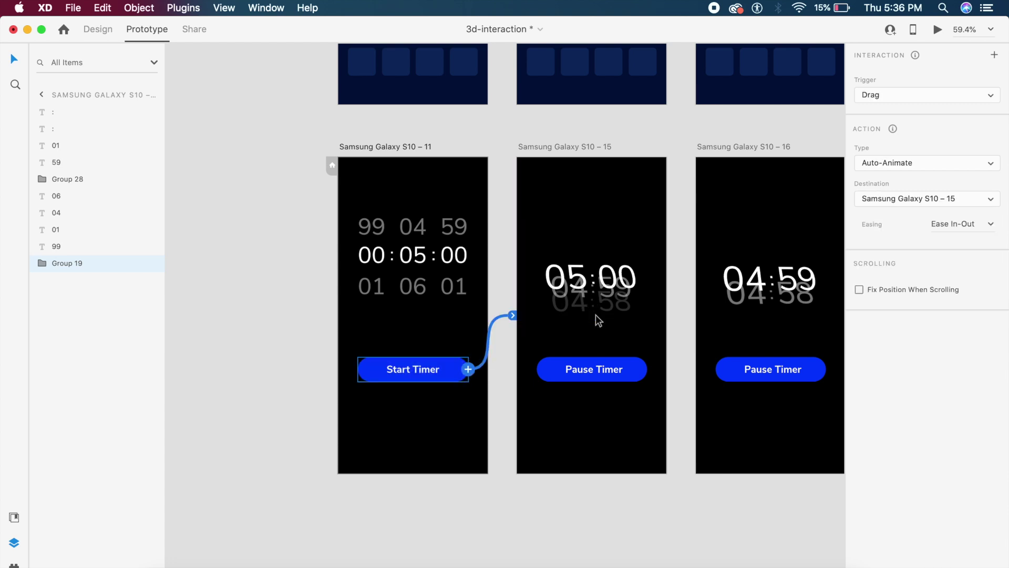
Set the interaction trigger to Tap and the animation duration to 1 s.
click(881, 89)
click(888, 84)
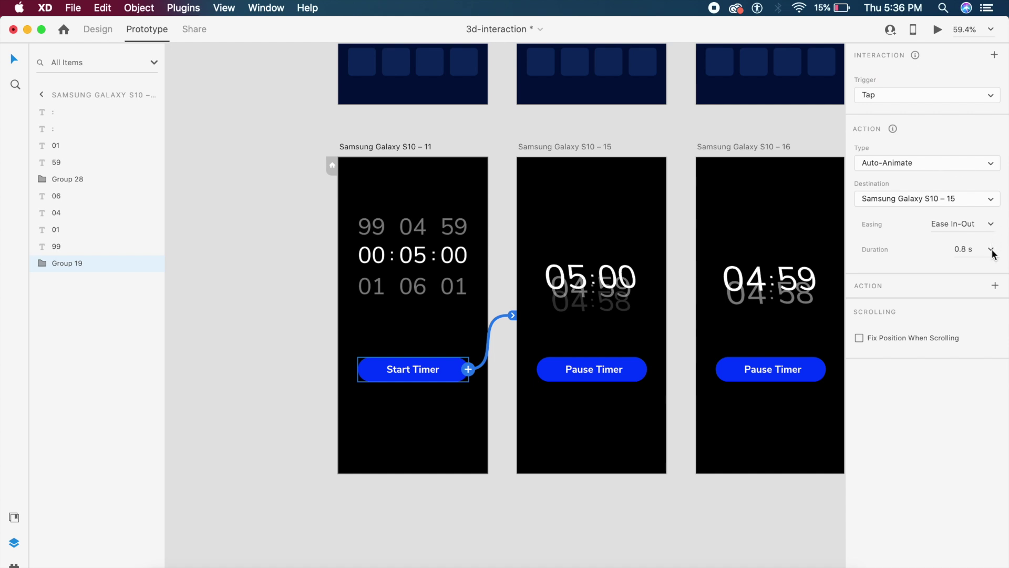
click(973, 249)
text(1)
key(Return)
scroll(590, 89, right, 2)
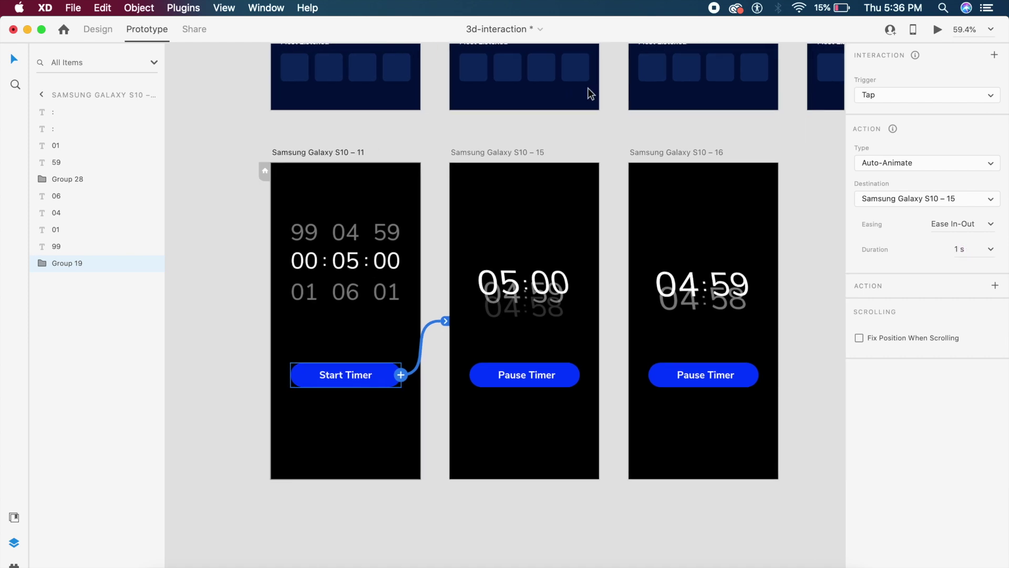
click(500, 153)
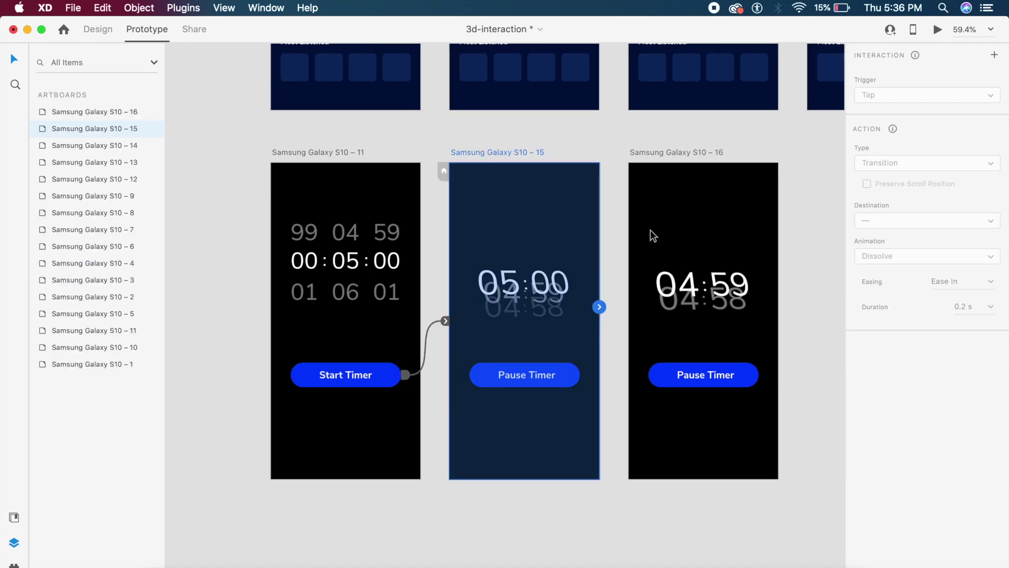
Link the 05:00 artboard (S10 – 15) to S10 – 16 with a Time trigger.
scroll(627, 288, up, 3)
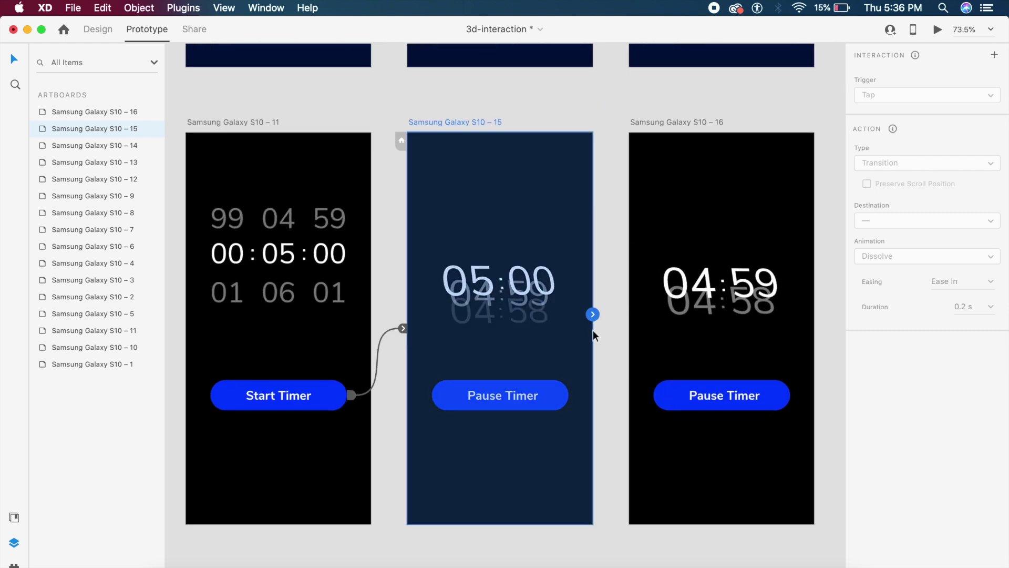
drag(593, 314, 705, 282)
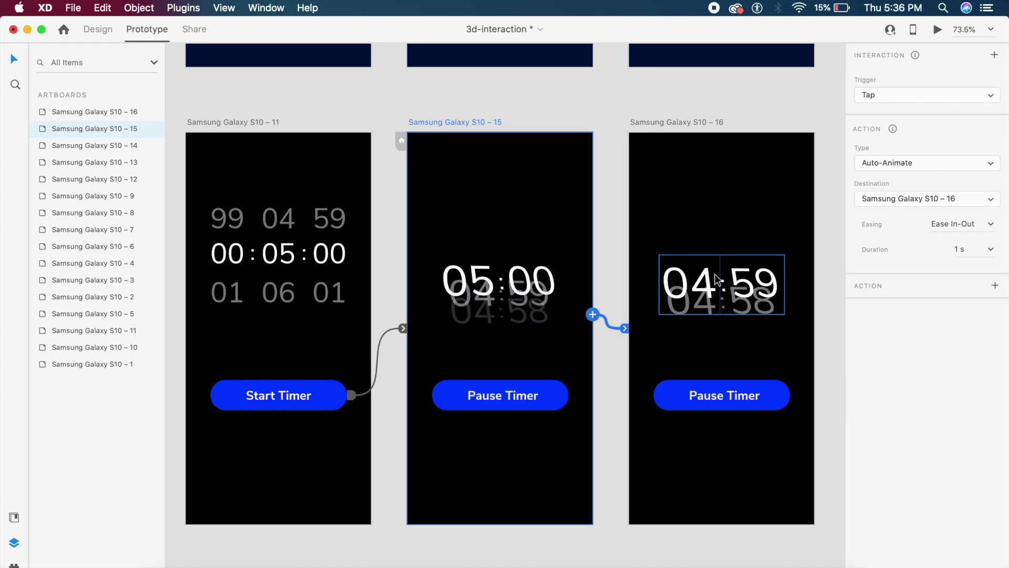
click(912, 98)
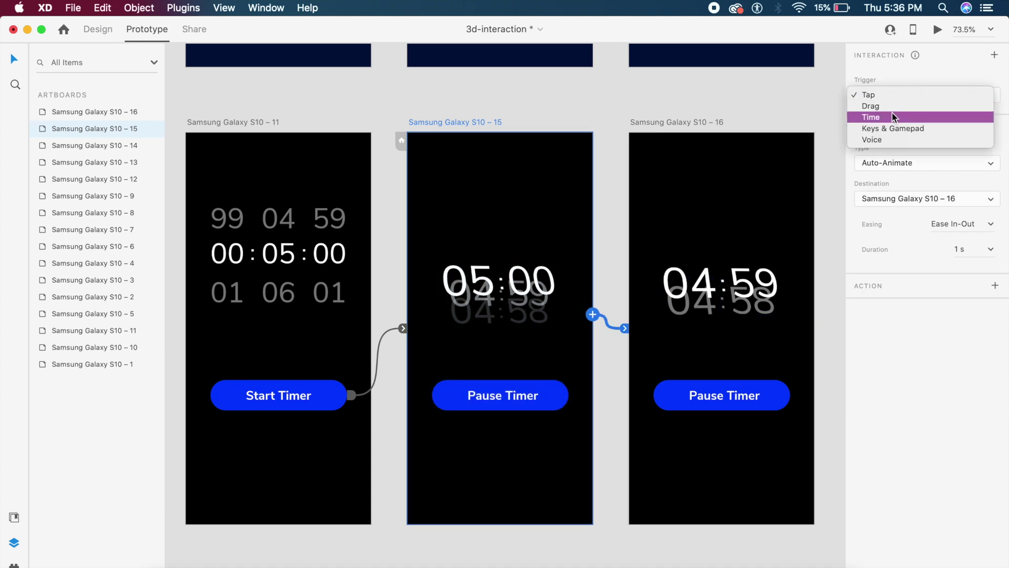
click(893, 117)
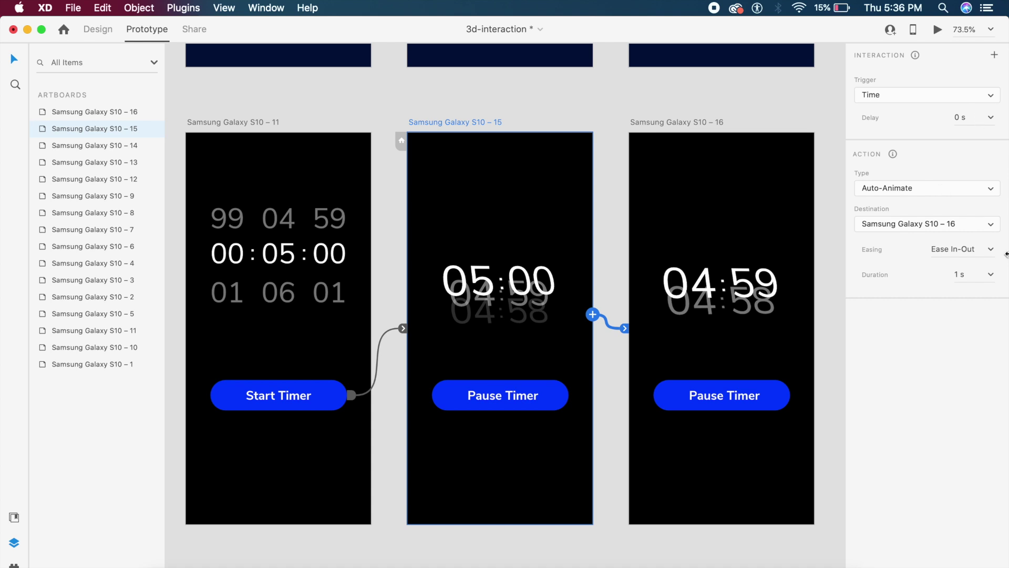
Select the Samsung Galaxy S10 – 11 starting artboard.
scroll(758, 313, up, 2)
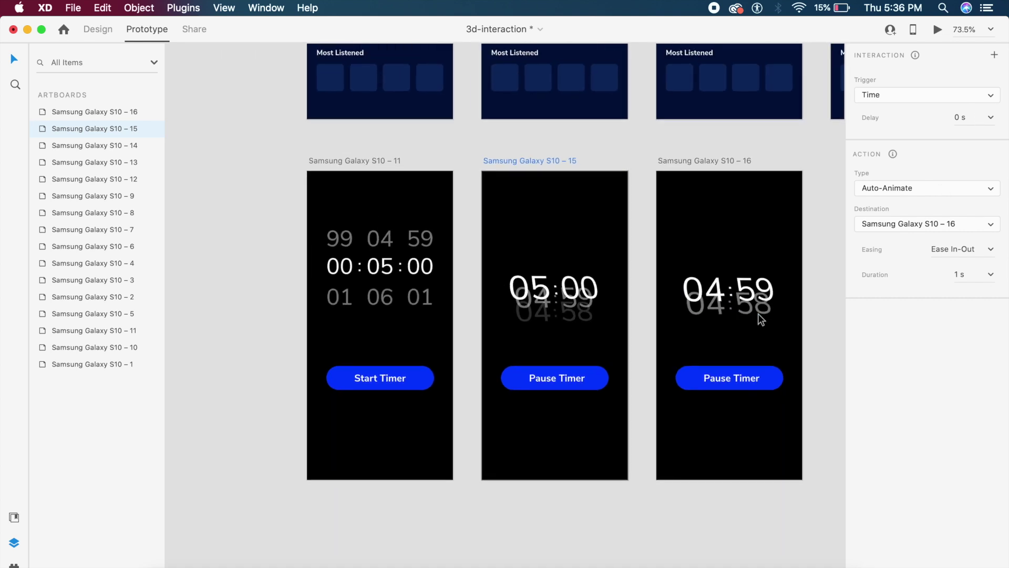
scroll(757, 313, up, 3)
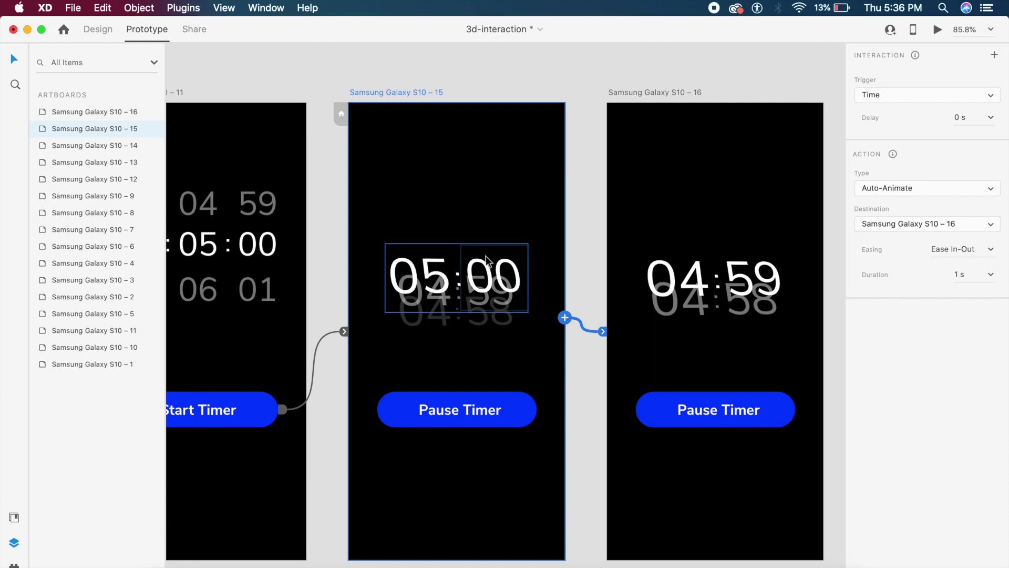
scroll(757, 270, down, 4)
click(471, 165)
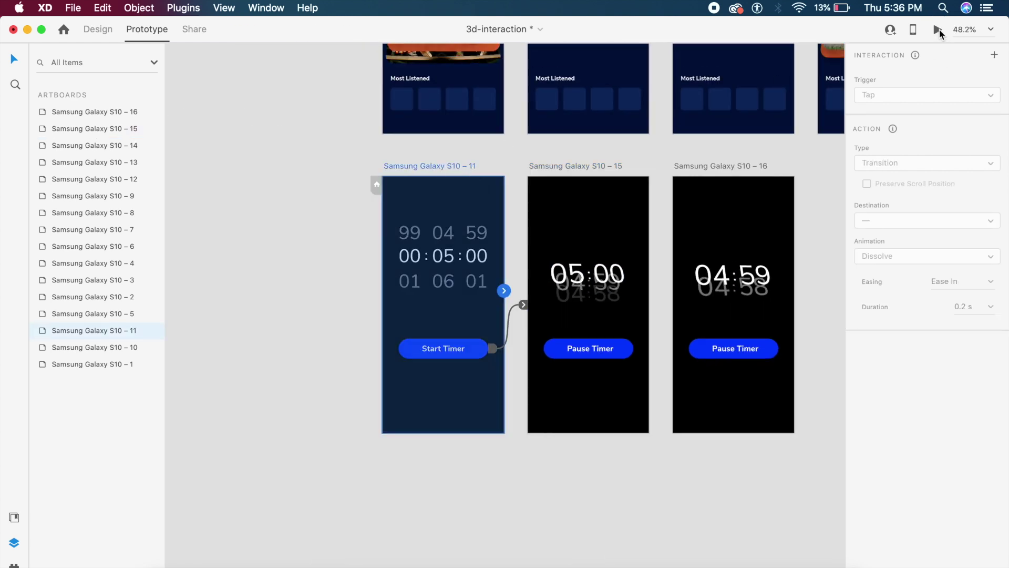
click(938, 29)
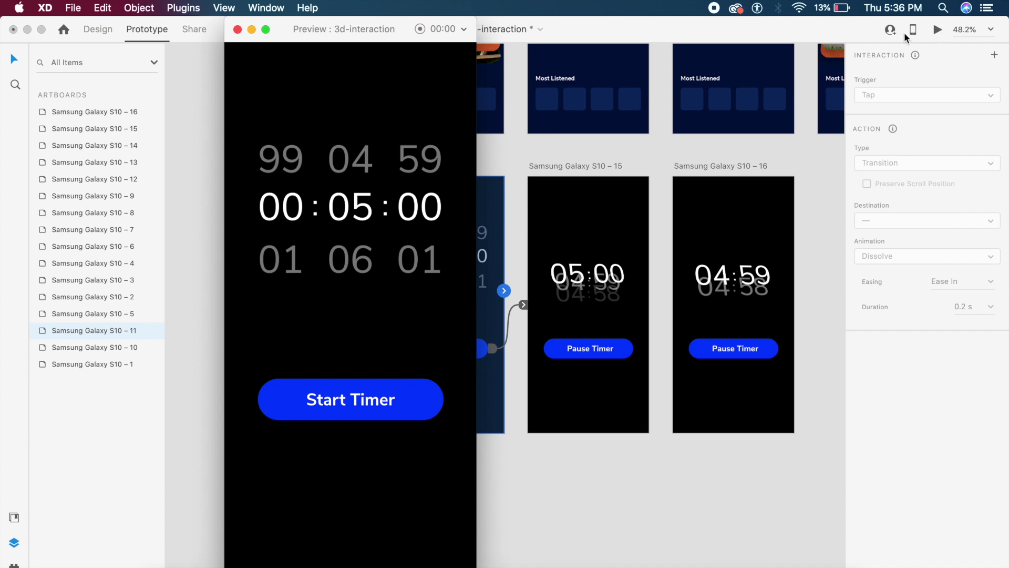
click(385, 401)
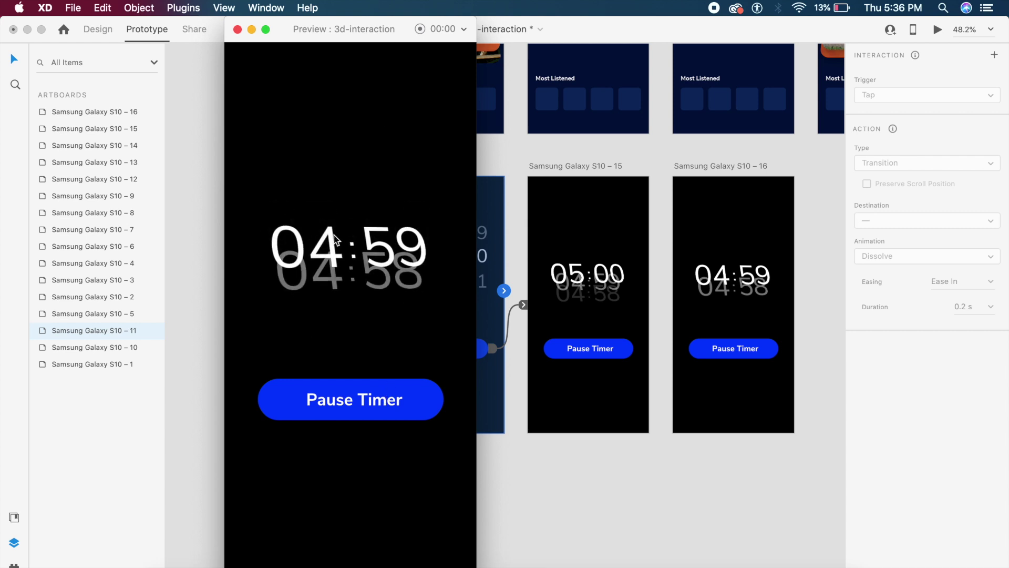
click(238, 29)
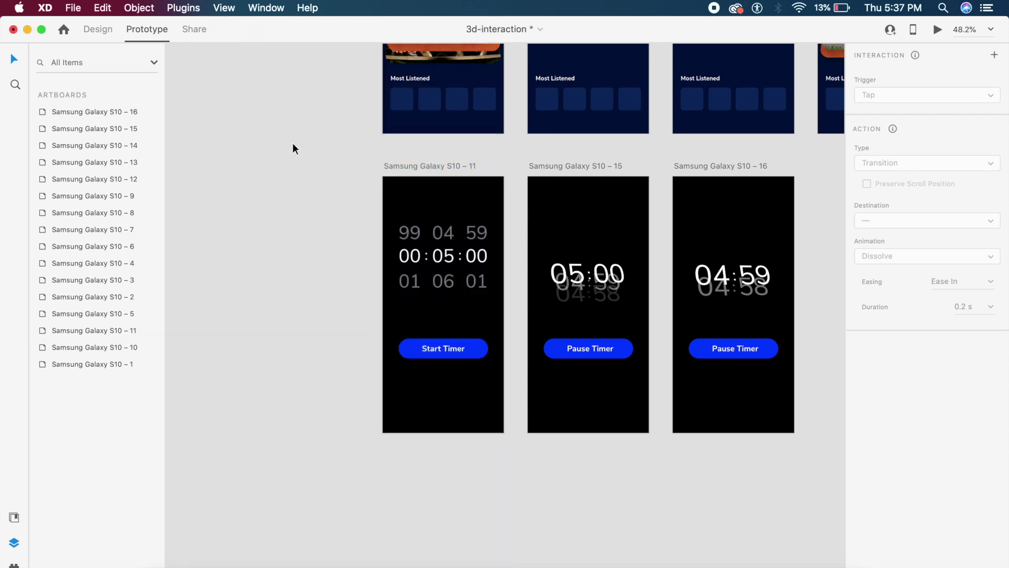